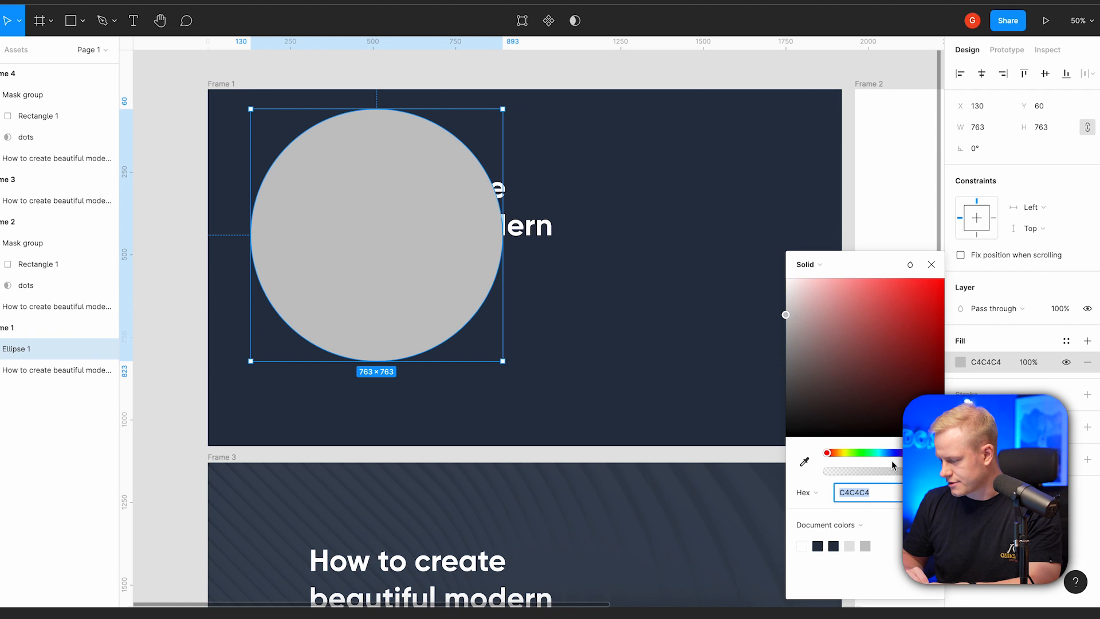
Set the grey circle's fill in Frame 1 to cyan 12FFFF at 20% opacity.
left_click_drag(894, 310, 893, 263)
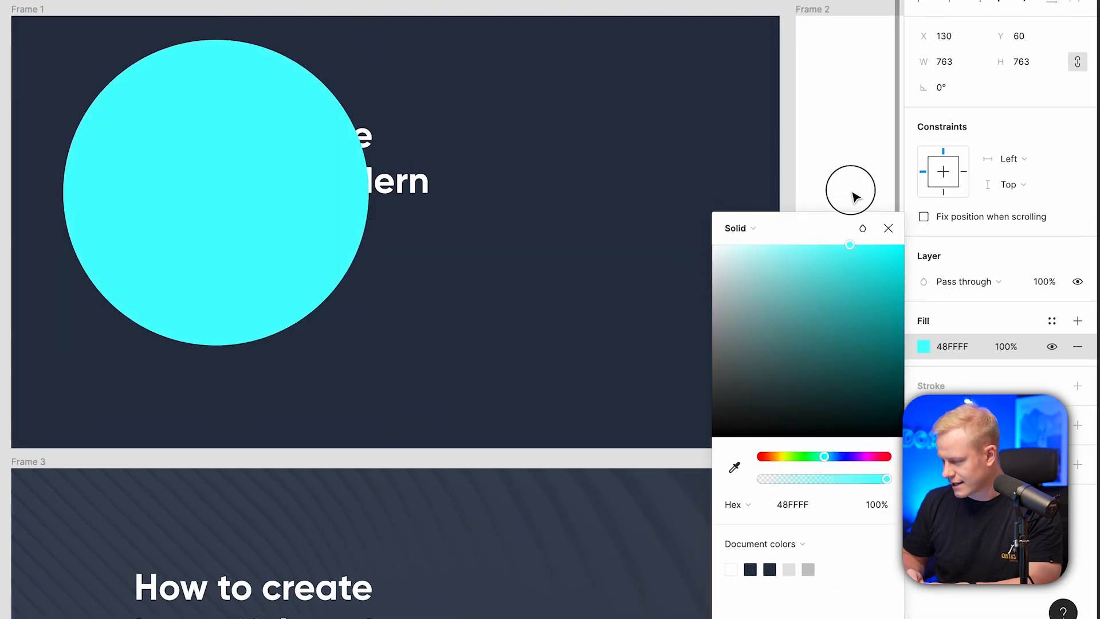
left_click_drag(864, 193, 895, 191)
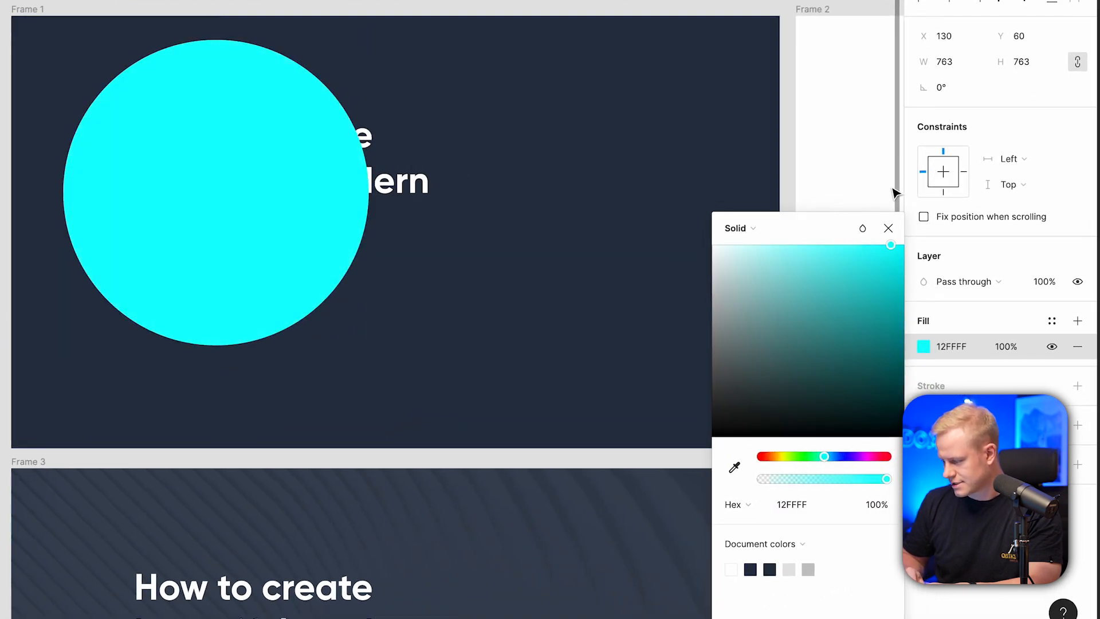
left_click(1008, 348)
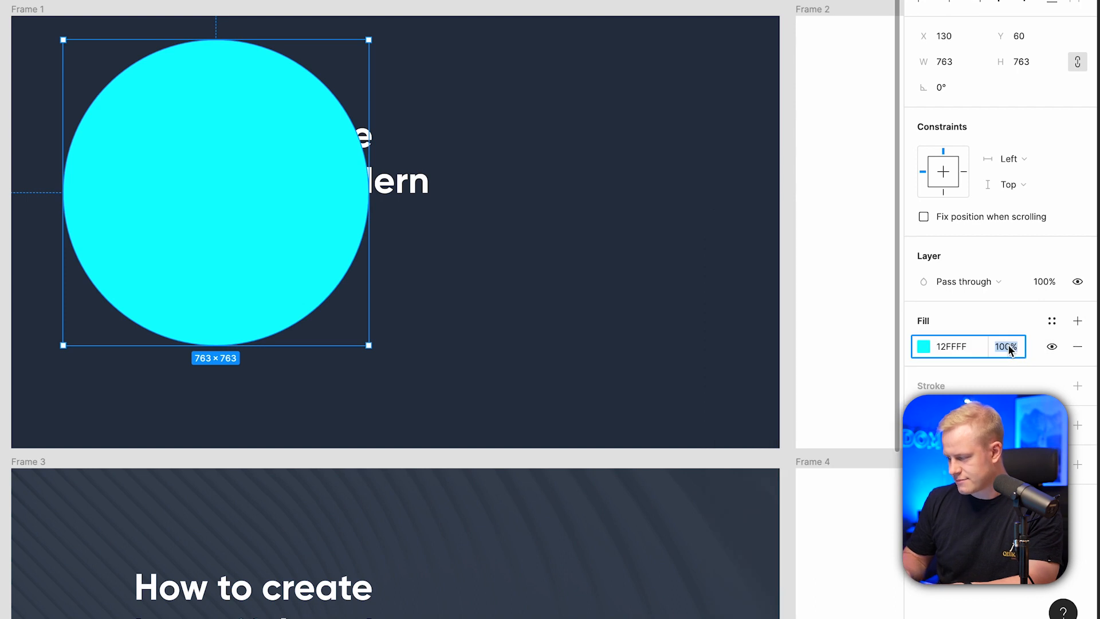
key("Return")
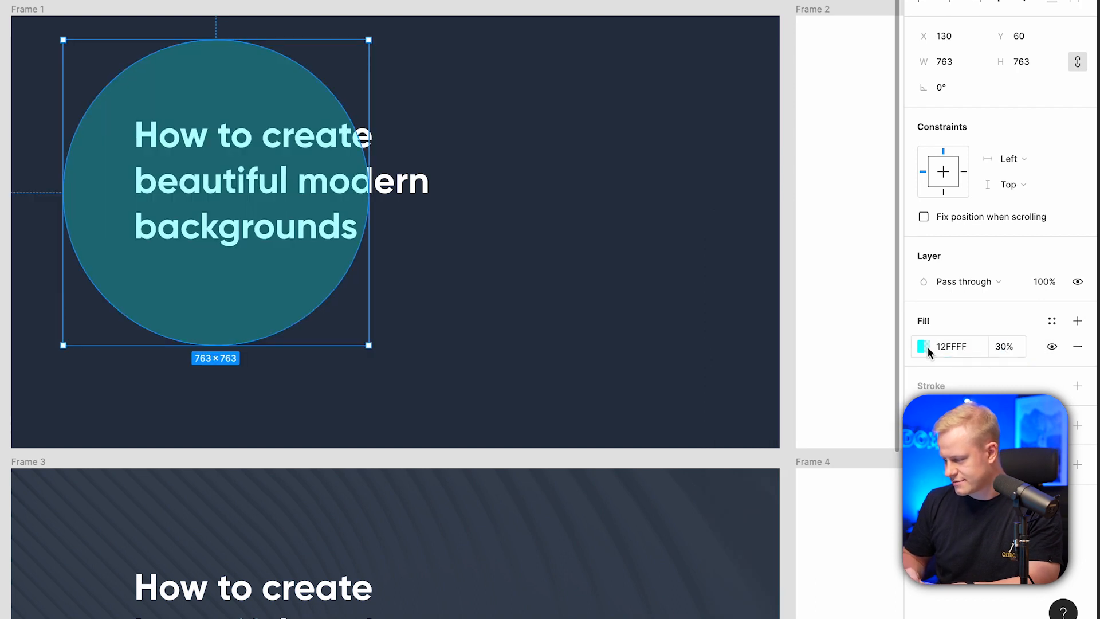
left_click(1004, 346)
type("20")
key("Return")
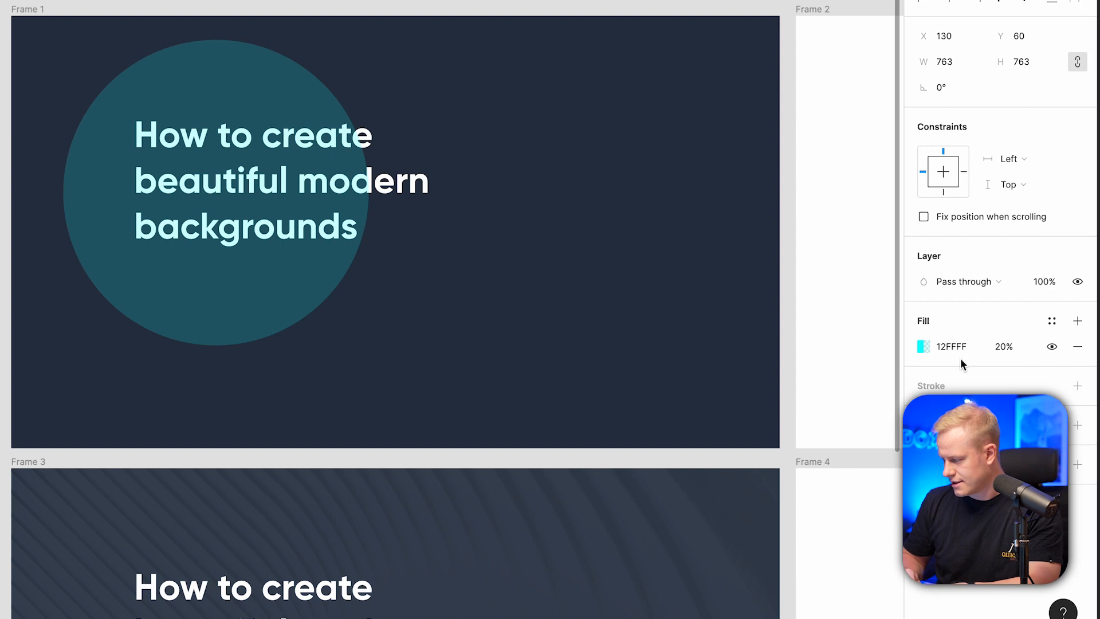
Add an effect to the cyan circle, change it to a layer blur, and set the blur amount to 50.
left_click(943, 424)
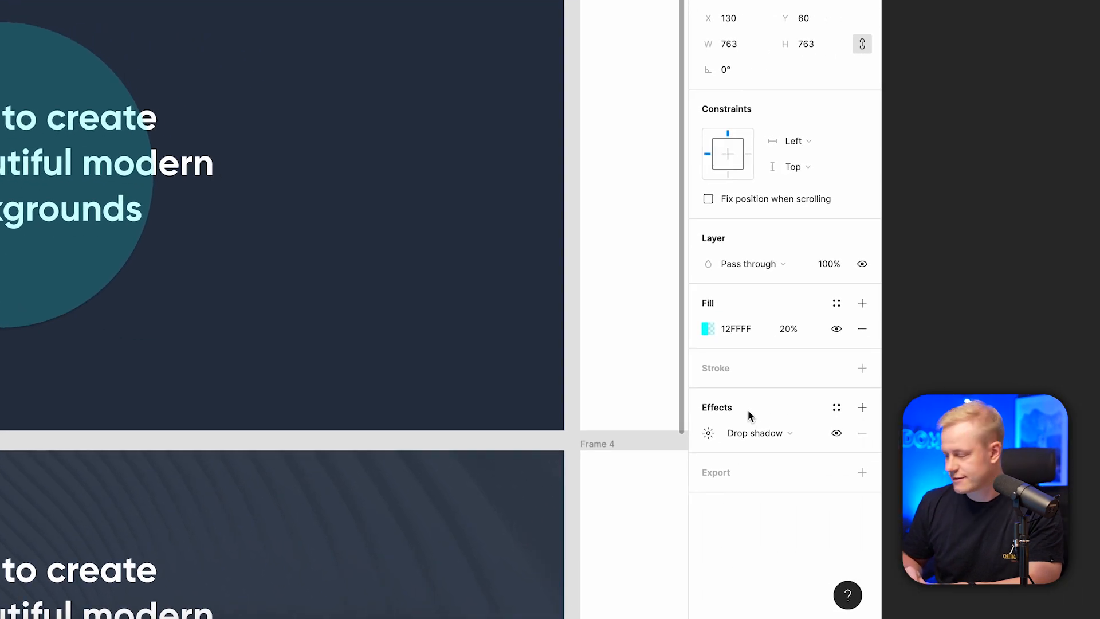
left_click(747, 440)
left_click(754, 452)
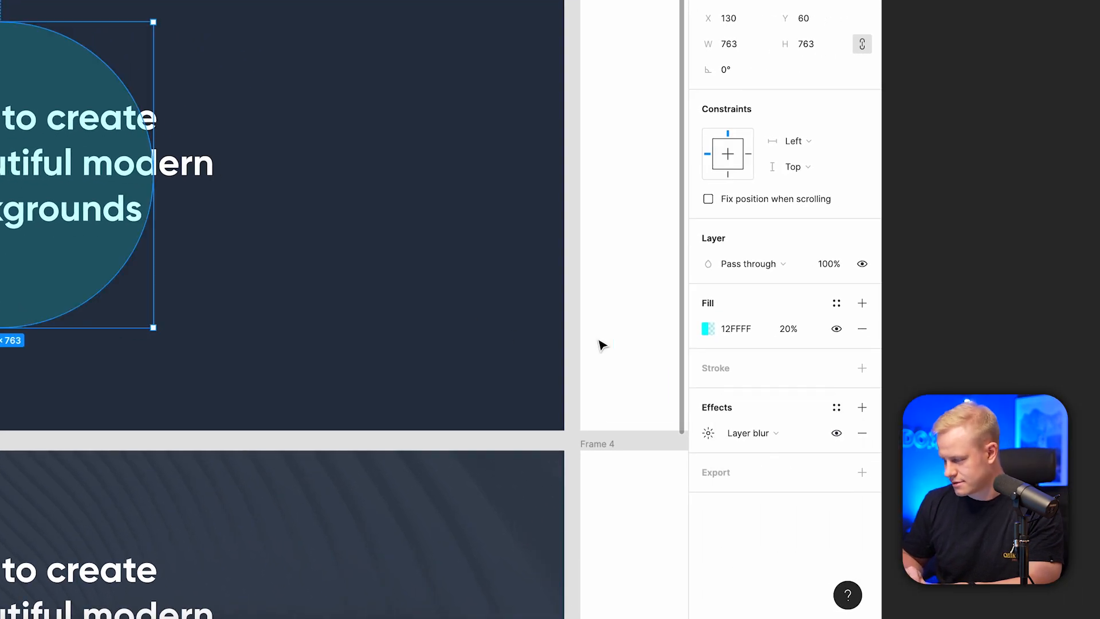
left_click(705, 434)
type("50")
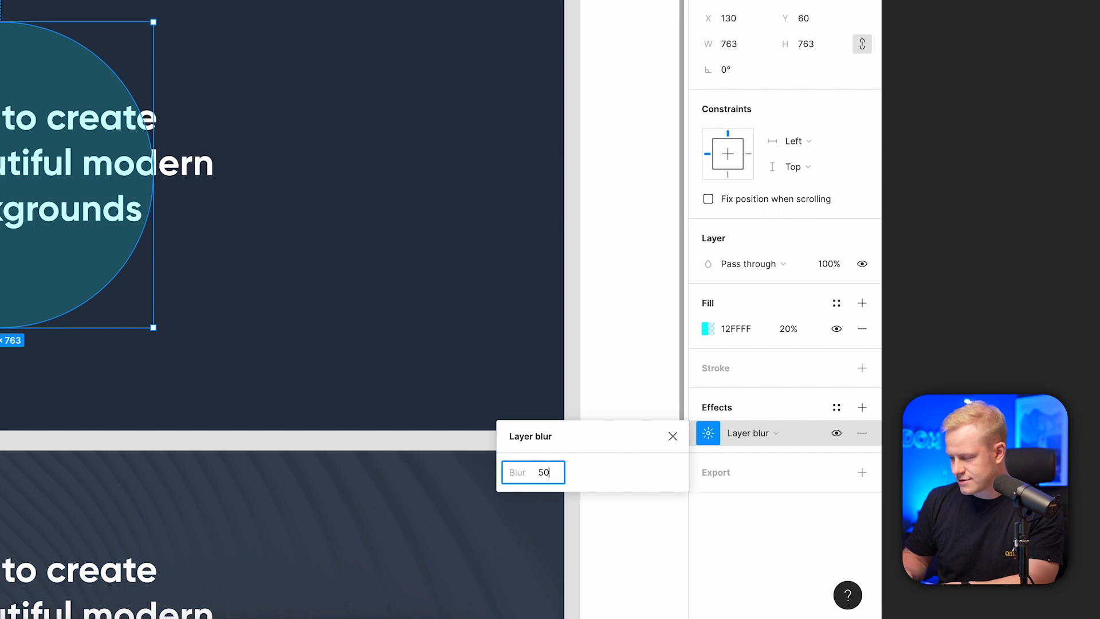
key("Return")
Duplicate the blurred circle, placing the copy at about X 1183, Y -413 and the original at about X 219, Y -54.
left_click(241, 390)
left_click_drag(5, 278, 32, 272)
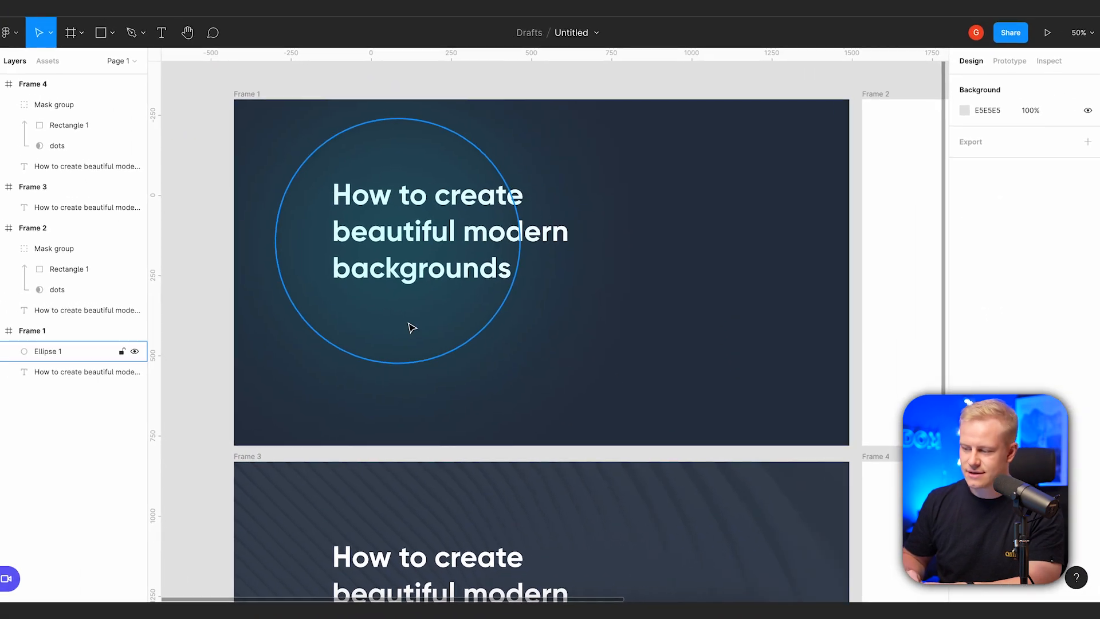
left_click_drag(427, 323, 739, 175)
key("ctrl+v")
left_click_drag(469, 314, 479, 295)
Duplicate the blurred circle in the frame's upper-right corner and place the copy at about X 904, Y 246.
left_click(730, 147)
key("ctrl+c")
key("ctrl+v")
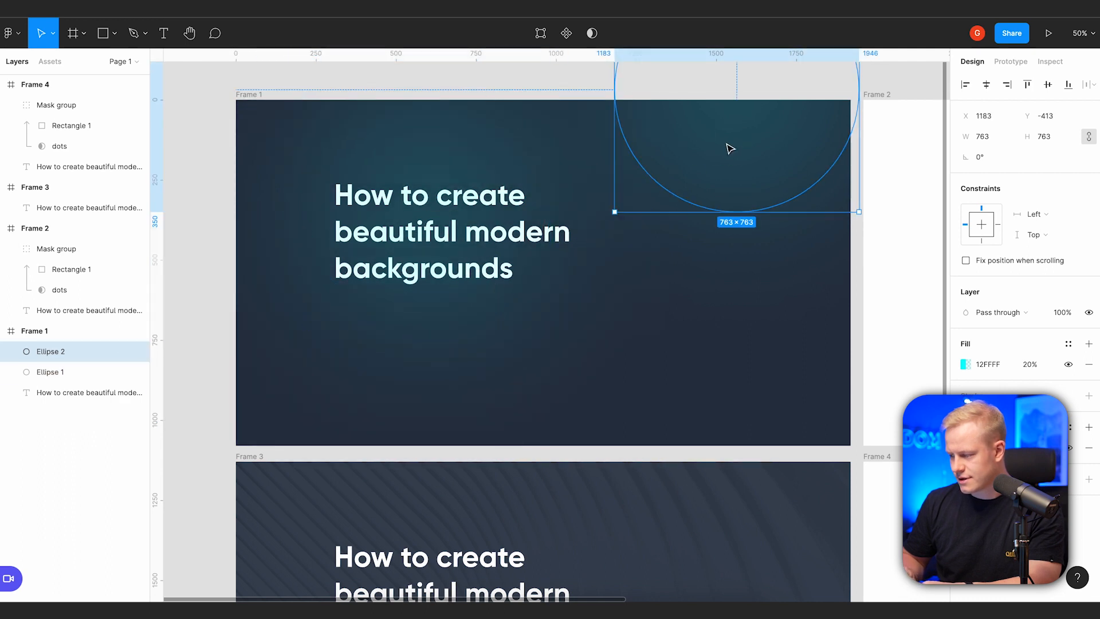
left_click_drag(729, 147, 639, 358)
Change the fill of the circle at X 904, Y 246 to green 54FF98.
left_click(965, 364)
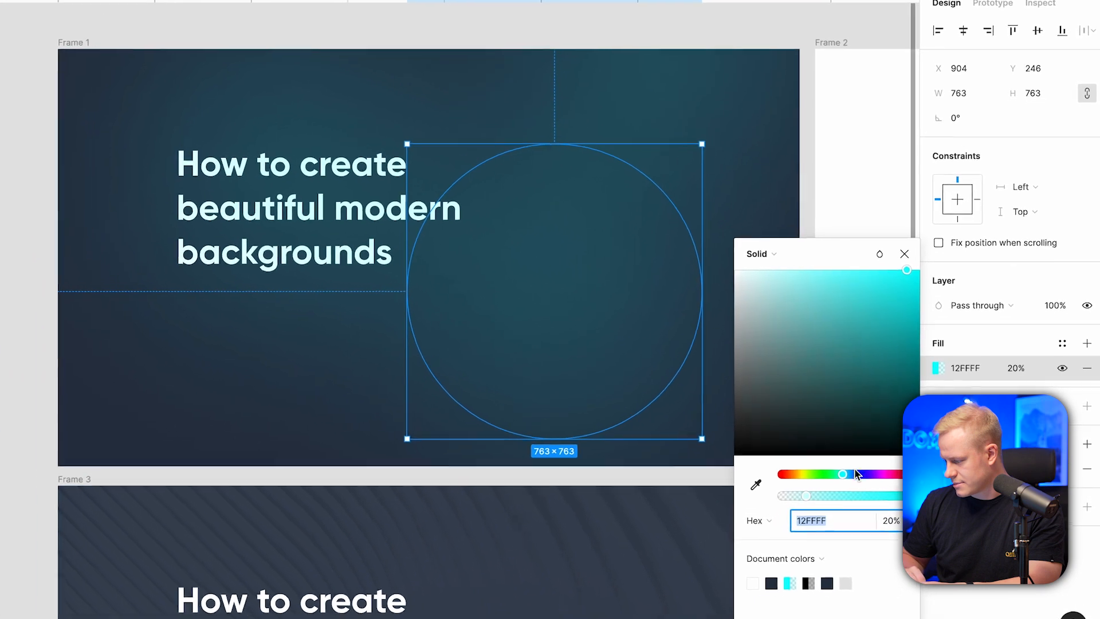
left_click_drag(857, 473, 842, 475)
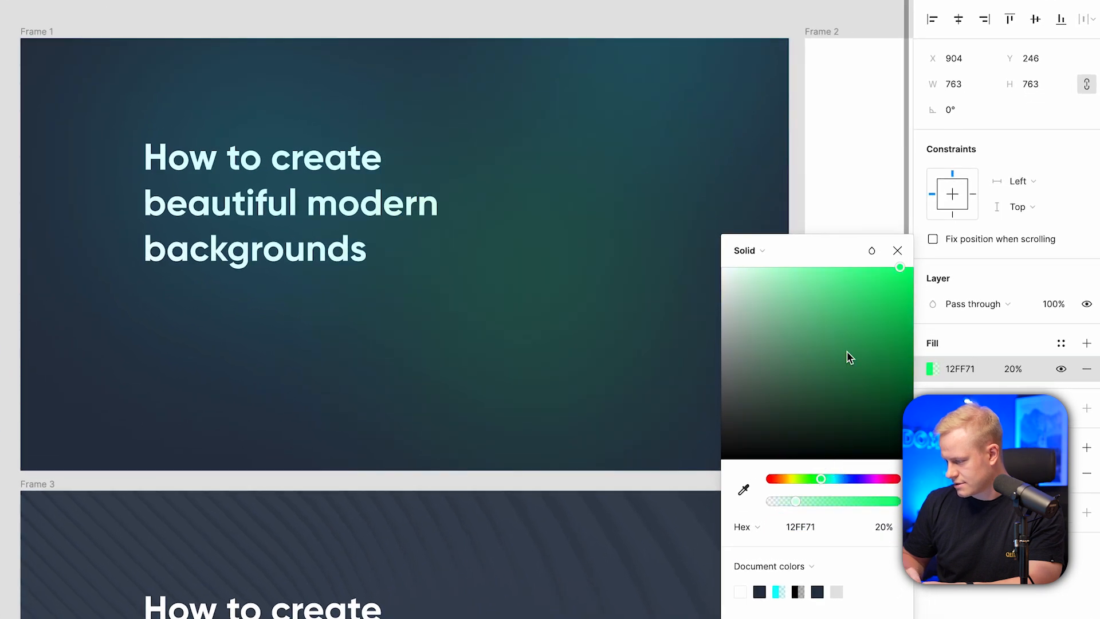
left_click_drag(849, 354, 852, 183)
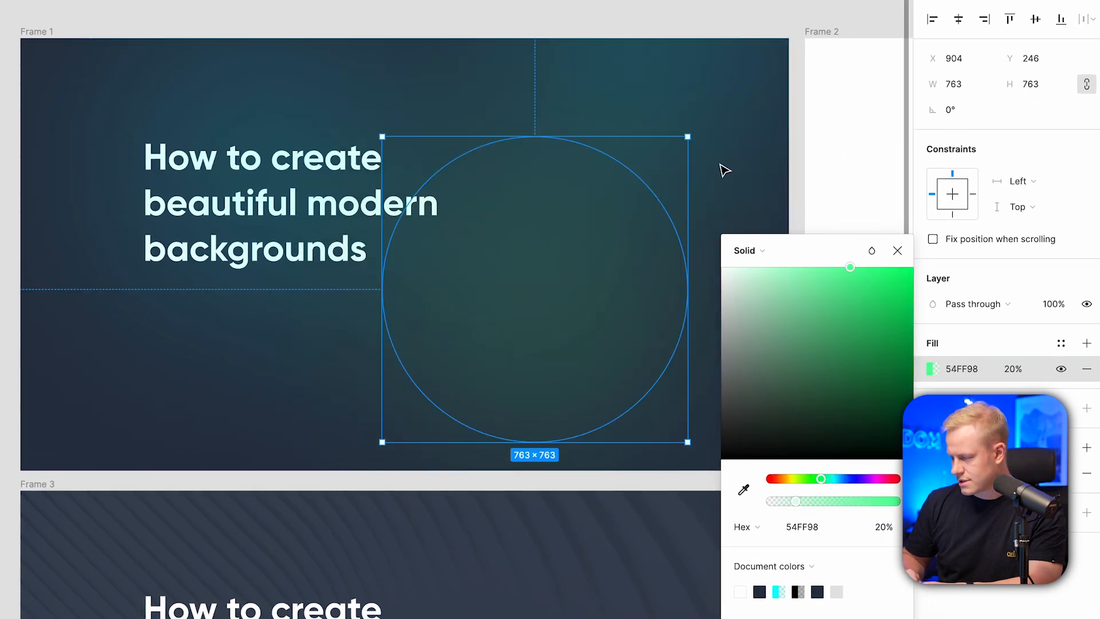
Try a blue 00C2FF fill at about 55% opacity on the circle in the frame's upper-right corner.
key("ctrl+z")
key("ctrl+z")
key("ctrl+z")
left_click(932, 369)
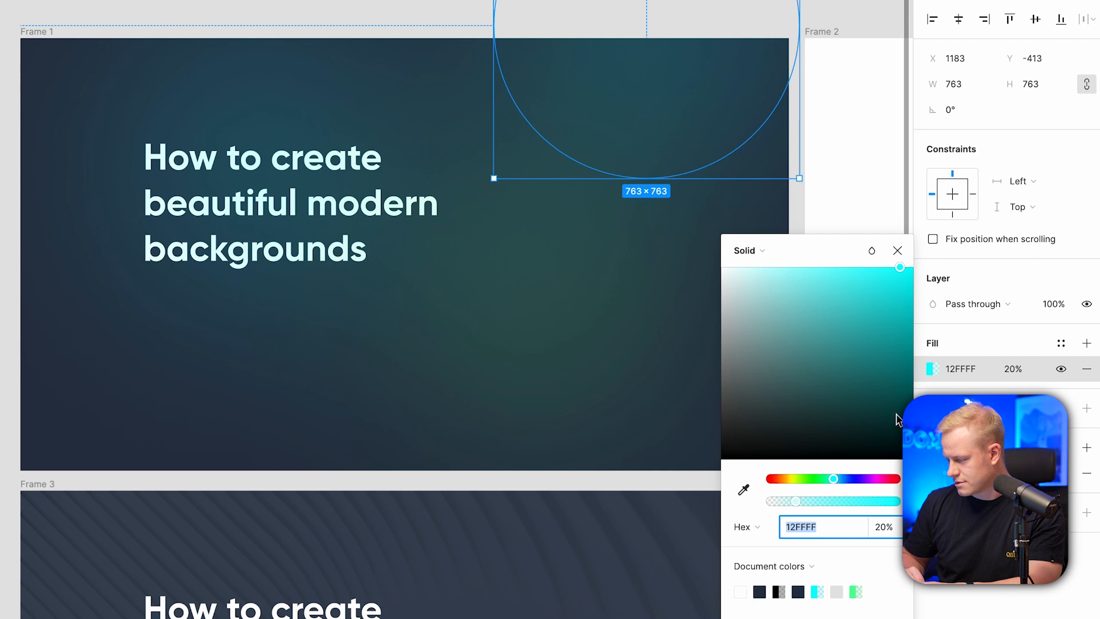
left_click(838, 479)
left_click_drag(839, 395, 1048, 53)
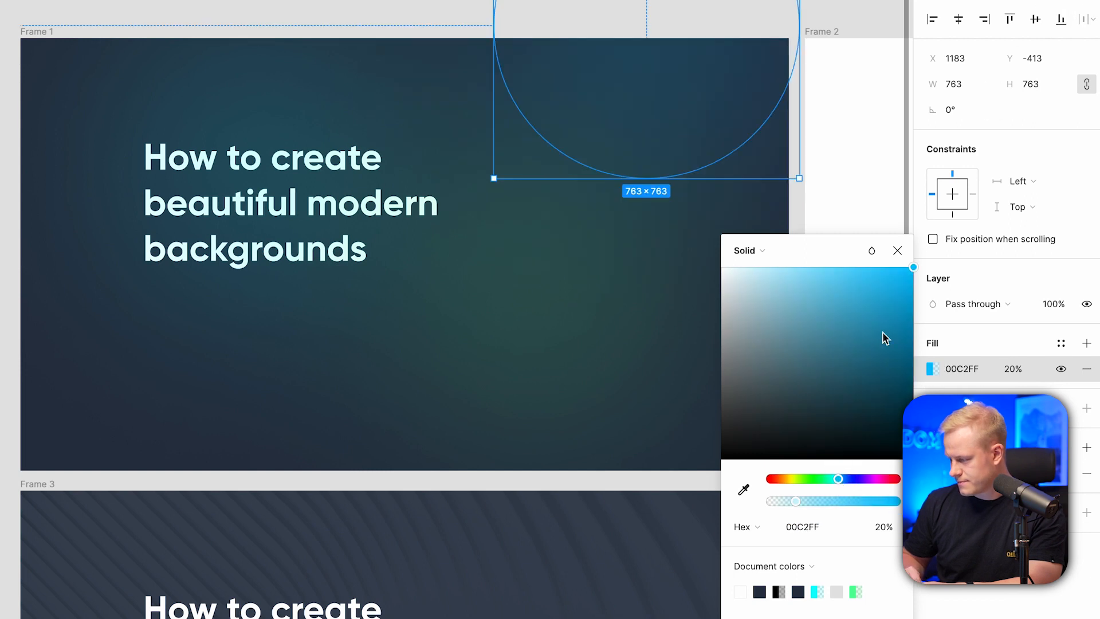
left_click_drag(810, 504, 849, 504)
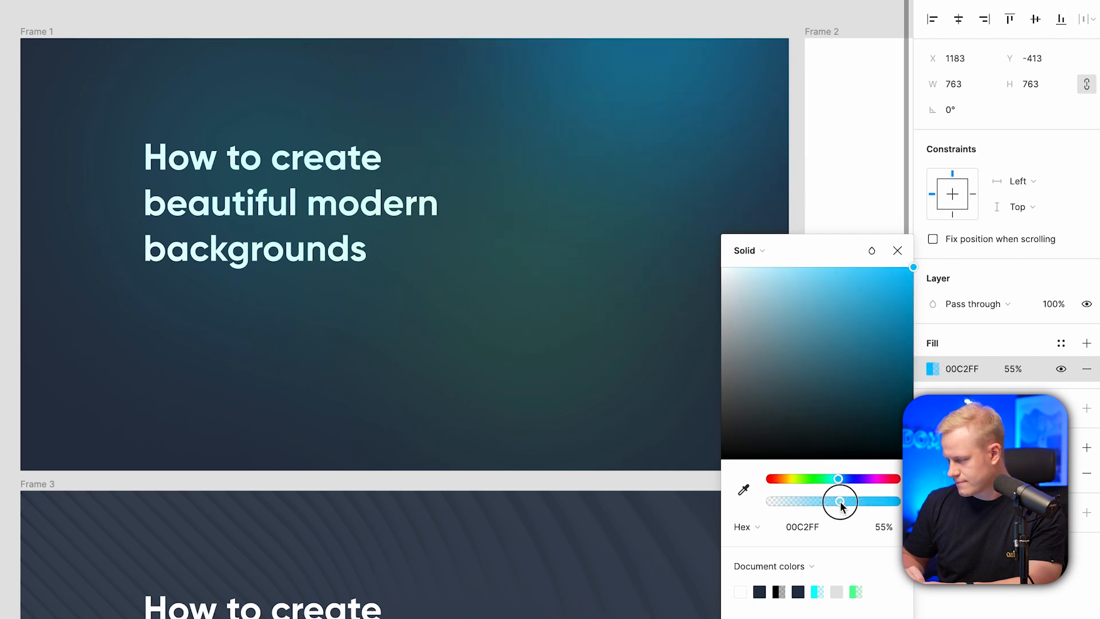
Delete the blue blurred circle in the upper-right corner of Frame 1.
left_click(523, 277)
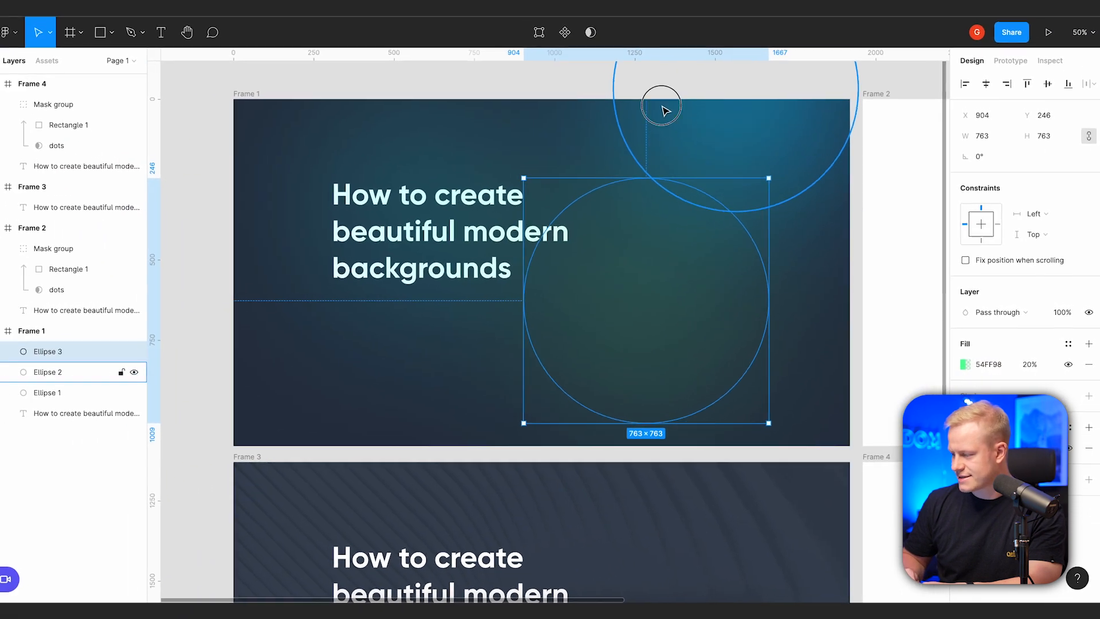
left_click(663, 110)
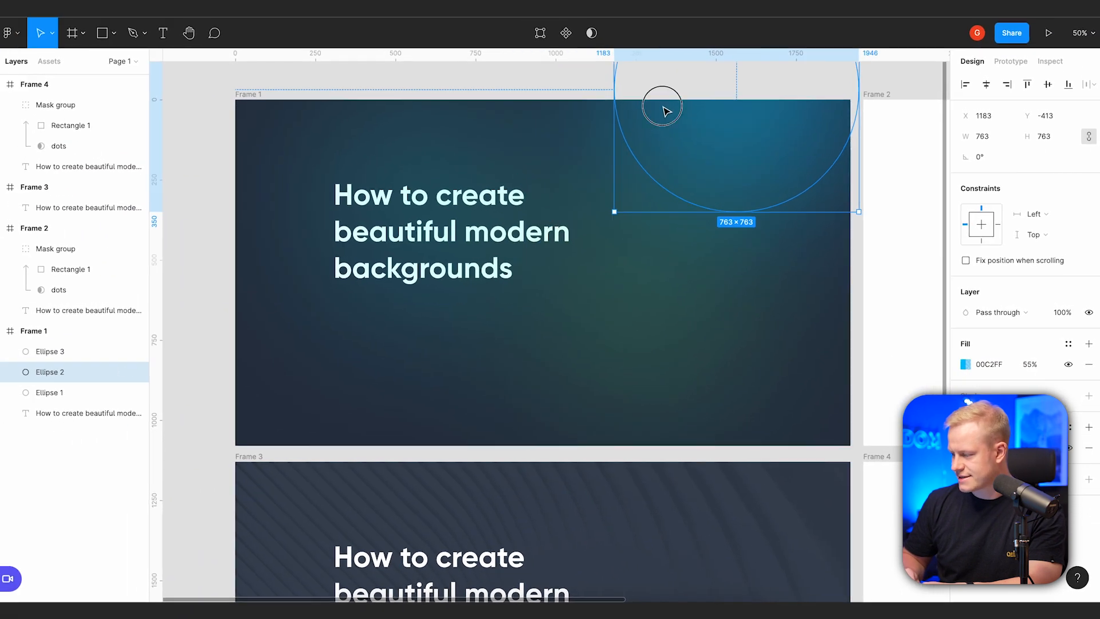
key("Delete")
Move the cyan and green blurred circles behind the heading text in Frame 1's layer order.
left_click(452, 172)
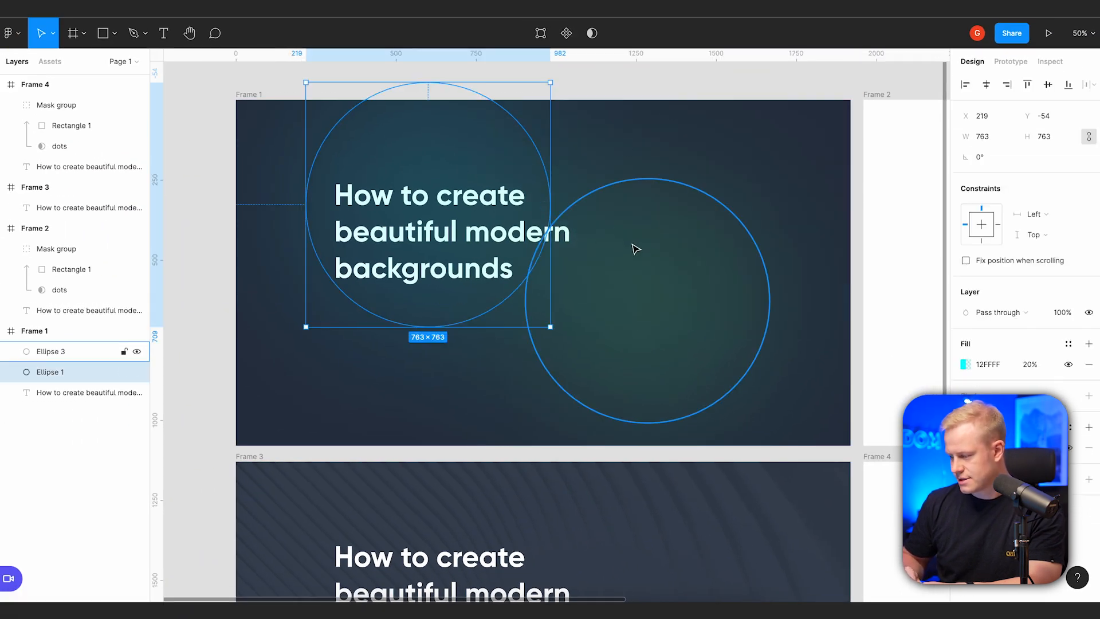
left_click(633, 246)
left_click(462, 170)
left_click(53, 352, "shift")
left_click_drag(54, 372, 56, 395)
Duplicate the Frame 1 heading below itself and set the copy to Gilroy-Regular at size 36.
left_click(60, 354)
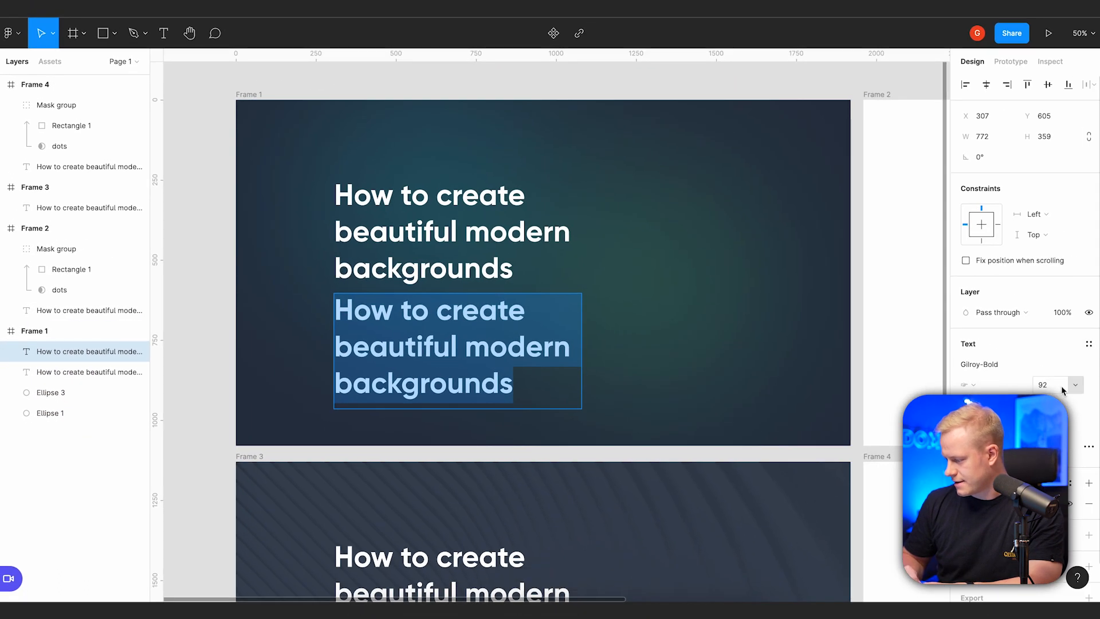
left_click(1062, 388)
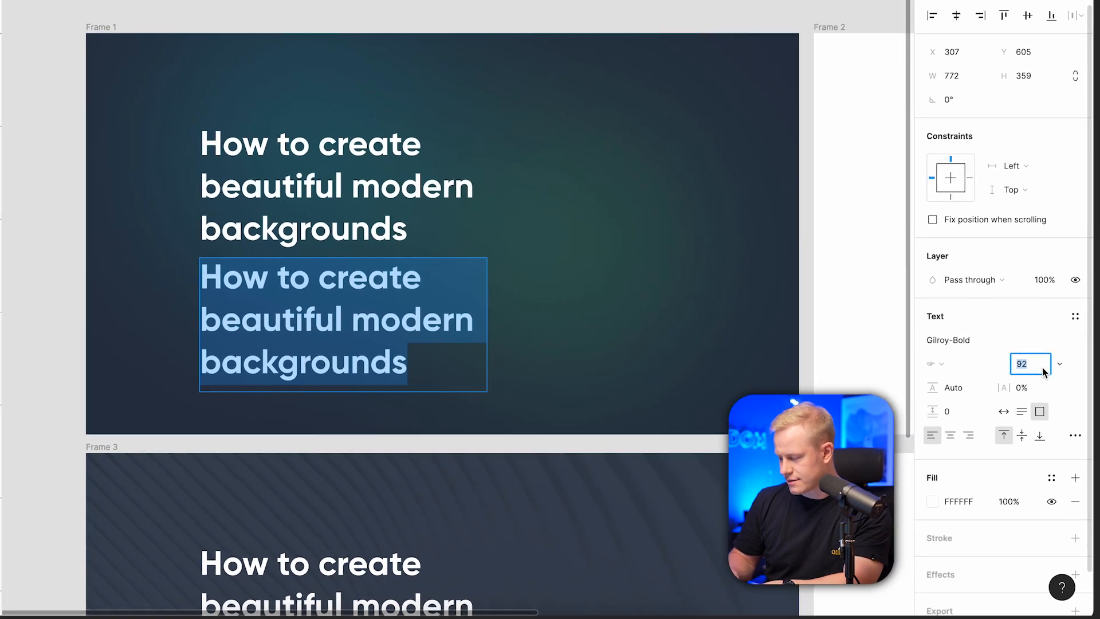
type("36")
key("Return")
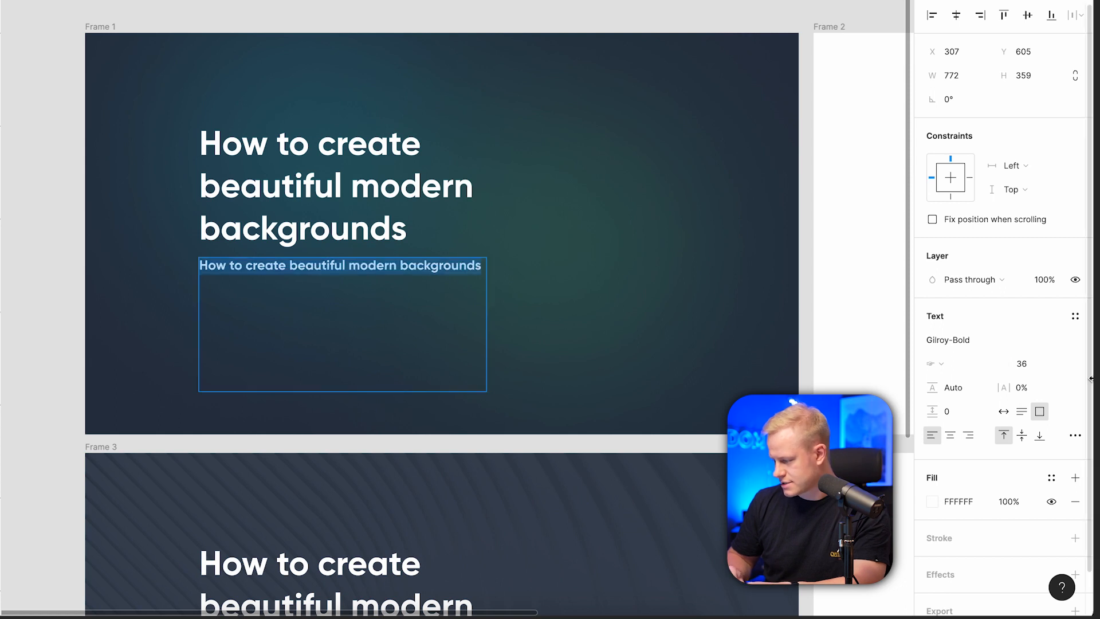
left_click(1078, 344)
left_click(1065, 359)
Replace the duplicated text with placeholder copy from the Lorem ipsum plugin and increase its line height.
double_click(389, 267)
right_click(389, 266)
mouse_move(504, 411)
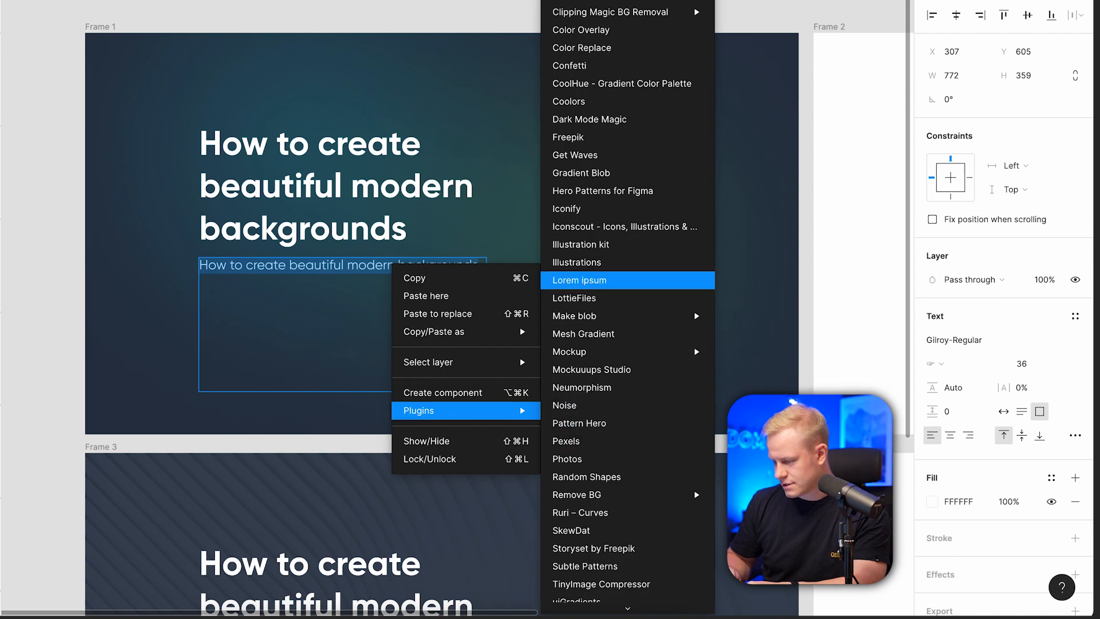
left_click(612, 279)
left_click(523, 302)
left_click(954, 394)
key("Return")
left_click(504, 409)
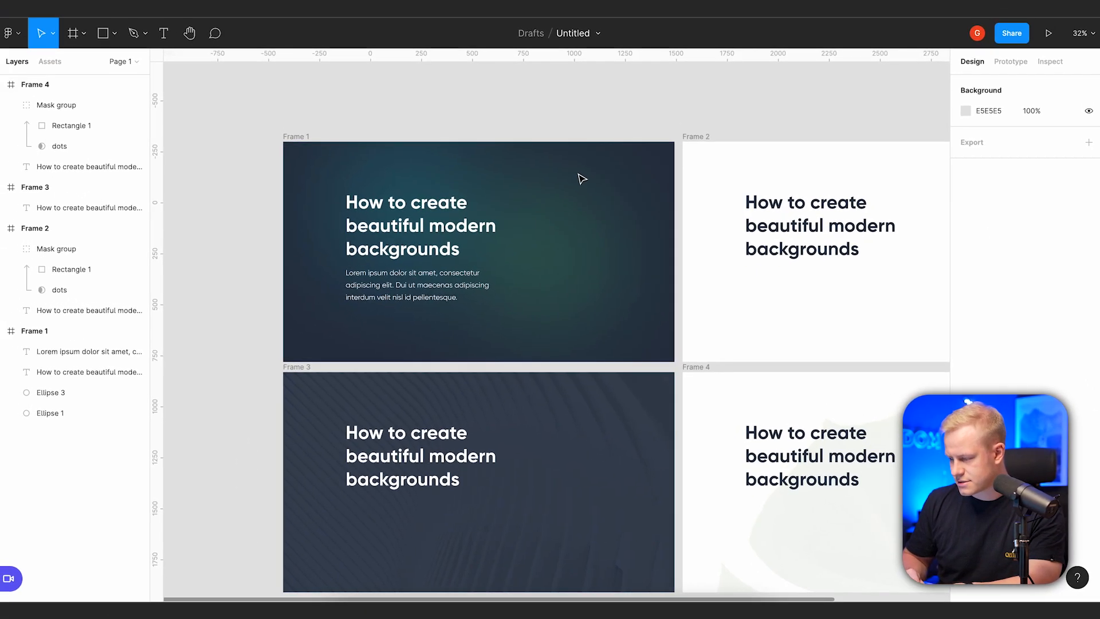
Draw a rectangle about 471 × 627 beside the text in Frame 1 and place it at about X 1133, Y 186.
key("r")
mouse_move(527, 186)
left_mouse_down()
mouse_move(579, 289)
mouse_move(630, 307)
mouse_move(624, 318)
left_mouse_up()
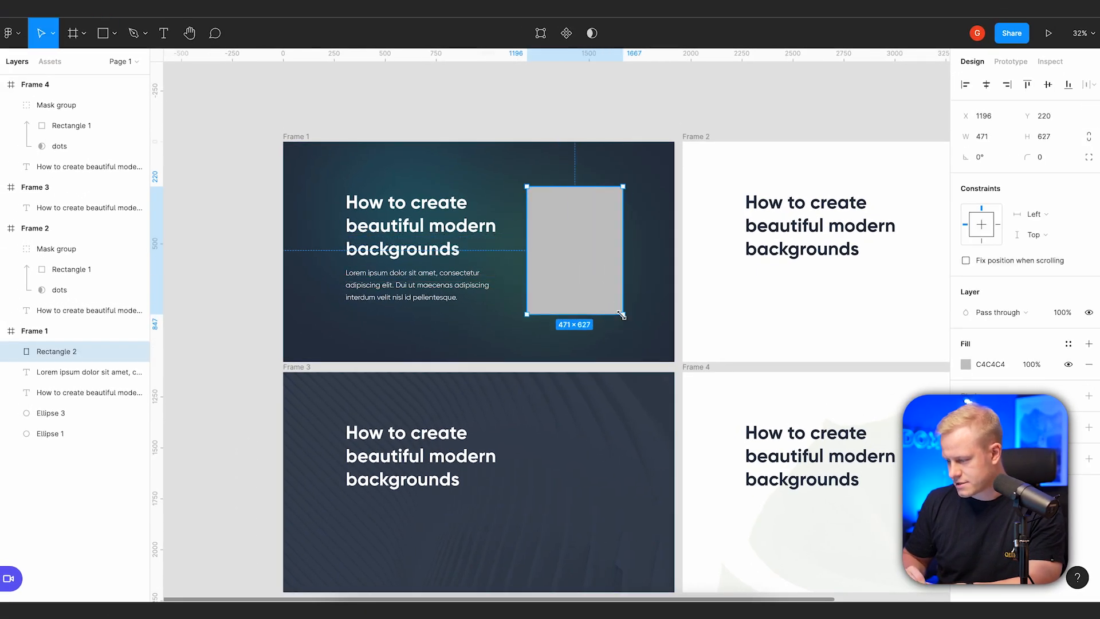
left_click_drag(561, 279, 552, 273)
Use the Pexels plugin to search for faces and fill the rectangle with the photo of the man in a white T-shirt.
right_click(554, 273)
mouse_move(577, 492)
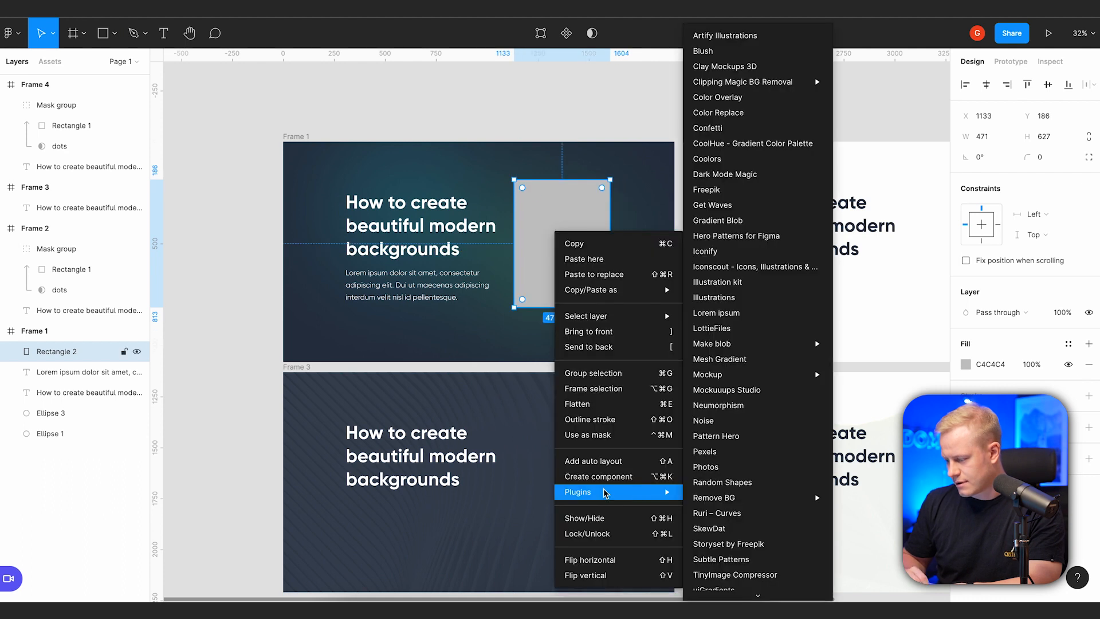
left_click(705, 452)
left_click(240, 267)
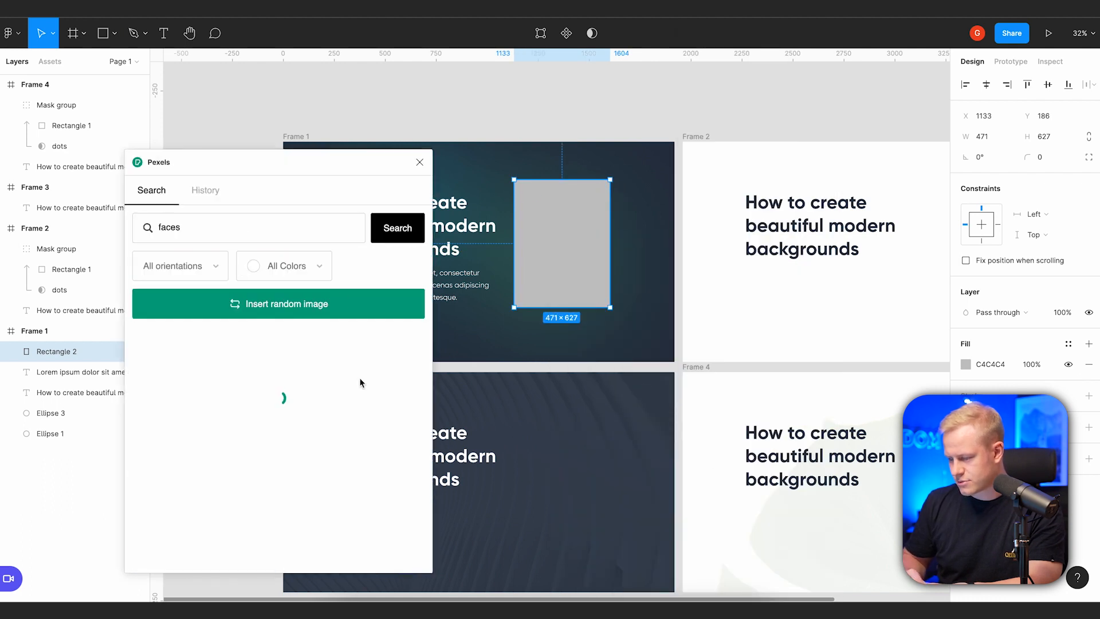
scroll(340, 398, "down", 5)
scroll(343, 344, "up", 2)
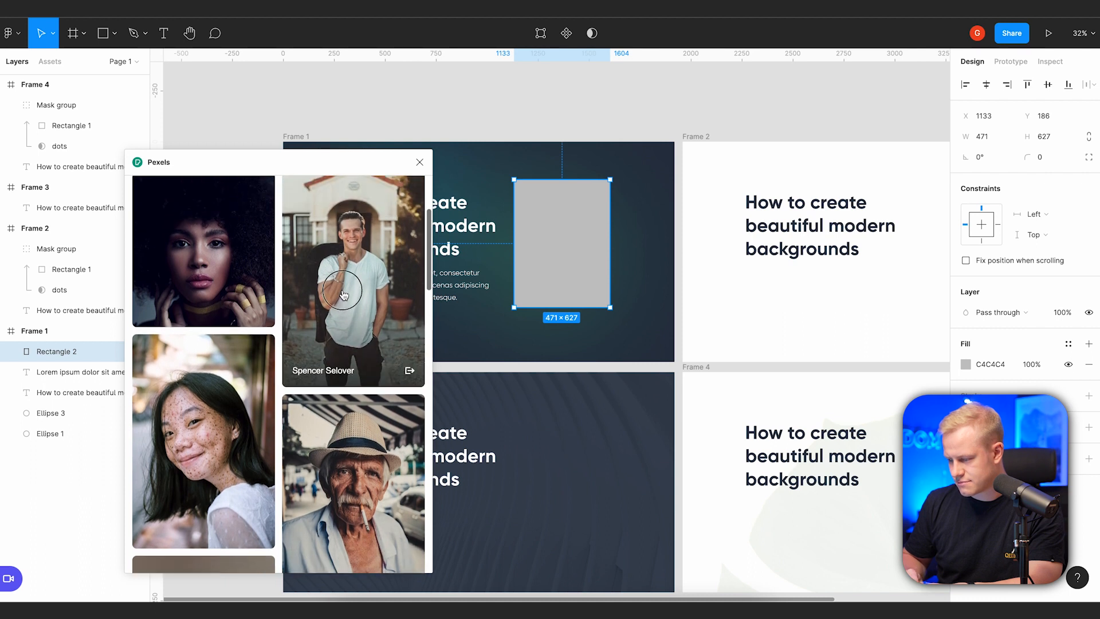
left_click(353, 280)
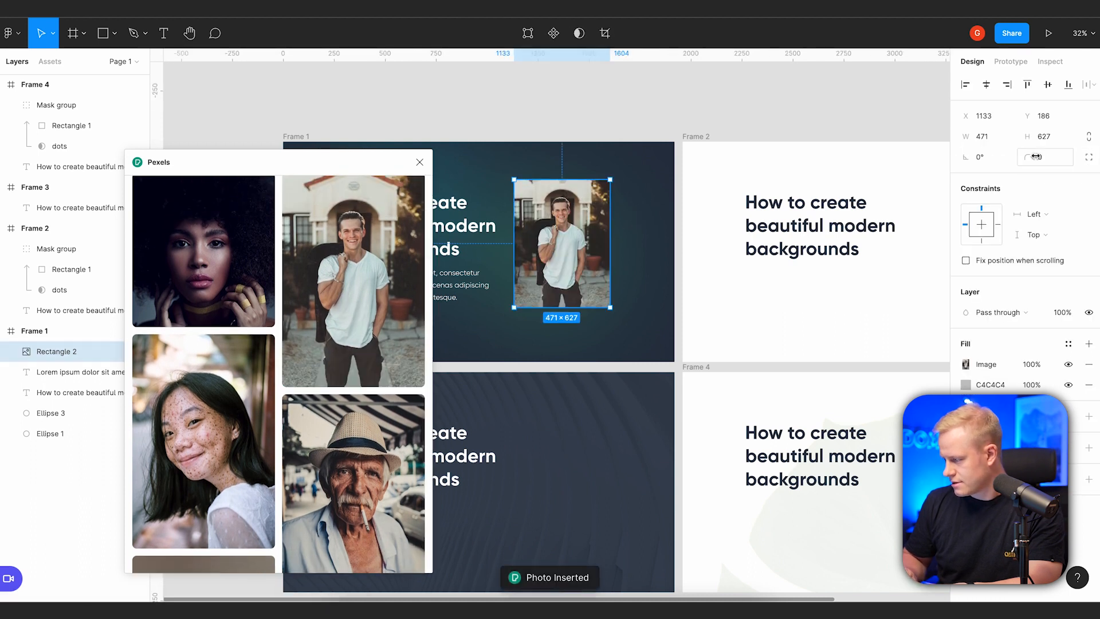
Set the photo rectangle's corner radius to 20 and lower it to Y 206.
type("20")
key("Return")
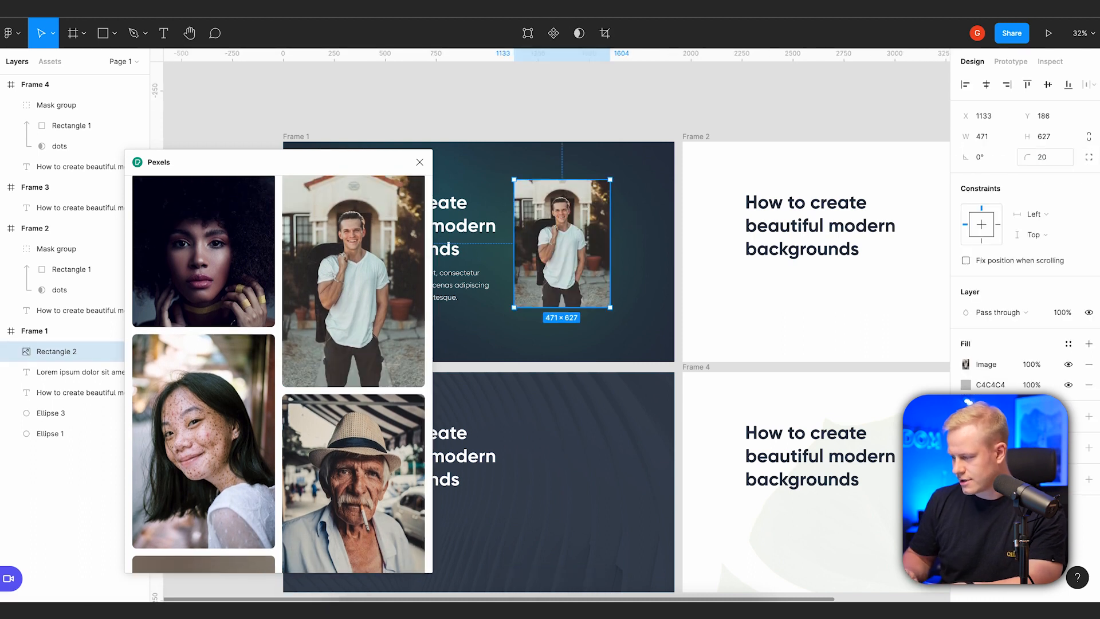
left_click(601, 102)
scroll(602, 101, "down", 4)
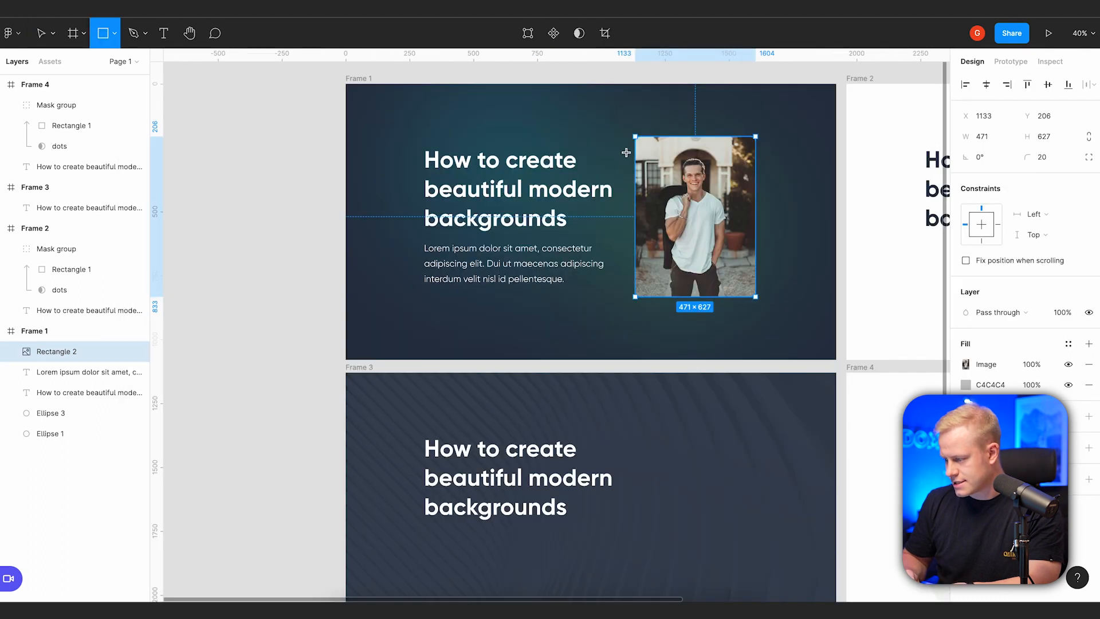
Draw a rectangle about 537 × 509 centred horizontally on the photo, give it a corner radius of 5, and put it at the bottom of Frame 1's layers.
left_click_drag(626, 152, 761, 277)
left_click_drag(710, 247, 720, 252)
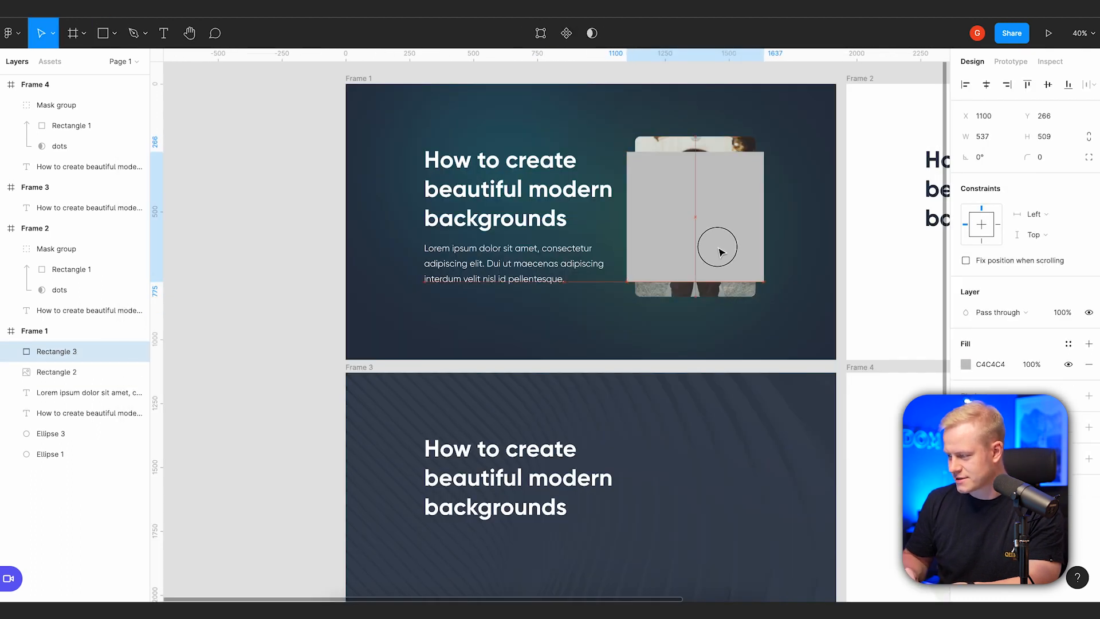
left_click_drag(56, 352, 67, 459)
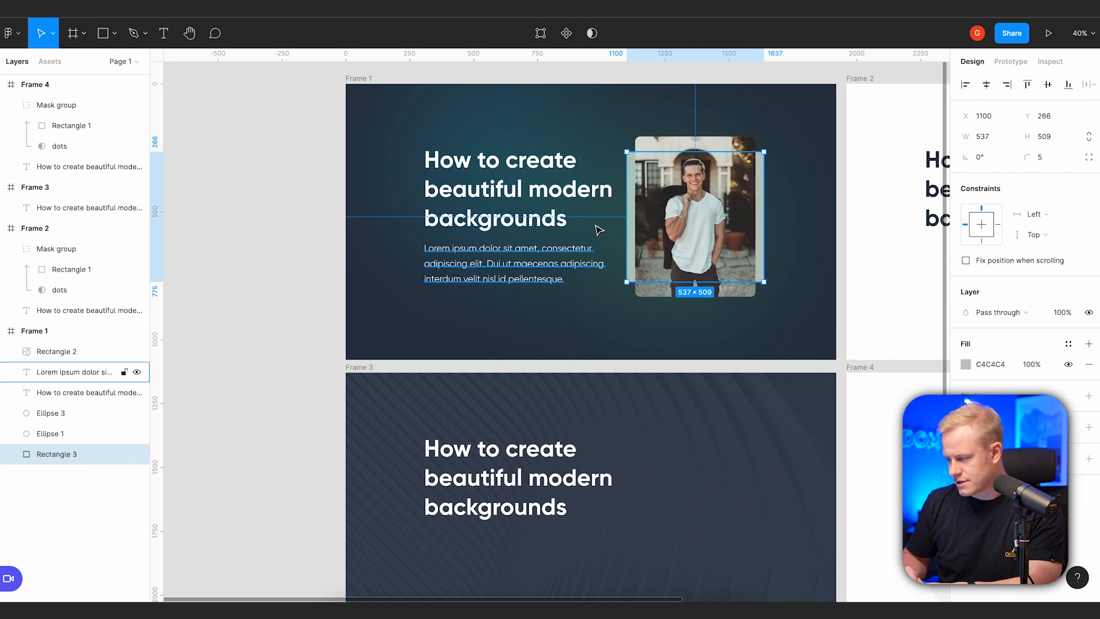
Fill the rectangle behind the photo with a linear gradient running from light blue to green 24FFA3.
scroll(669, 184, "up", 2)
left_click(966, 364)
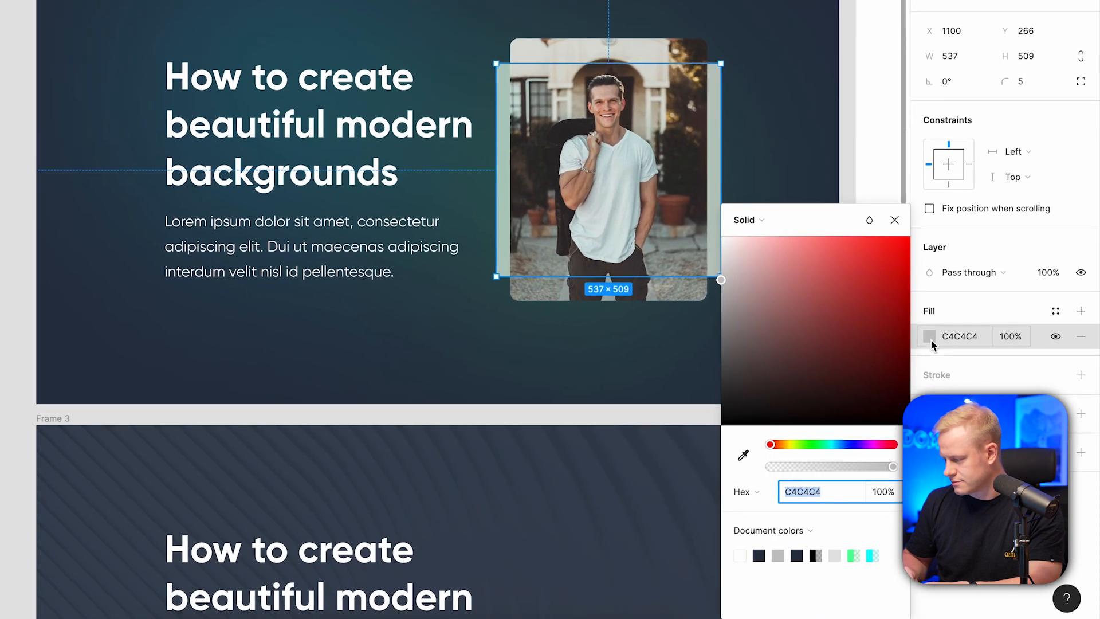
left_click_drag(835, 444, 839, 444)
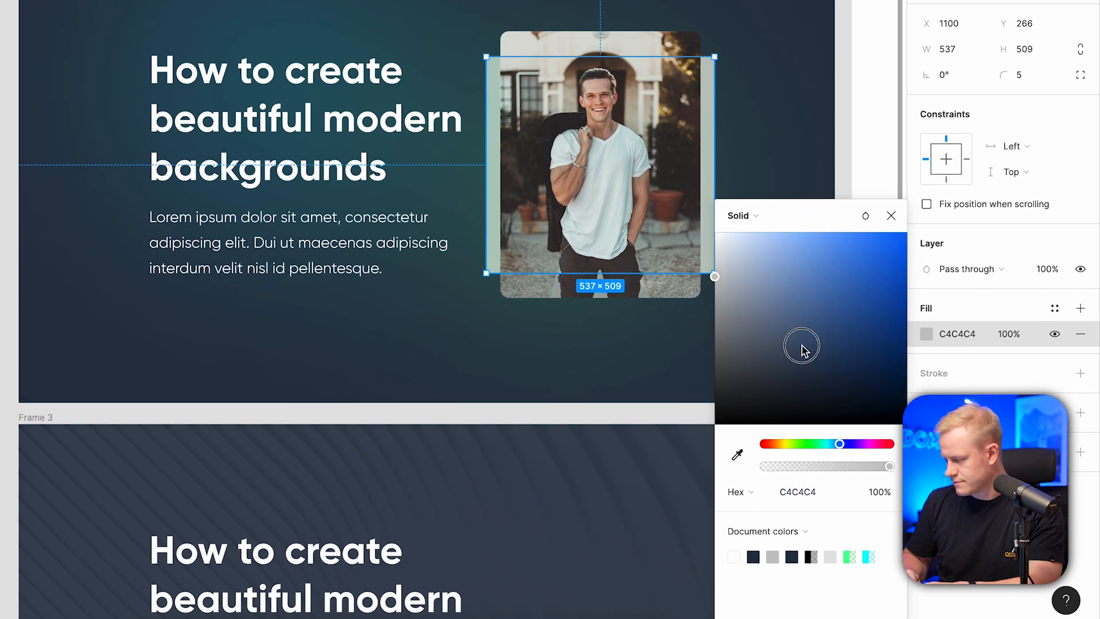
left_click_drag(802, 346, 807, 176)
left_click_drag(823, 443, 819, 443)
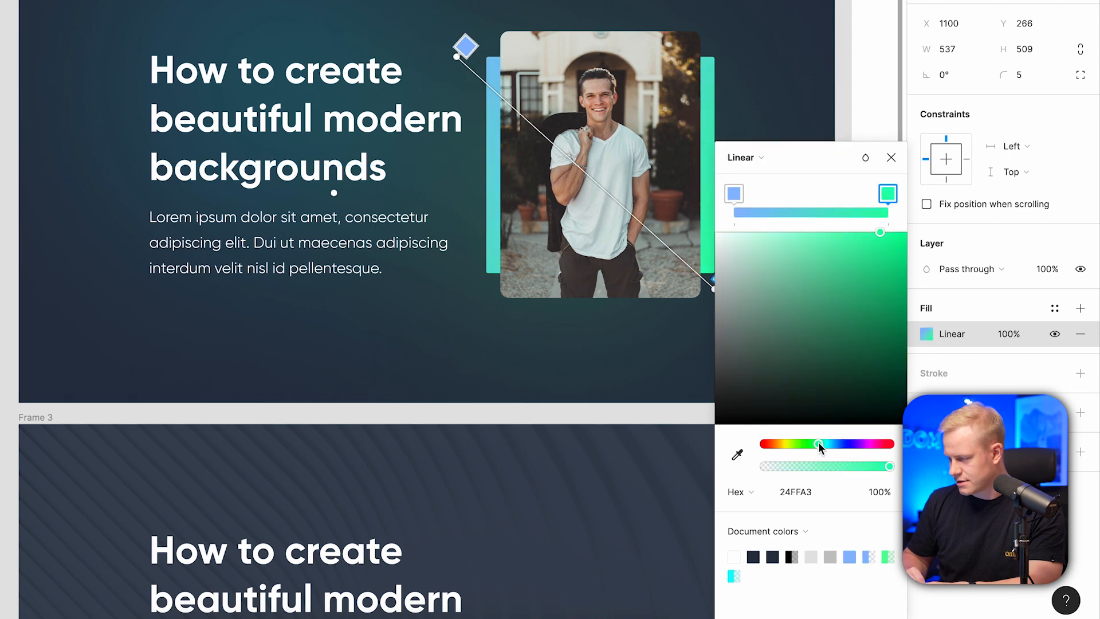
left_click(596, 376)
scroll(595, 376, "right", 2)
scroll(595, 376, "up", 1)
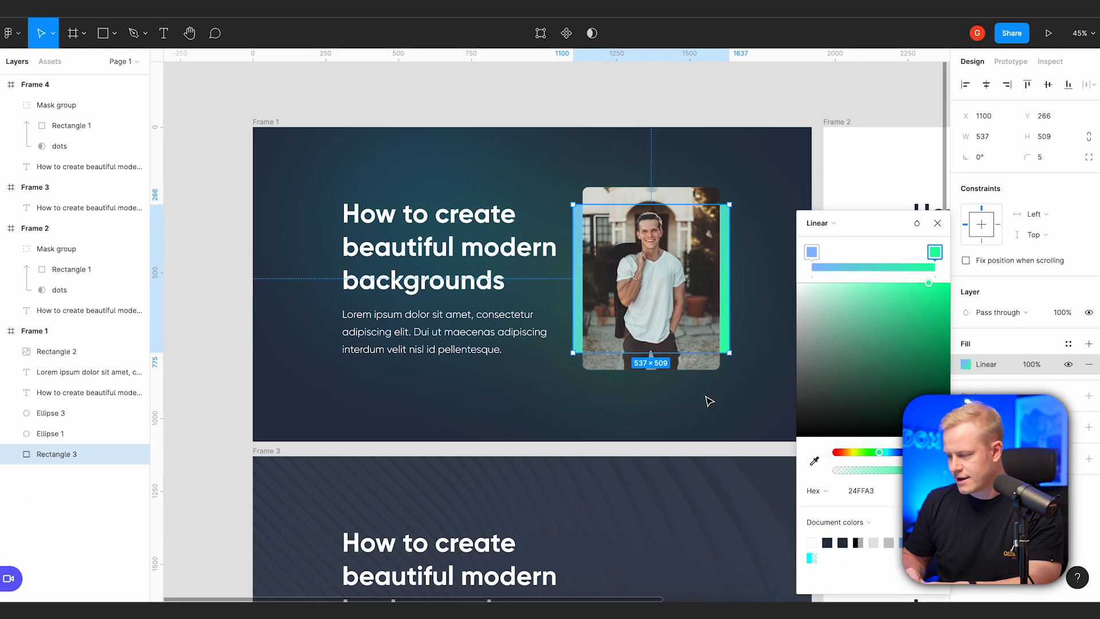
left_click(675, 392)
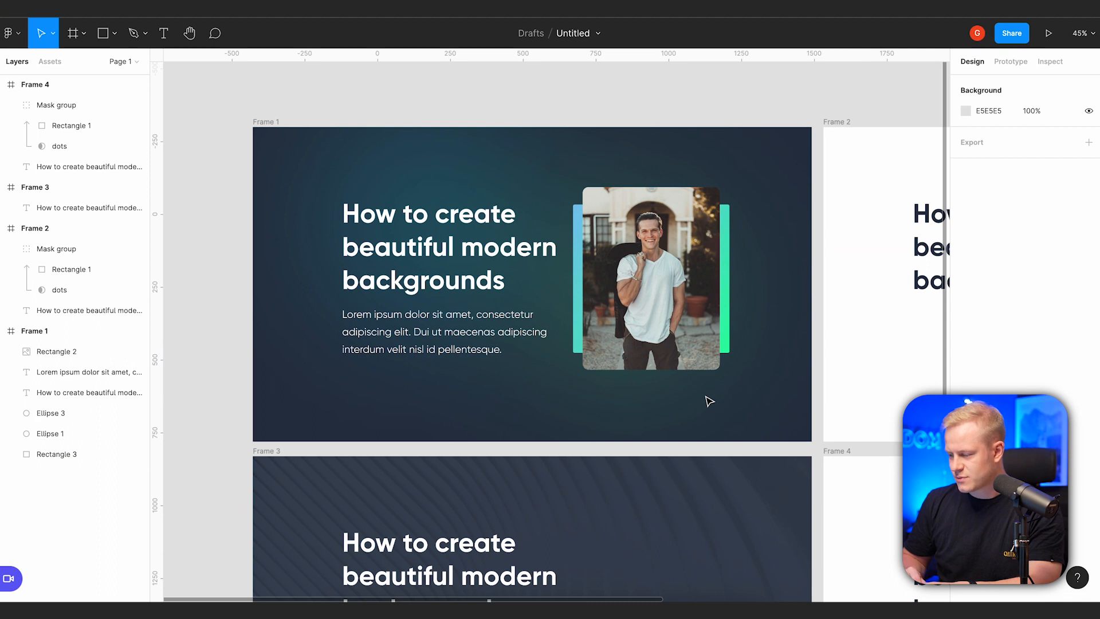
Draw a rectangle about 441 × 857 across the middle of Frame 1 and rotate it to about -47°.
scroll(675, 393, "down", 1)
key("r")
mouse_move(474, 135)
left_mouse_down()
mouse_move(551, 341)
mouse_move(602, 384)
left_mouse_up()
left_click_drag(603, 127, 624, 241)
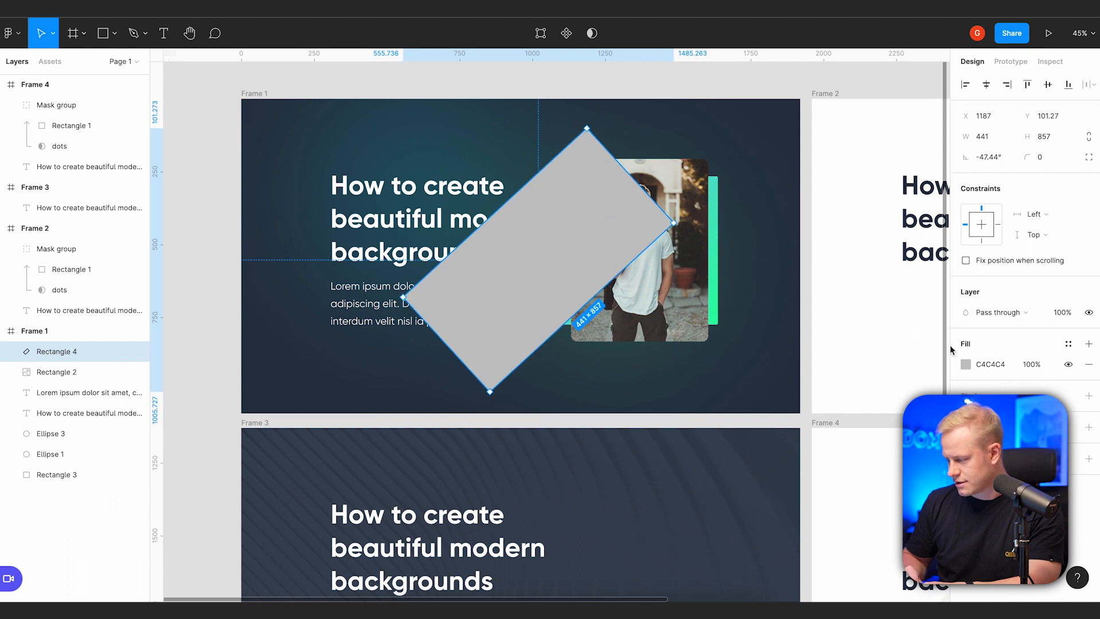
Fill the angled rectangle with a linear gradient from the sampled background colour 283646 to transparent.
left_click(967, 364)
left_click(814, 461)
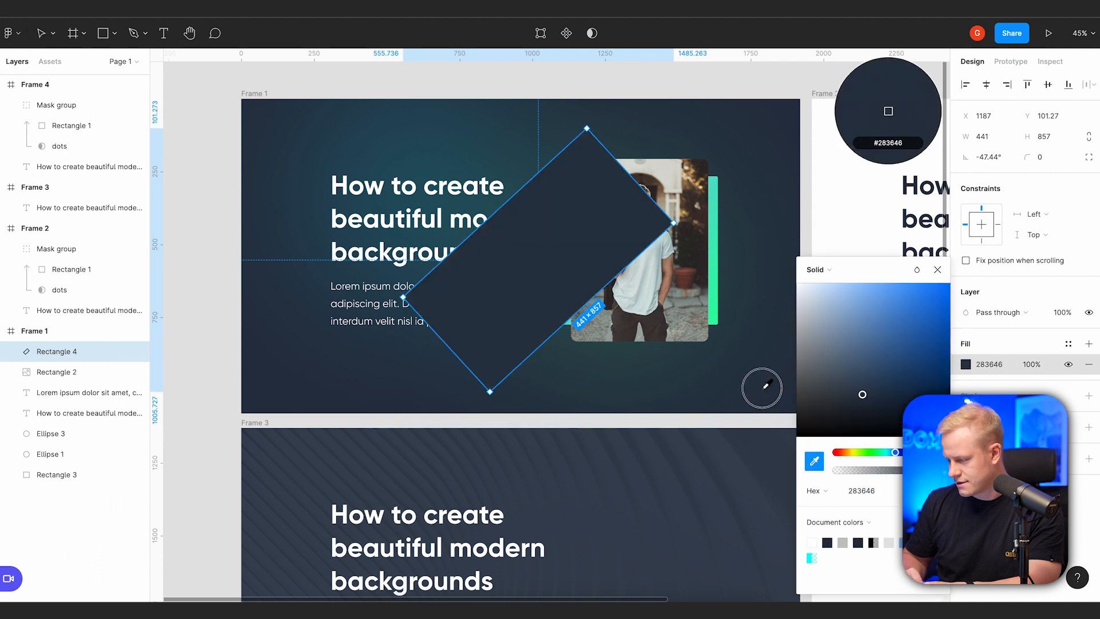
left_click(761, 387)
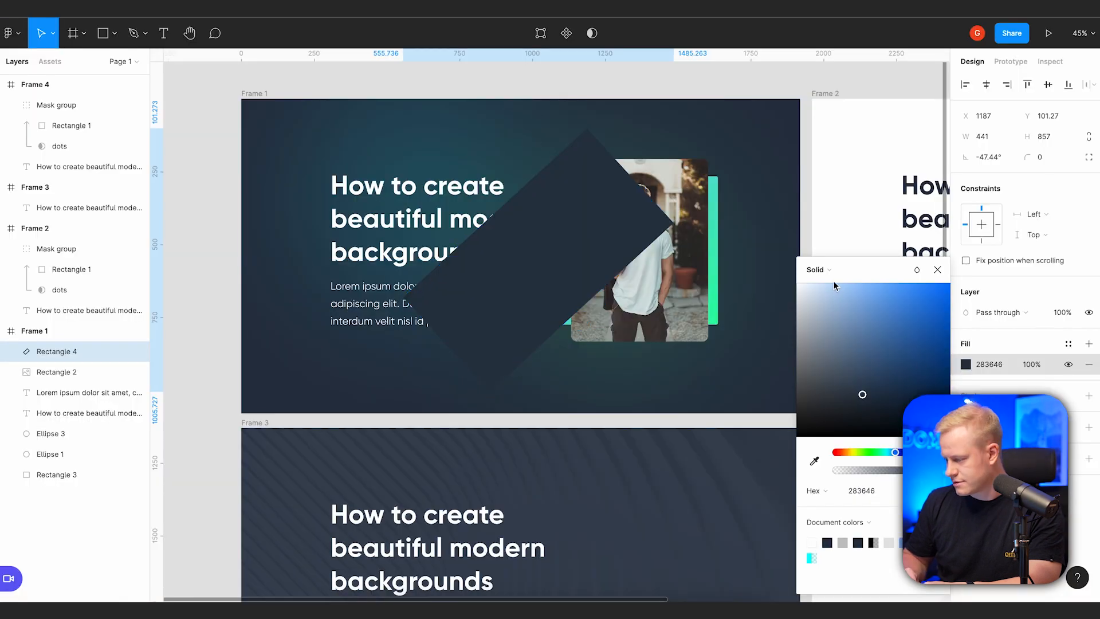
left_click(819, 270)
left_click(826, 285)
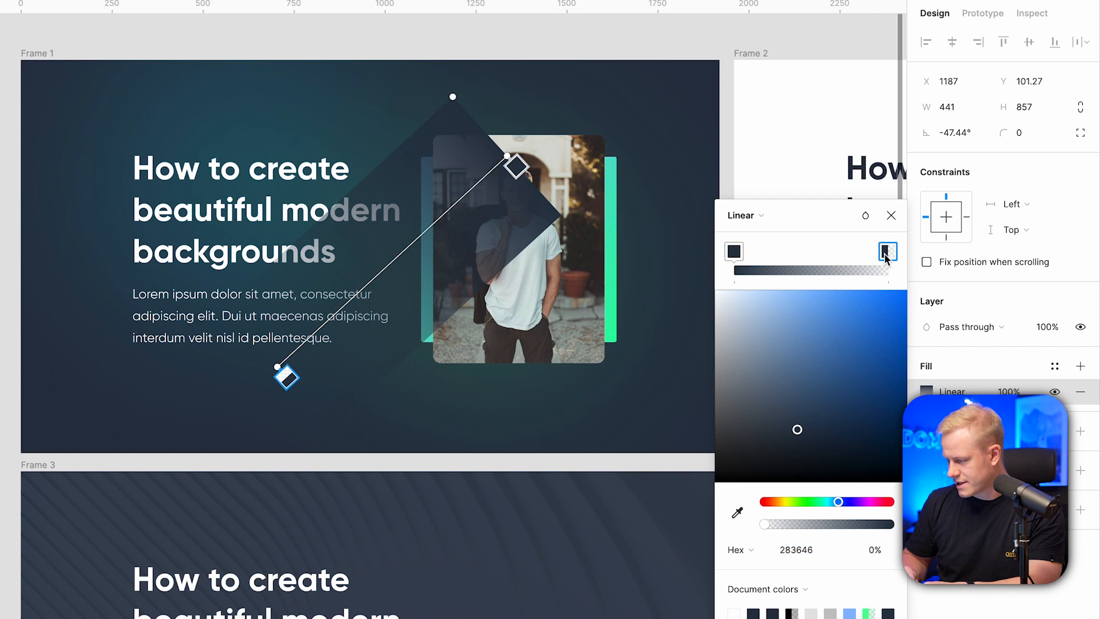
Move the angled rectangle to Frame 1's upper-right corner, about X 1865, Y -232, and set its transparent gradient stop to 4C5866.
left_click(559, 99)
left_click_drag(462, 162, 645, 61)
left_click_drag(657, 134, 704, 125)
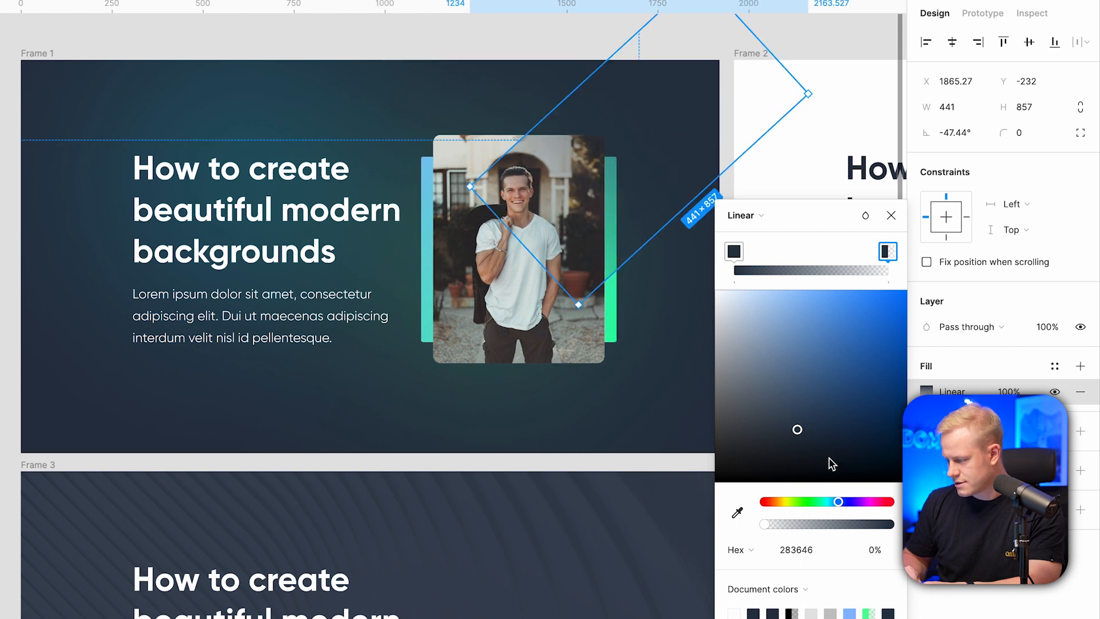
left_click_drag(798, 434, 766, 410)
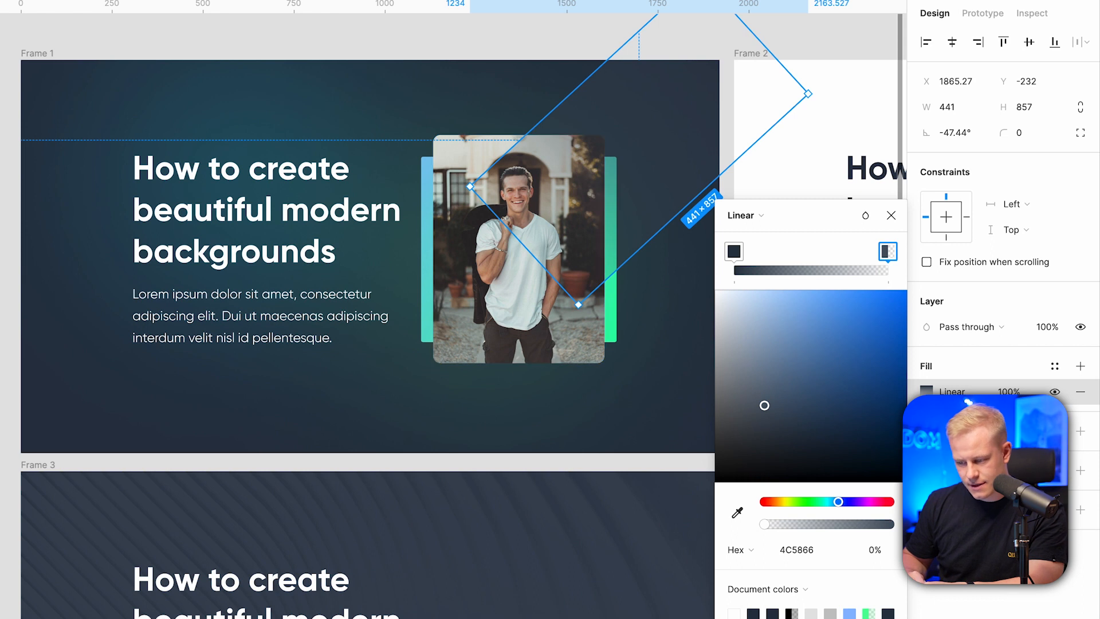
Put the angled rectangle at the bottom of Frame 1's layers, narrow it to about 374 and rotate it to about -57°.
key("Return")
key("Return")
left_click_drag(679, 200, 666, 191)
left_click_drag(563, 298, 537, 293)
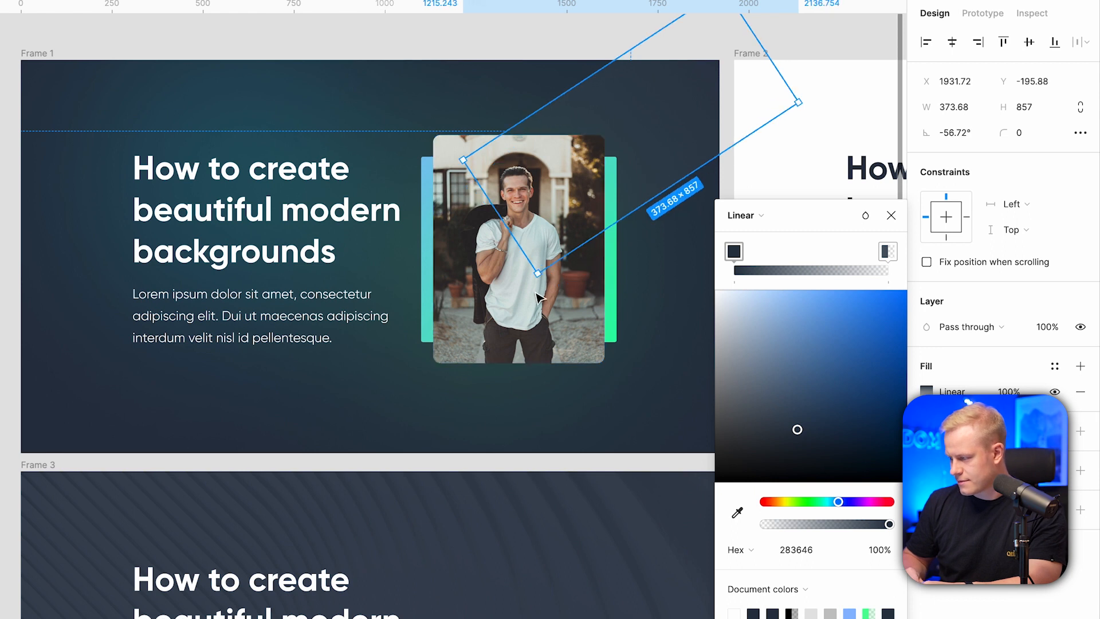
key("Escape")
Try a copy of the angled gradient rectangle rotated to about 125° in Frame 1's lower-left corner.
left_click_drag(674, 109, 385, 263)
mouse_move(246, 440)
left_mouse_down()
mouse_move(201, 366)
mouse_move(252, 431)
mouse_move(269, 419)
mouse_move(258, 422)
left_mouse_up()
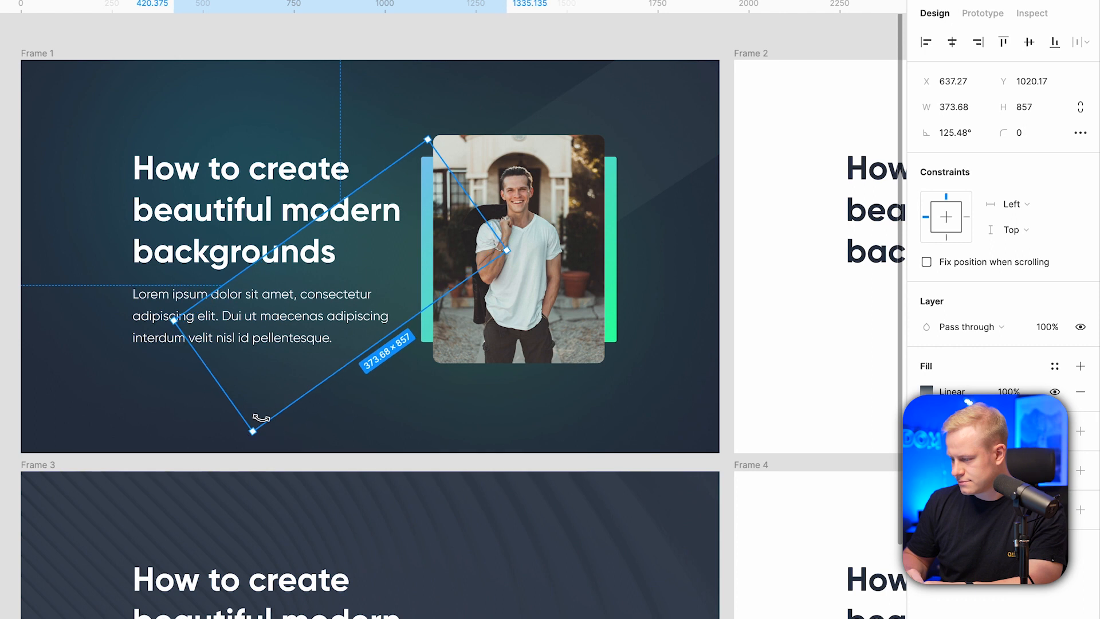
right_click(265, 389)
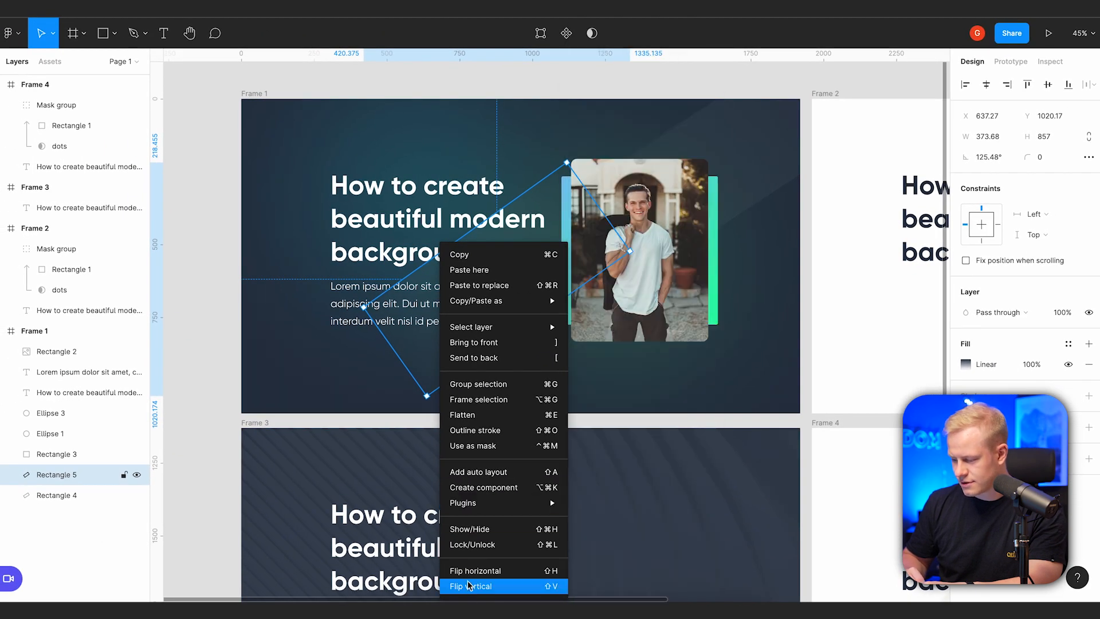
left_click(384, 370)
left_click_drag(429, 351, 304, 390)
left_click_drag(372, 354, 326, 385)
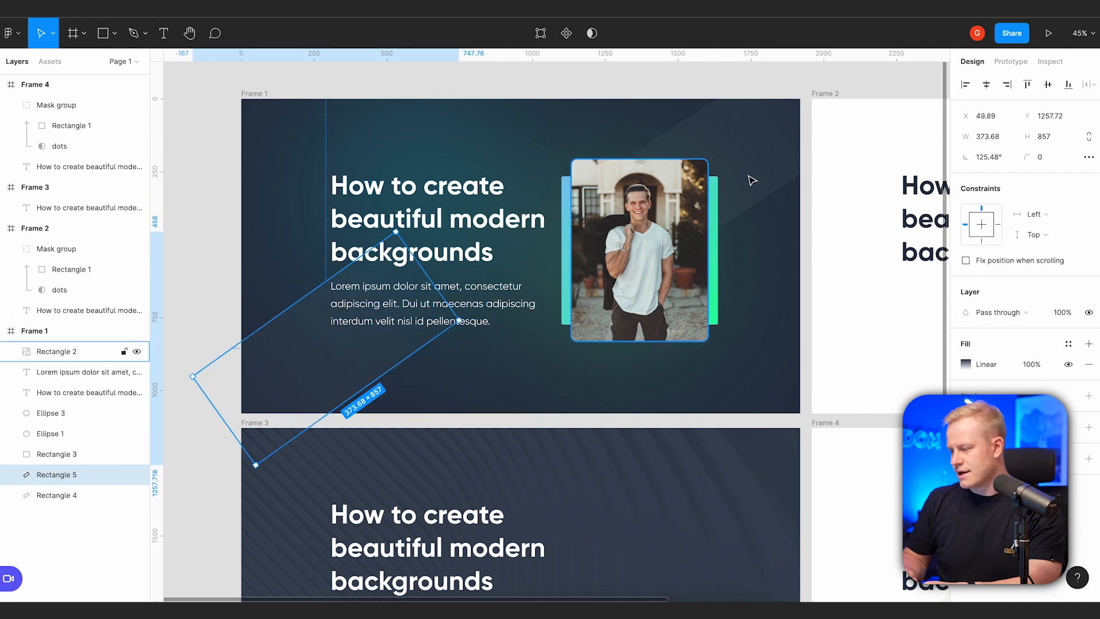
left_click(766, 142, "shift")
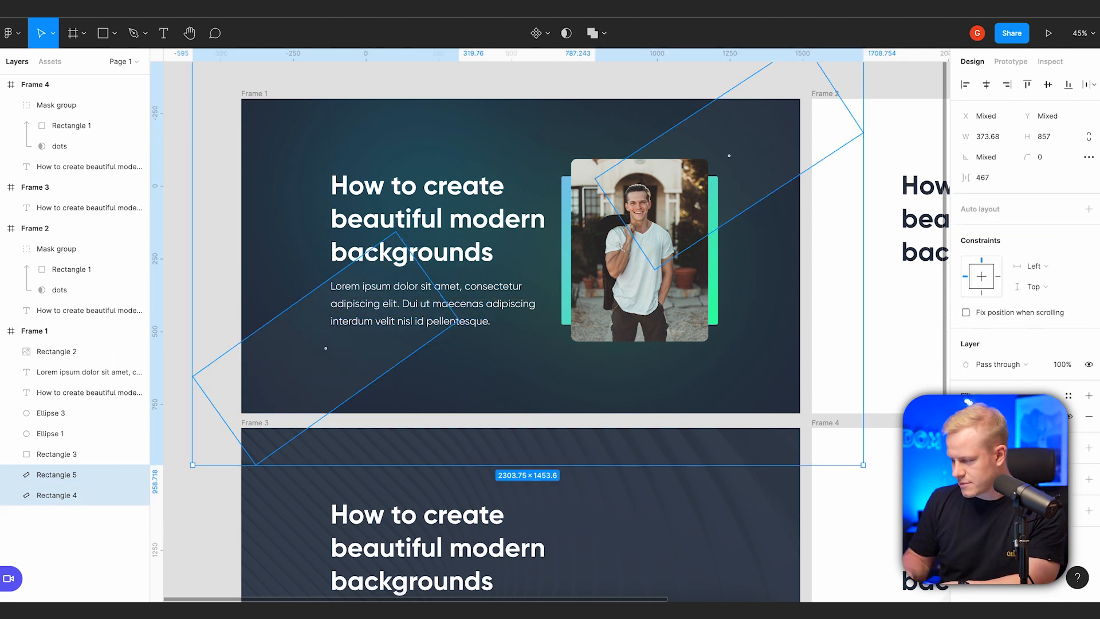
key("Escape")
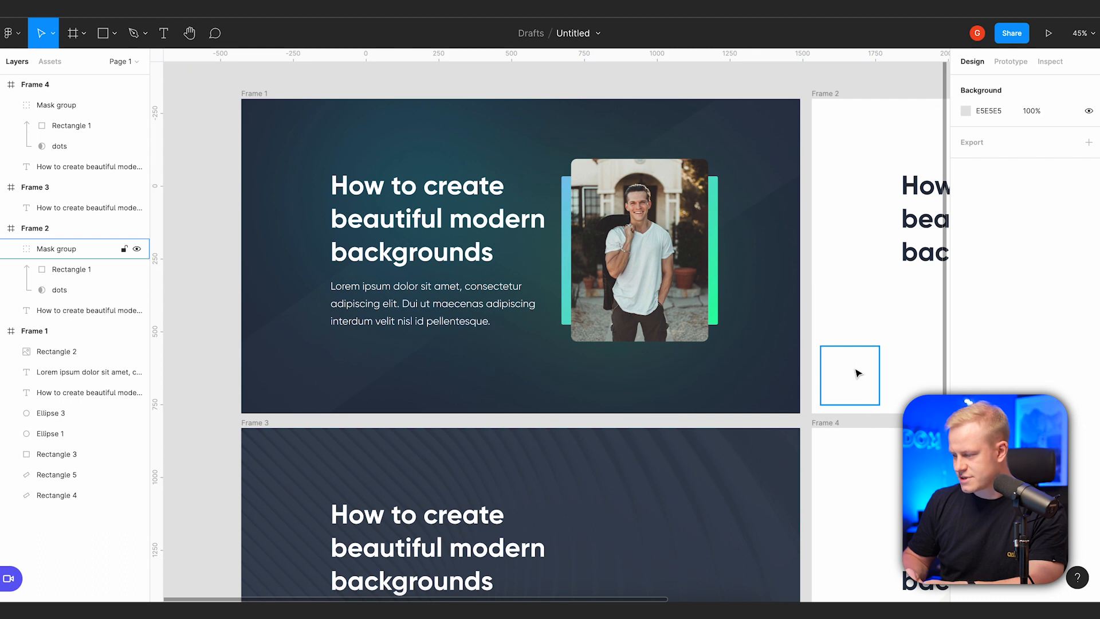
Delete the angled rectangle copy from Frame 1's lower-left corner.
scroll(846, 369, "down", 5)
left_click(475, 365)
key("Delete")
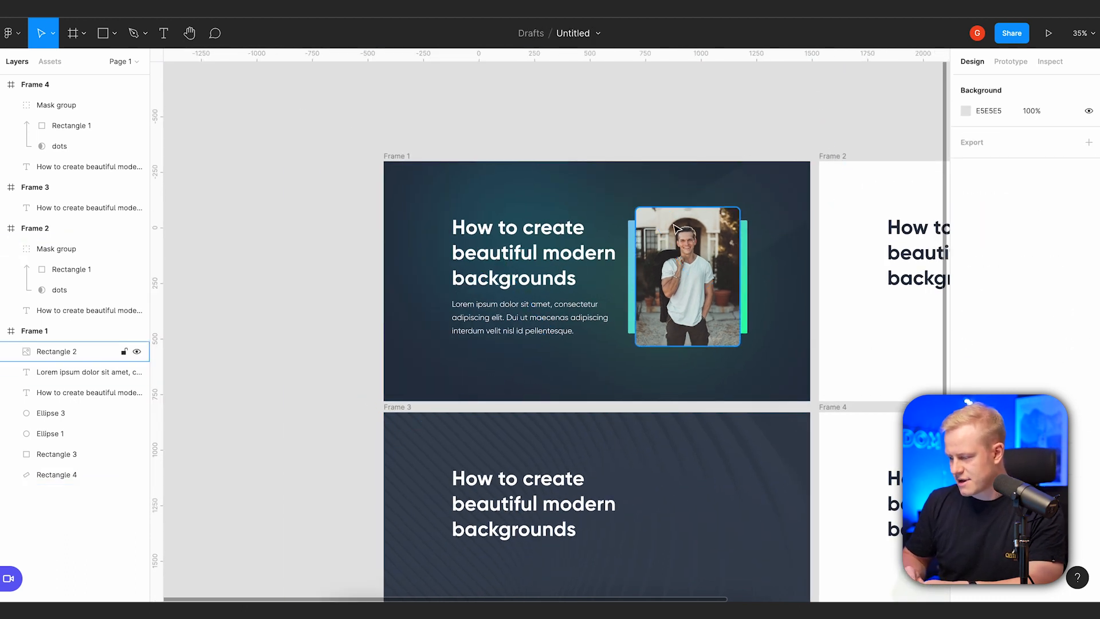
Copy both blurred glow ellipses from Frame 1 into Frame 3, placing the green one at about X 824, Y 240.
scroll(689, 218, "up", 3)
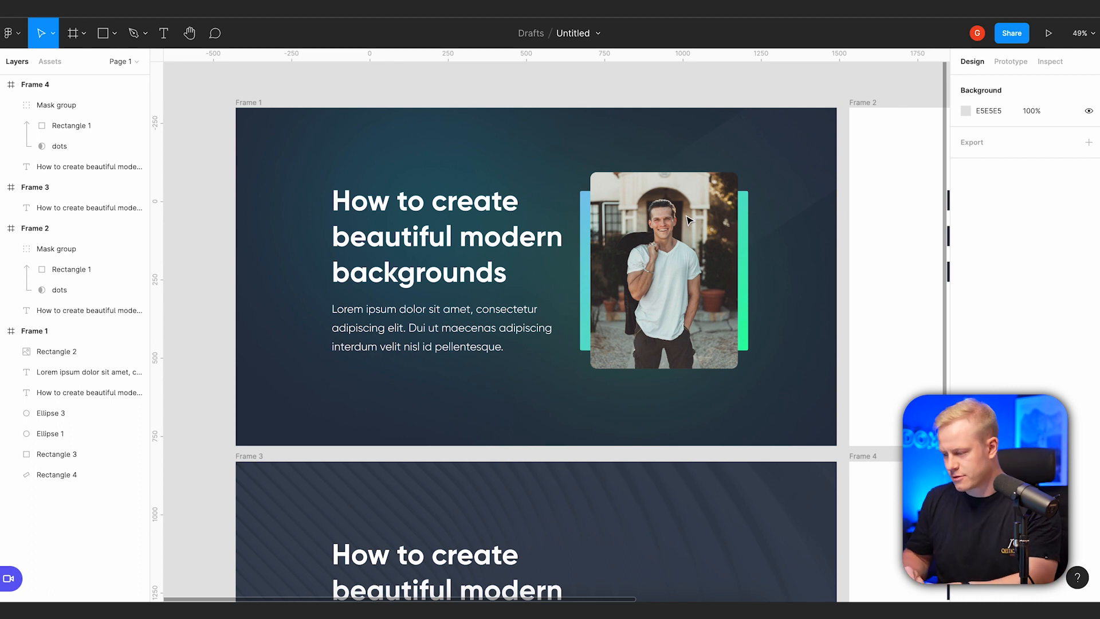
scroll(689, 220, "down", 5)
scroll(689, 221, "left", 1)
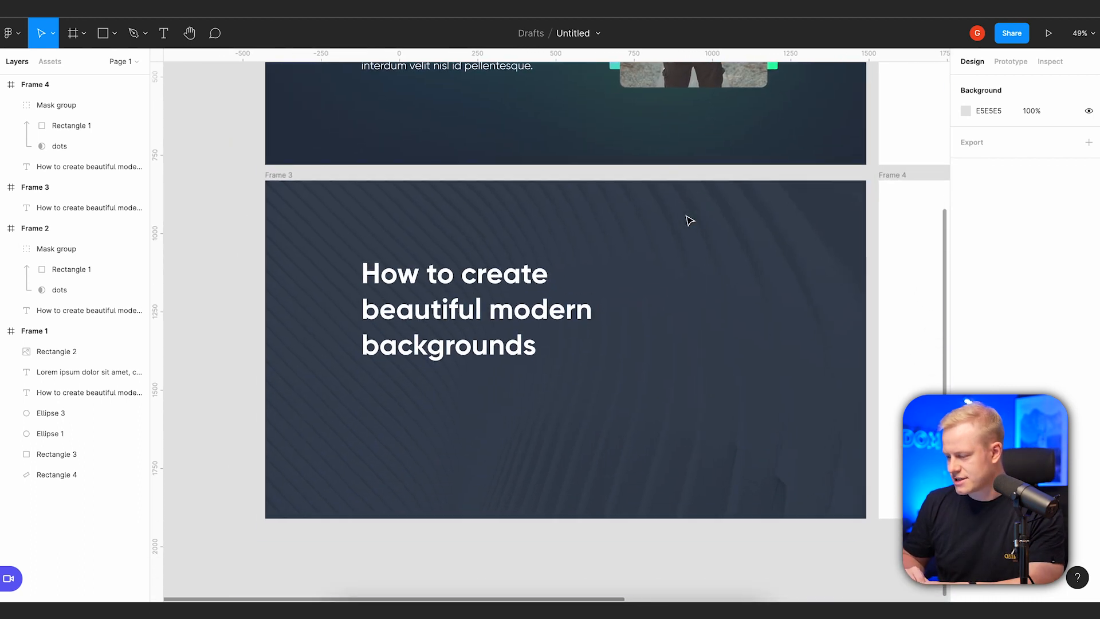
scroll(690, 220, "down", 1)
scroll(690, 220, "right", 1)
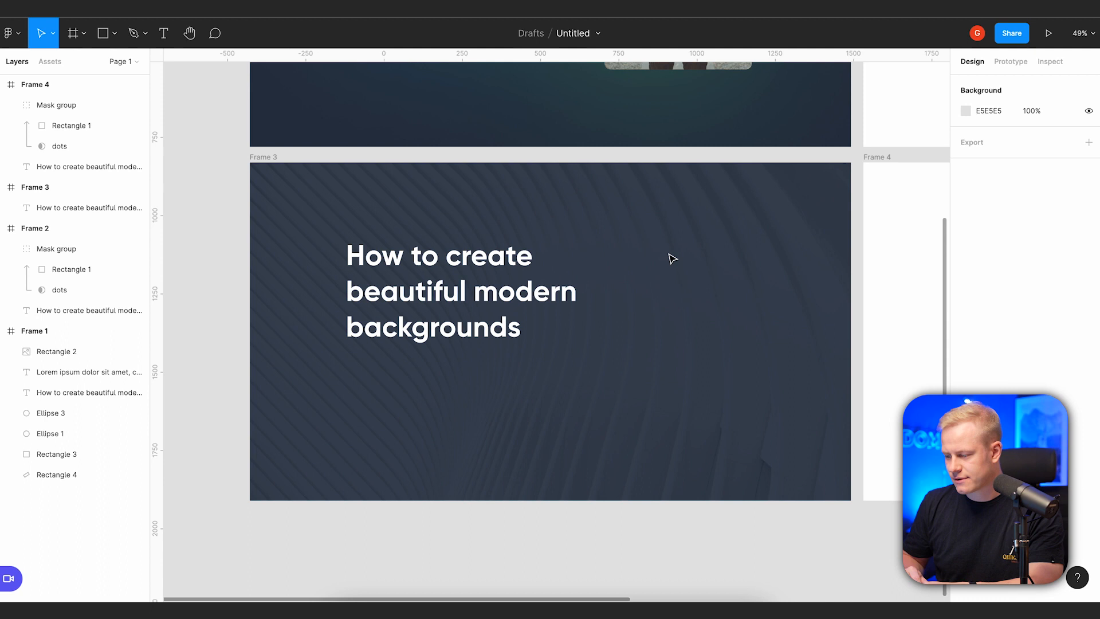
scroll(672, 258, "up", 6)
left_click(586, 371)
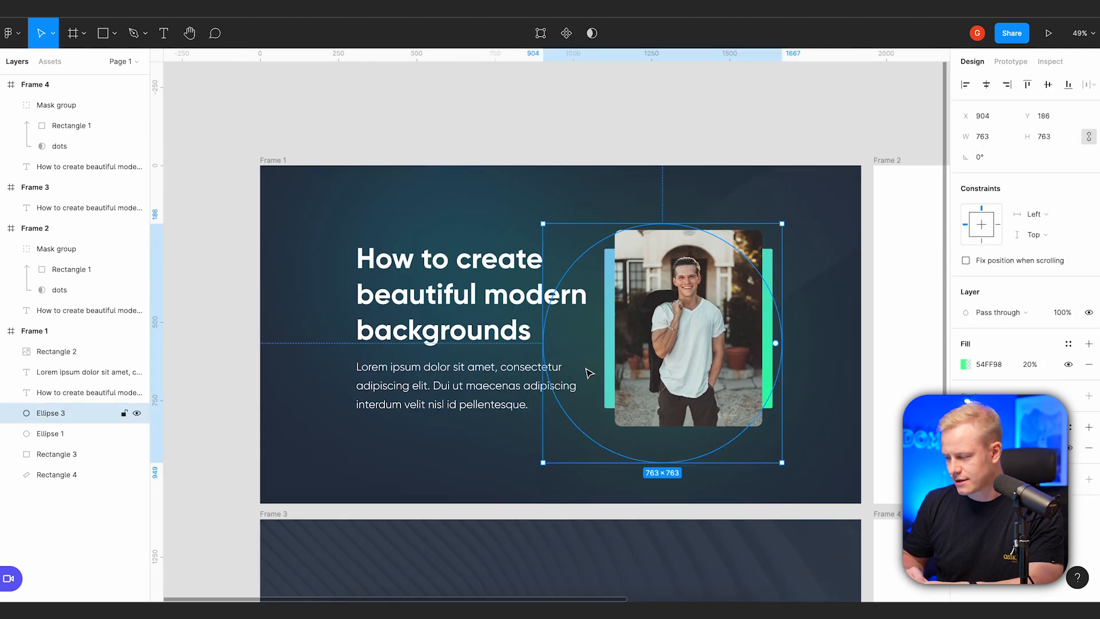
left_click(427, 223, "shift")
scroll(434, 223, "down", 1)
scroll(434, 224, "down", 8)
scroll(432, 223, "up", 3)
scroll(401, 201, "left", 1)
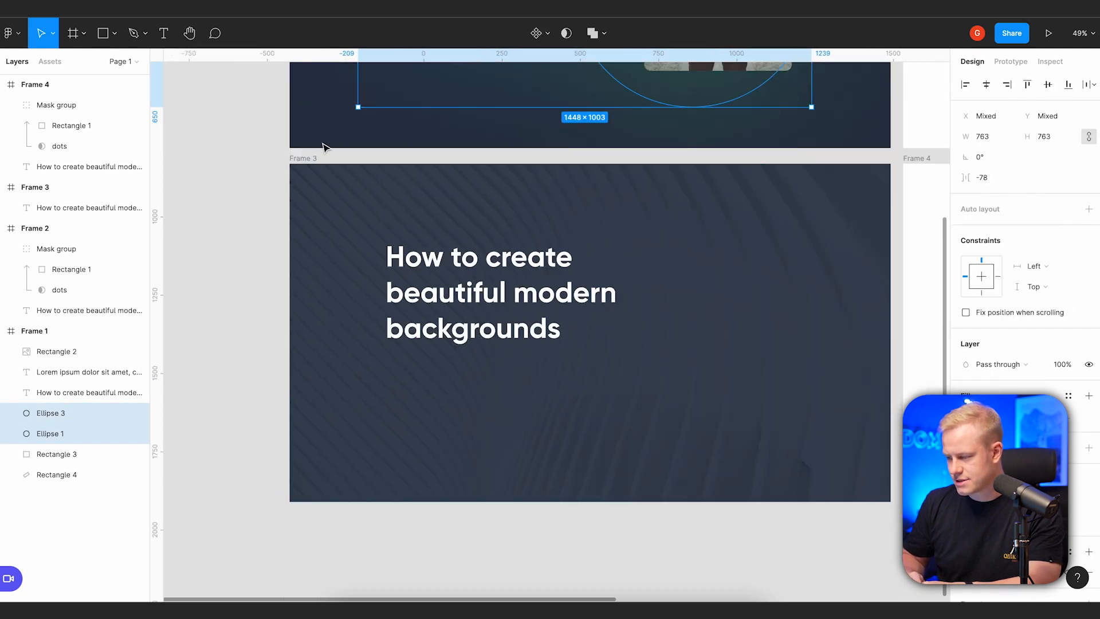
left_click(299, 166)
key("ctrl+v")
left_click_drag(713, 299, 699, 340)
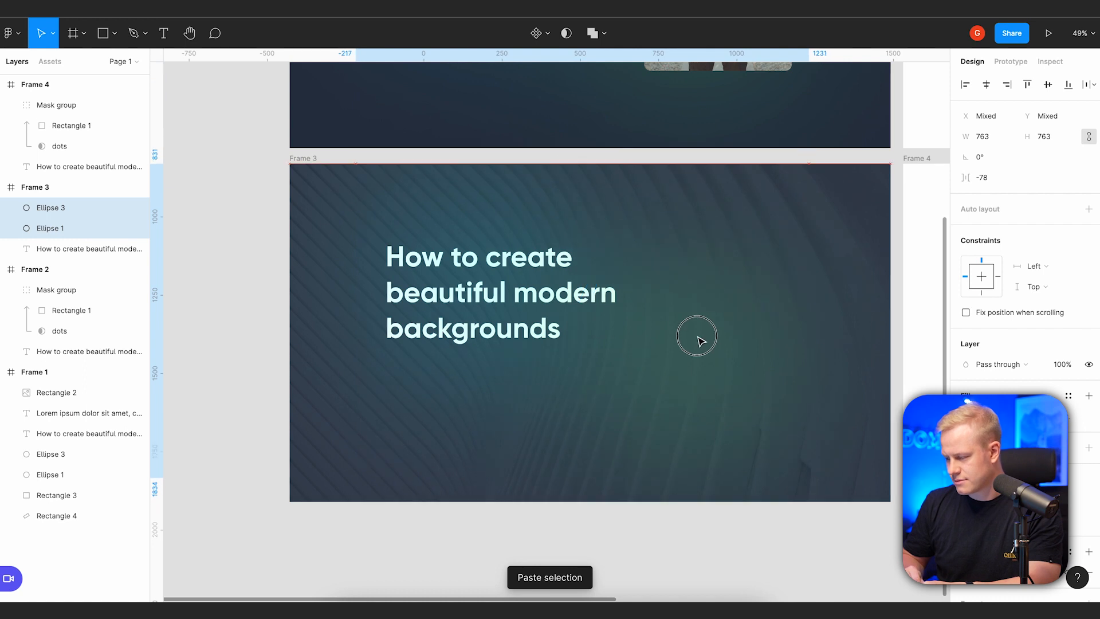
Lower the opacity of Frame 3's image fill to 5% and finally to 3%.
left_click(690, 313)
type("5")
key("Return")
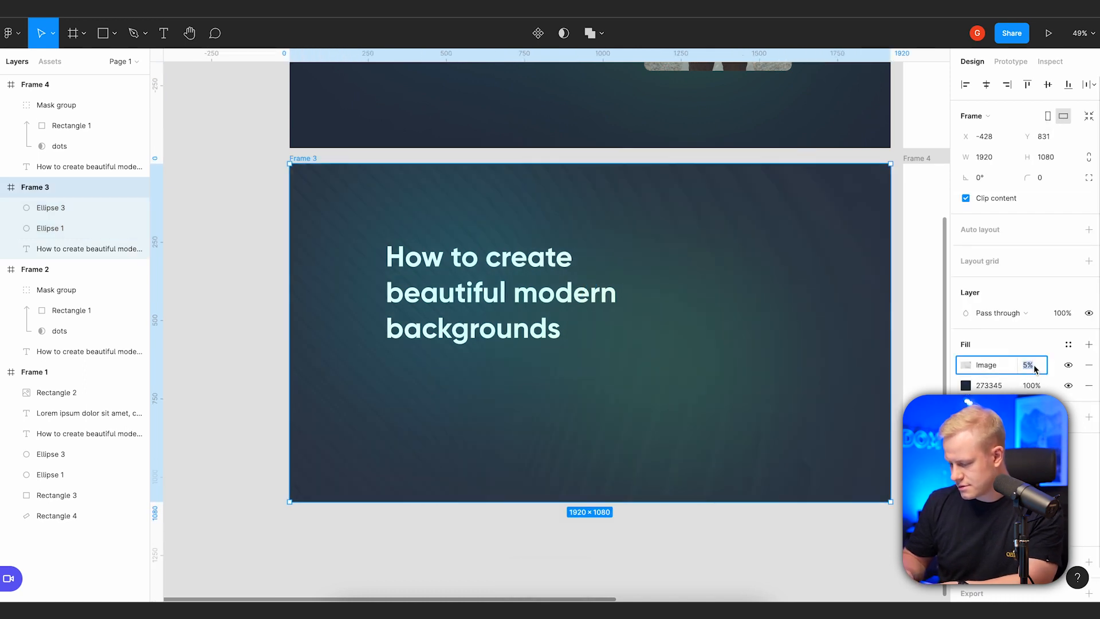
type("3")
key("Return")
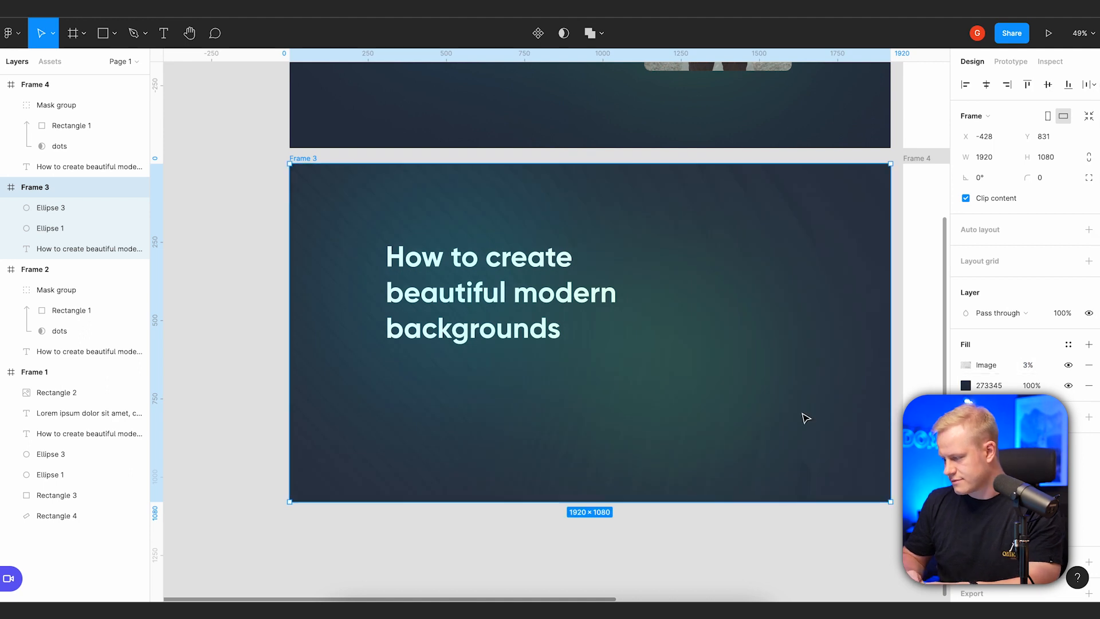
Try the green glow ellipse in Frame 3 with its fill opacity at 10%.
key("Escape")
left_click(750, 380)
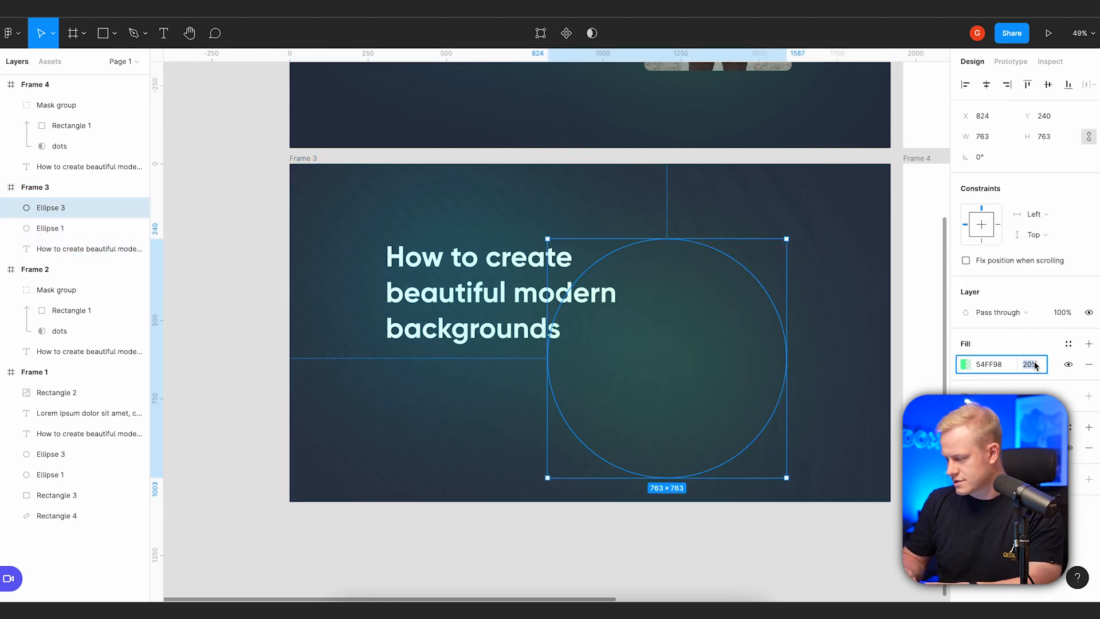
type("10")
key("Return")
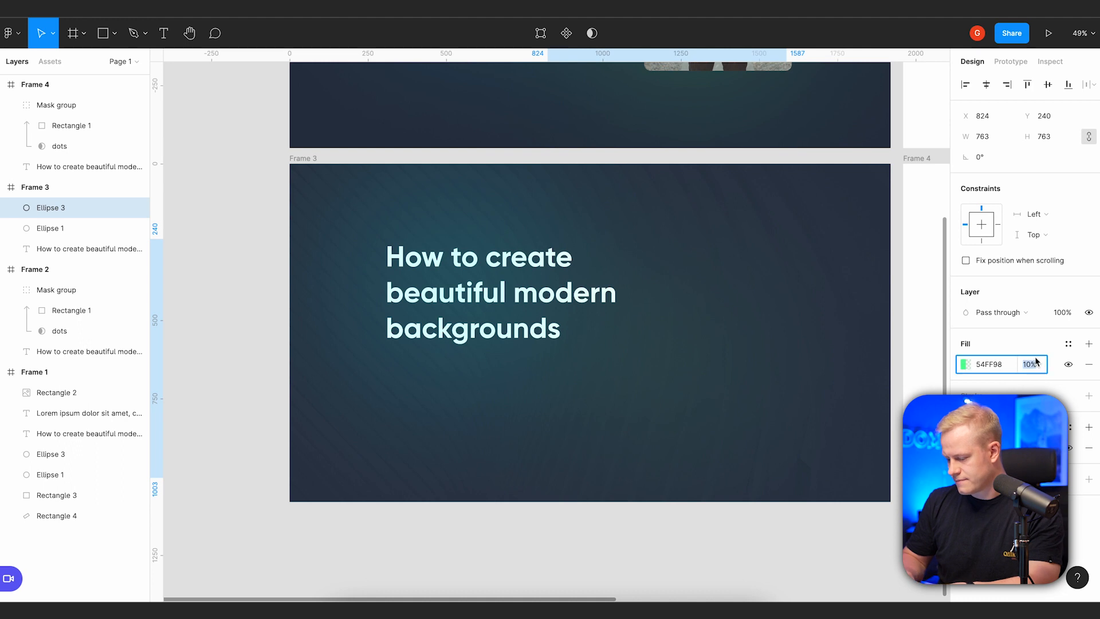
key("Escape")
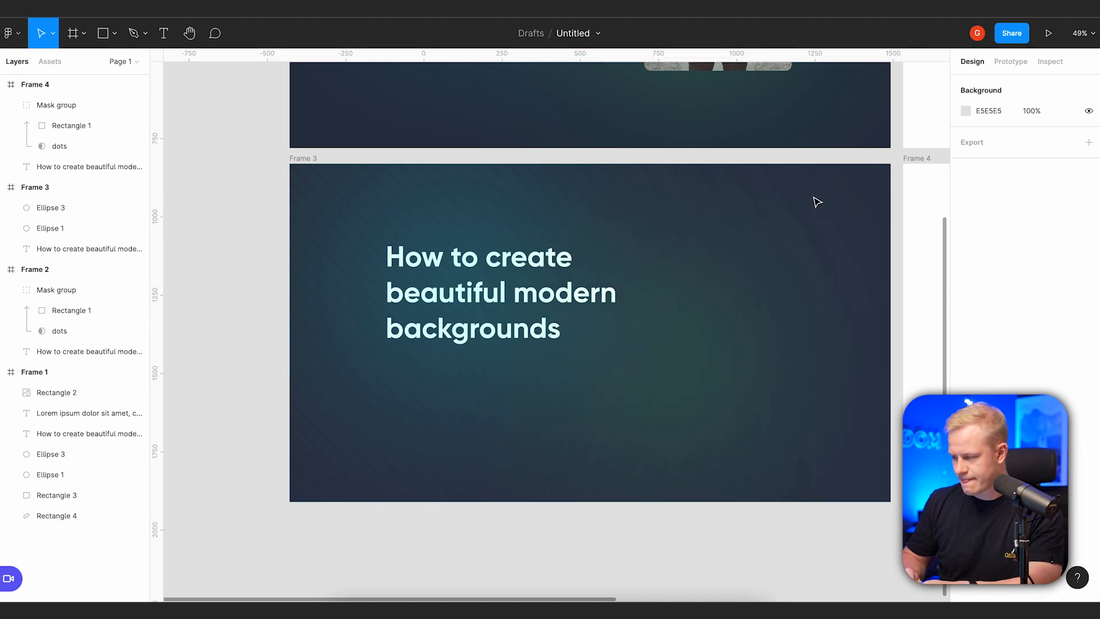
Delete the green glow ellipse from Frame 3.
left_click(482, 221)
left_click(693, 317)
key("Delete")
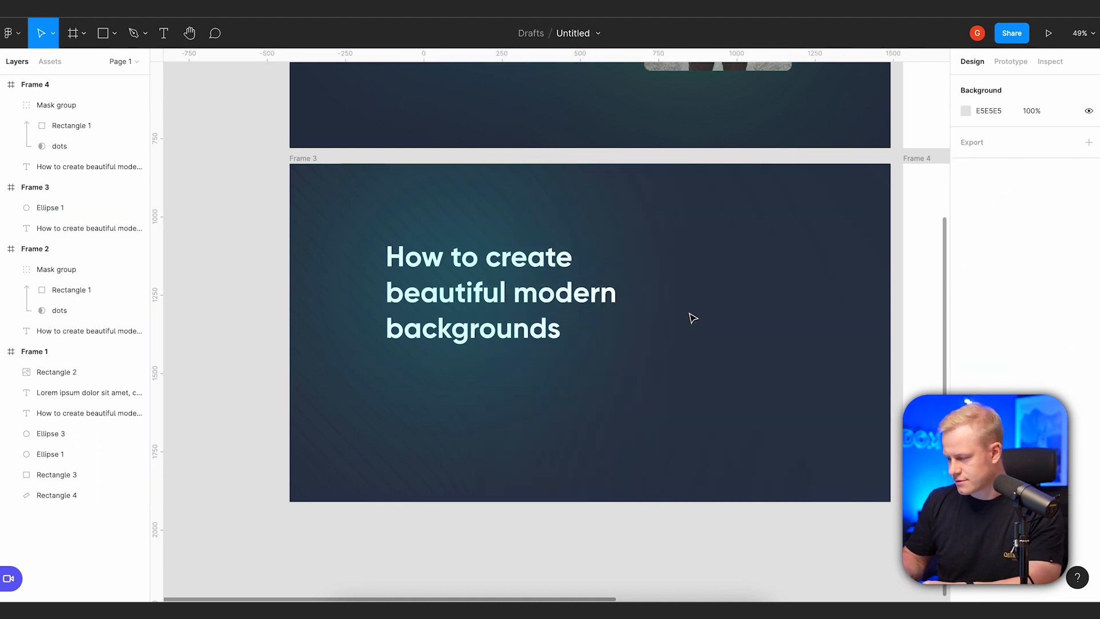
Duplicate the blue glow ellipse in Frame 3 and place the copy in the frame's lower-right corner.
left_click(481, 225)
key("ctrl+c")
key("ctrl+v")
left_click_drag(481, 222, 785, 357)
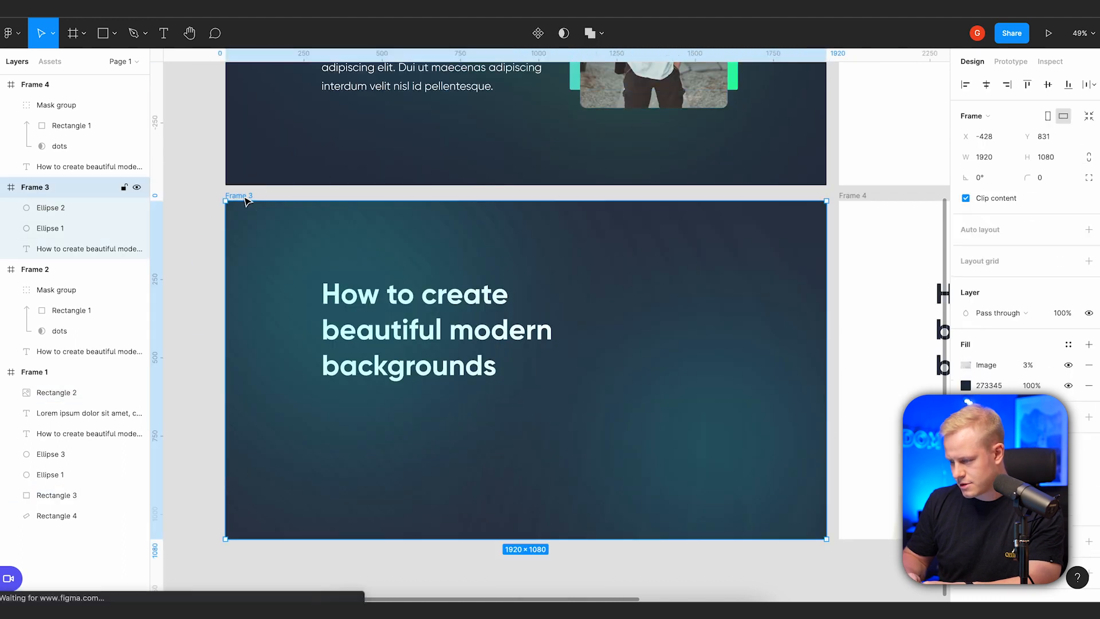
Copy the photo, its gradient backing rectangle and the body text from Frame 1 into Frame 3 and arrange them with the heading.
key("ctrl+v")
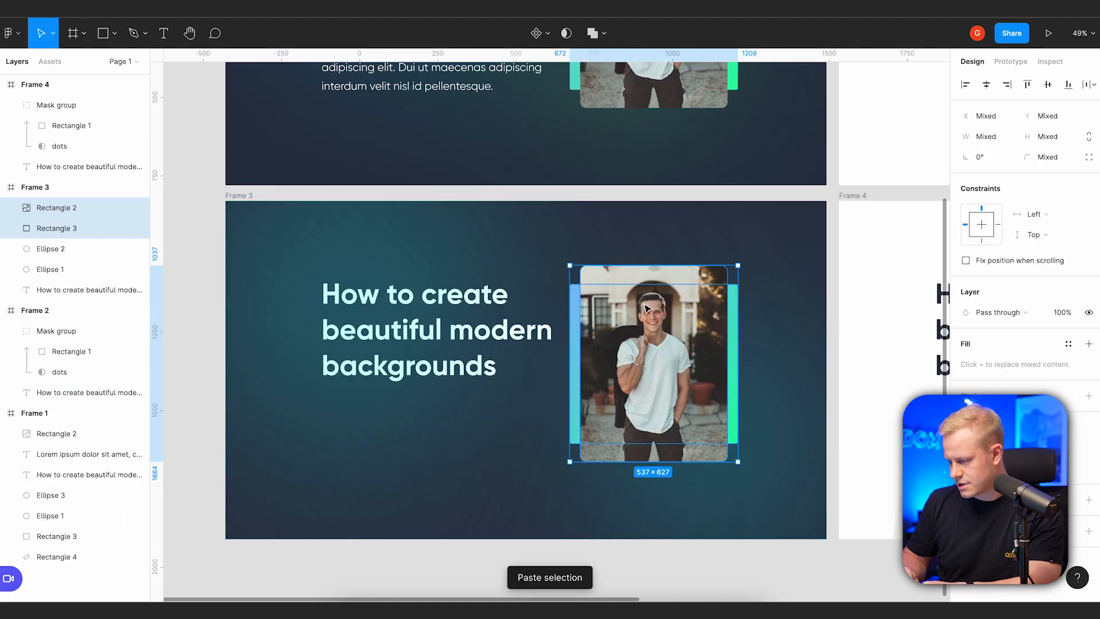
key("ctrl+v")
left_click(441, 328, "shift")
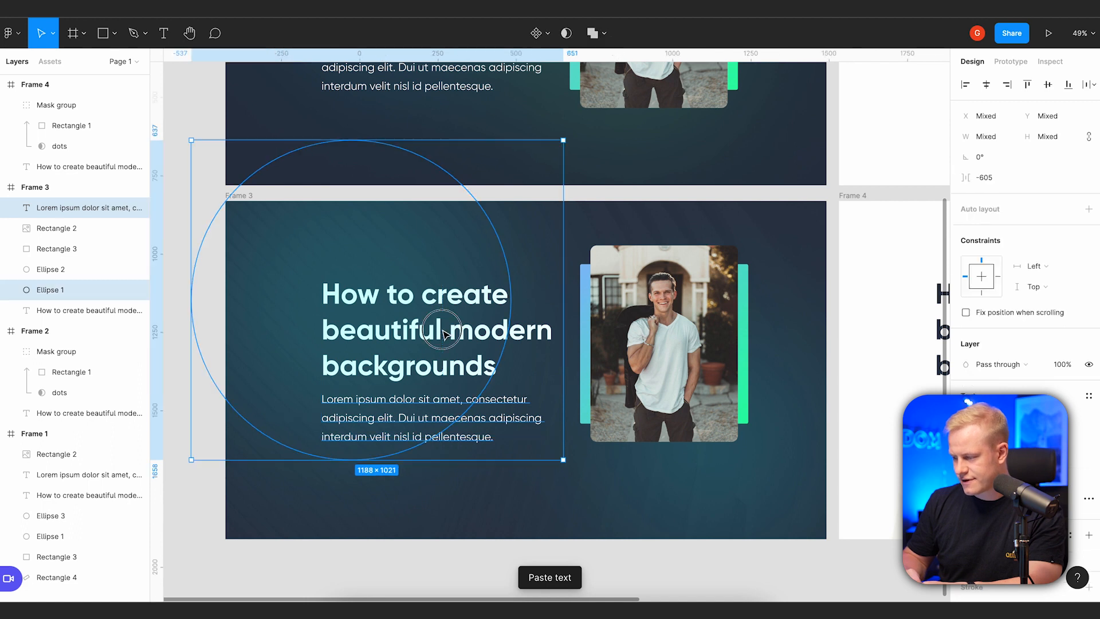
left_click(546, 353)
left_click(509, 429, "shift")
left_click_drag(509, 429, 509, 411)
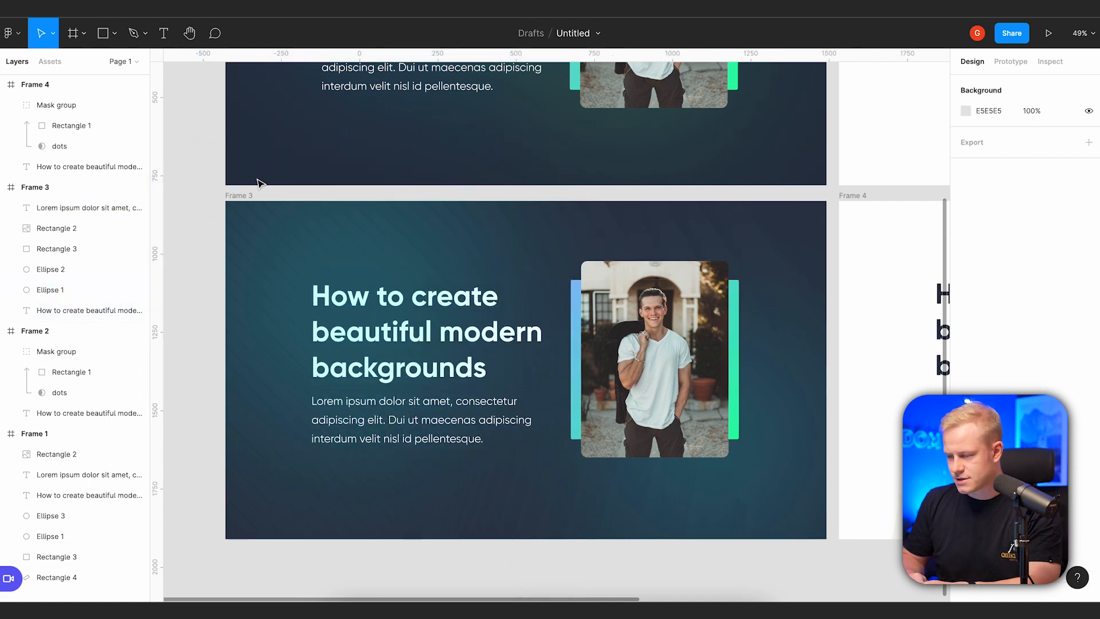
Insert the abstract blue curved-shapes photo from the Pexels plugin's minimal images as an image fill on Frame 3.
left_click(238, 195)
right_click(623, 220)
mouse_move(669, 507)
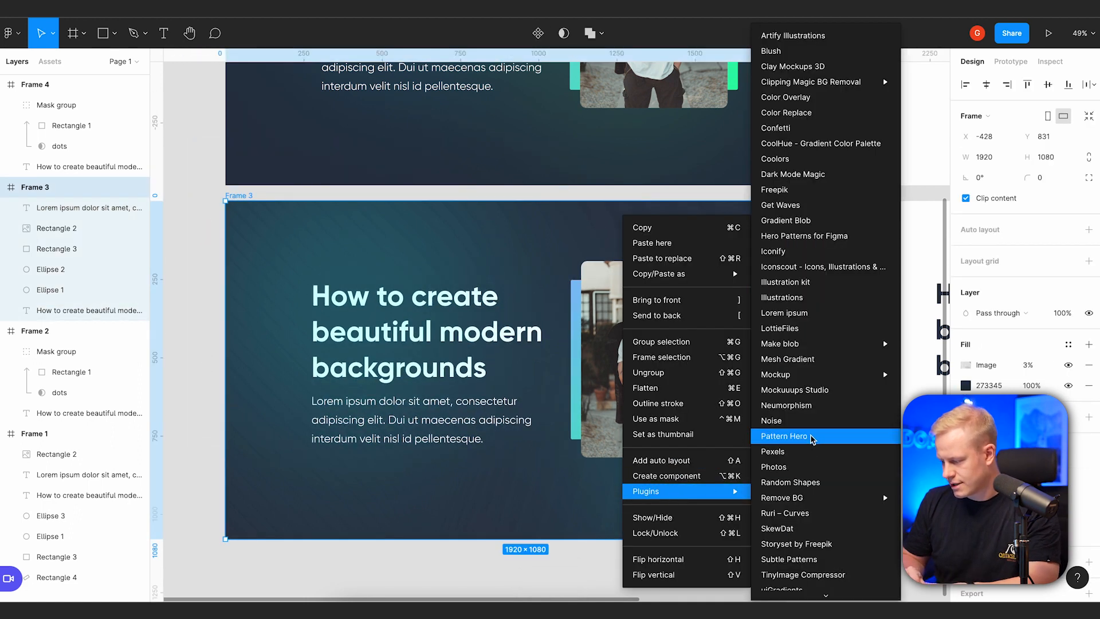
left_click(773, 451)
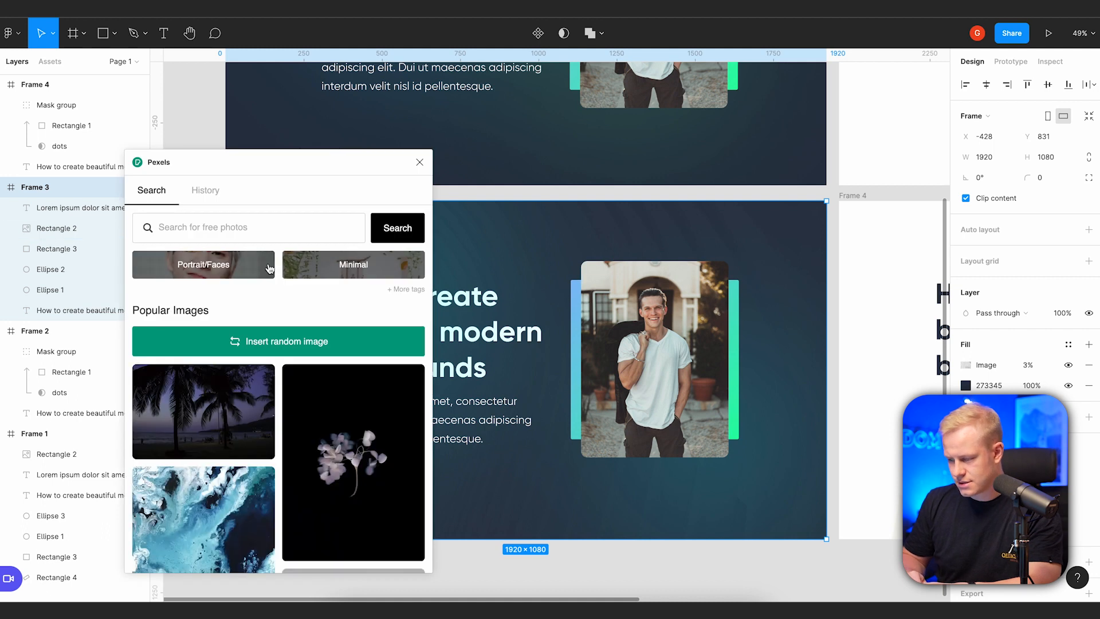
left_click(285, 265)
scroll(259, 372, "down", 2)
scroll(260, 372, "down", 15)
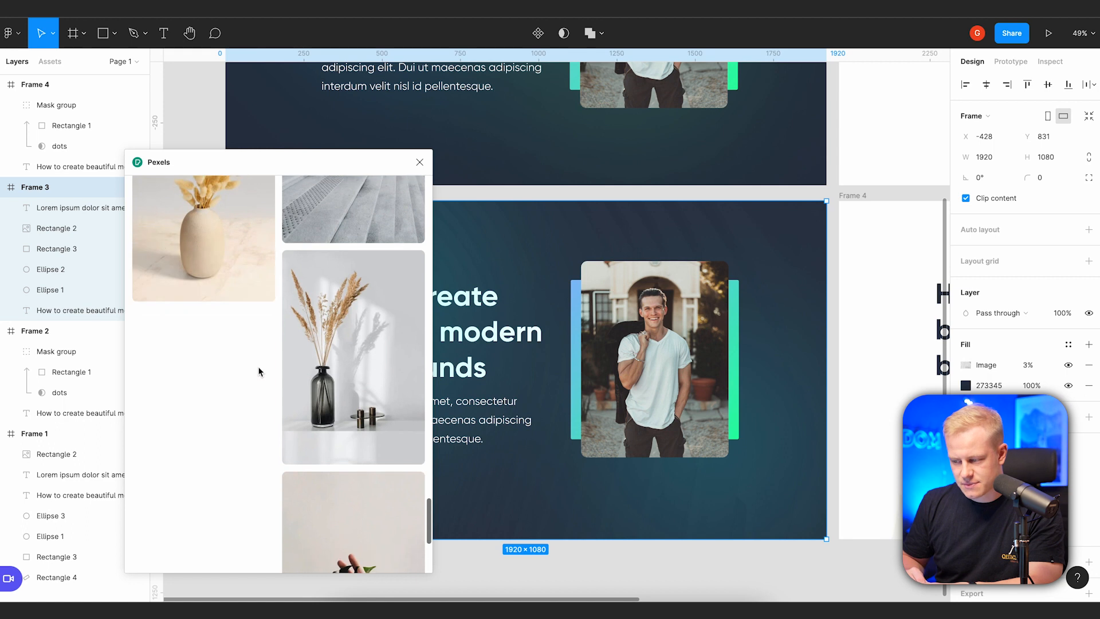
scroll(258, 366, "down", 10)
scroll(275, 286, "down", 10)
left_click(366, 352)
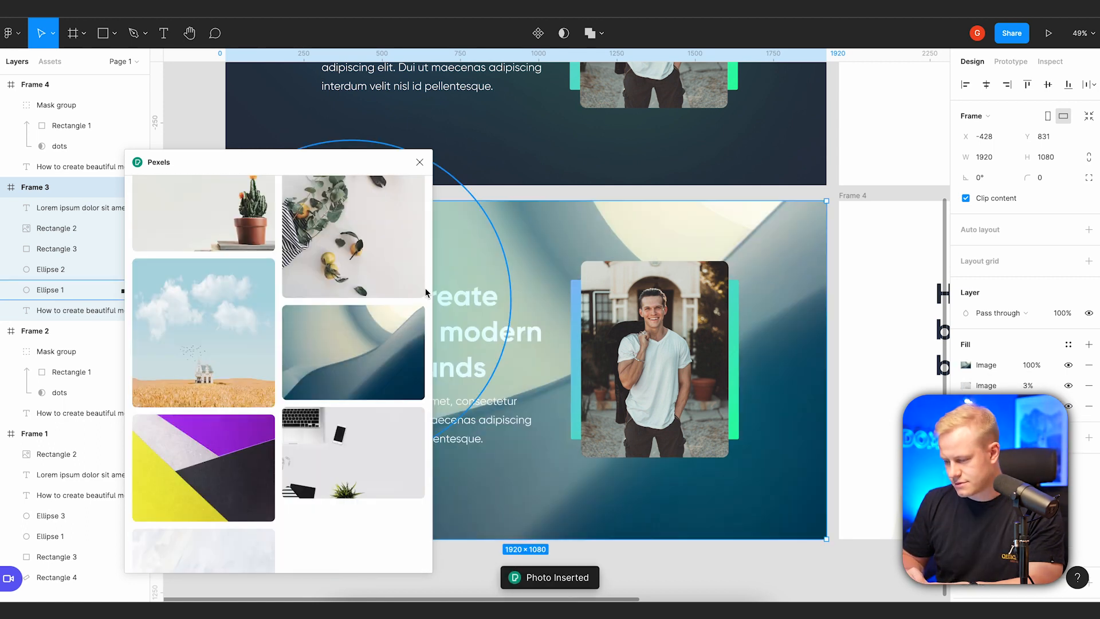
key("Escape")
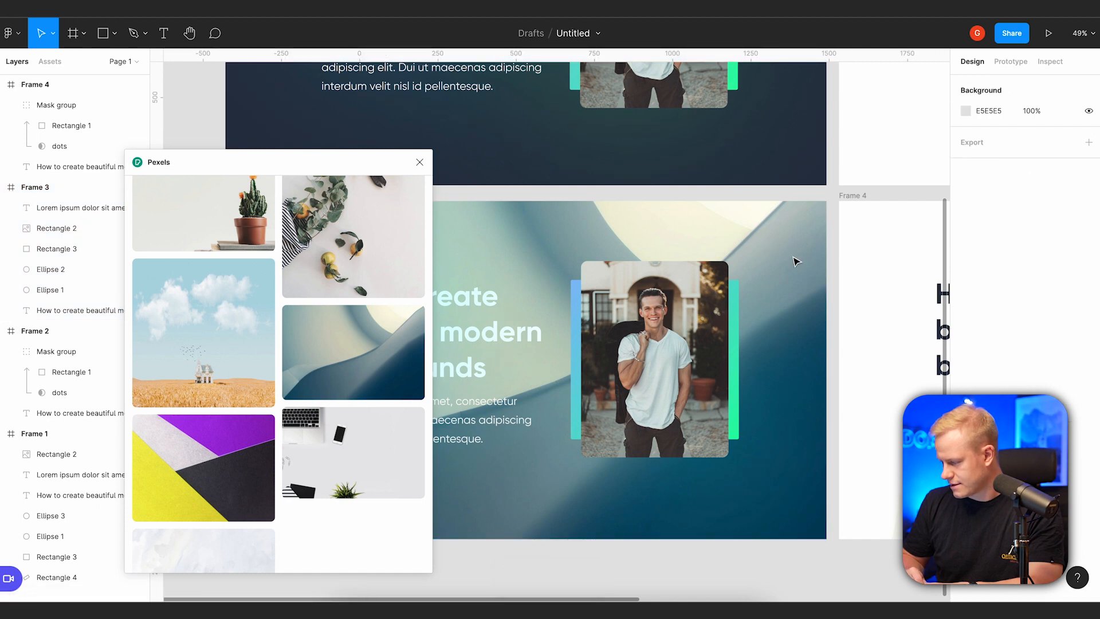
Remove Frame 3's 3% image fill and set the new photo fill's opacity to 10%.
left_click(812, 261)
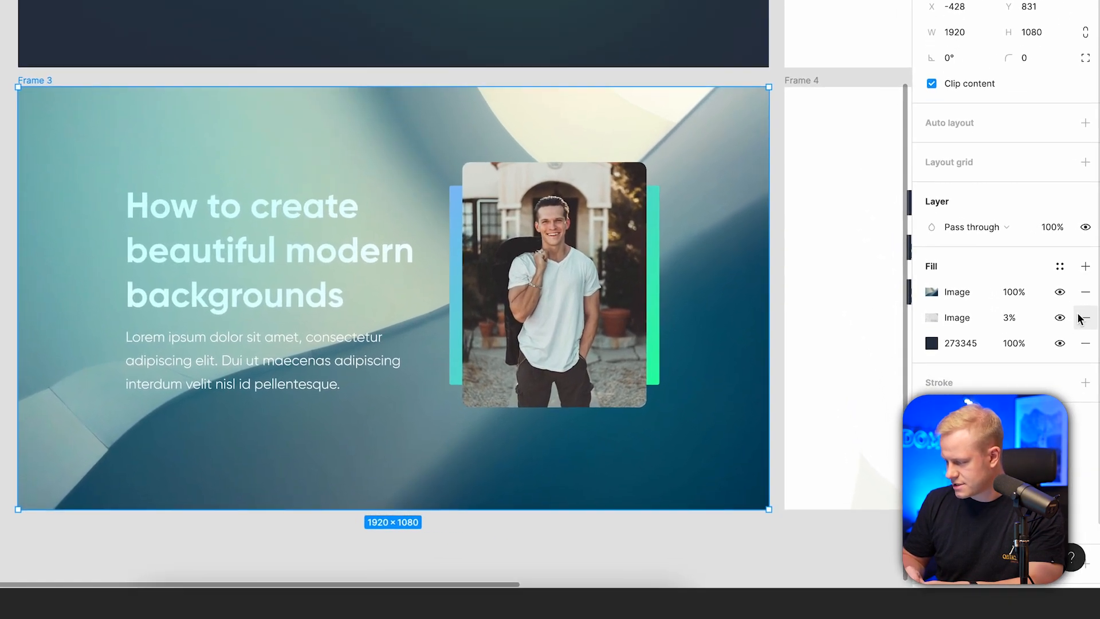
left_click(1082, 318)
left_click(1016, 295)
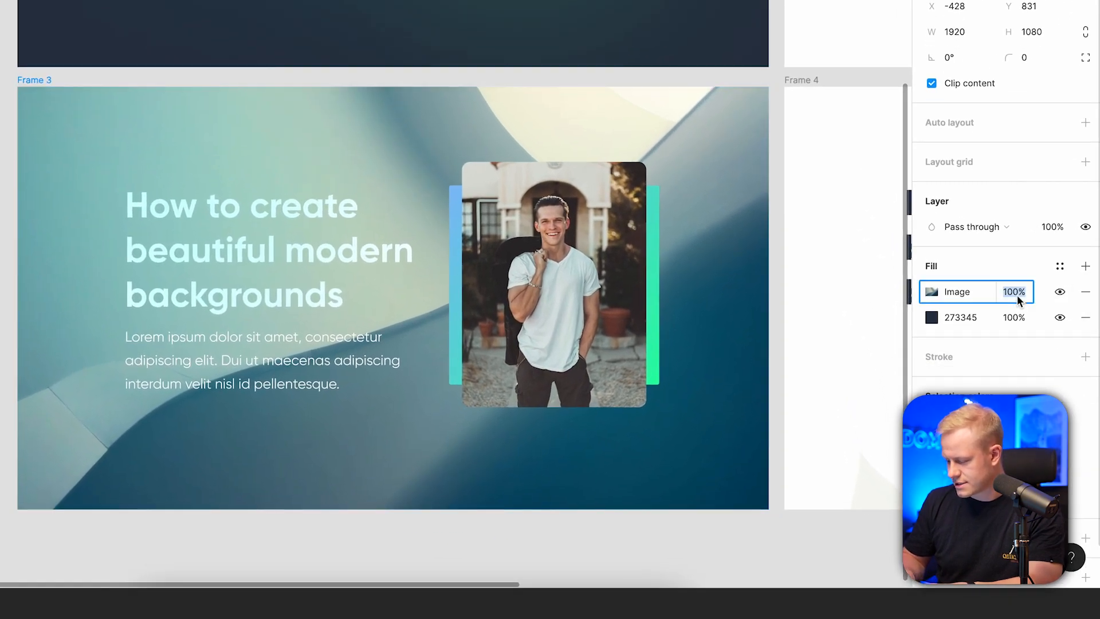
type("10")
key("Return")
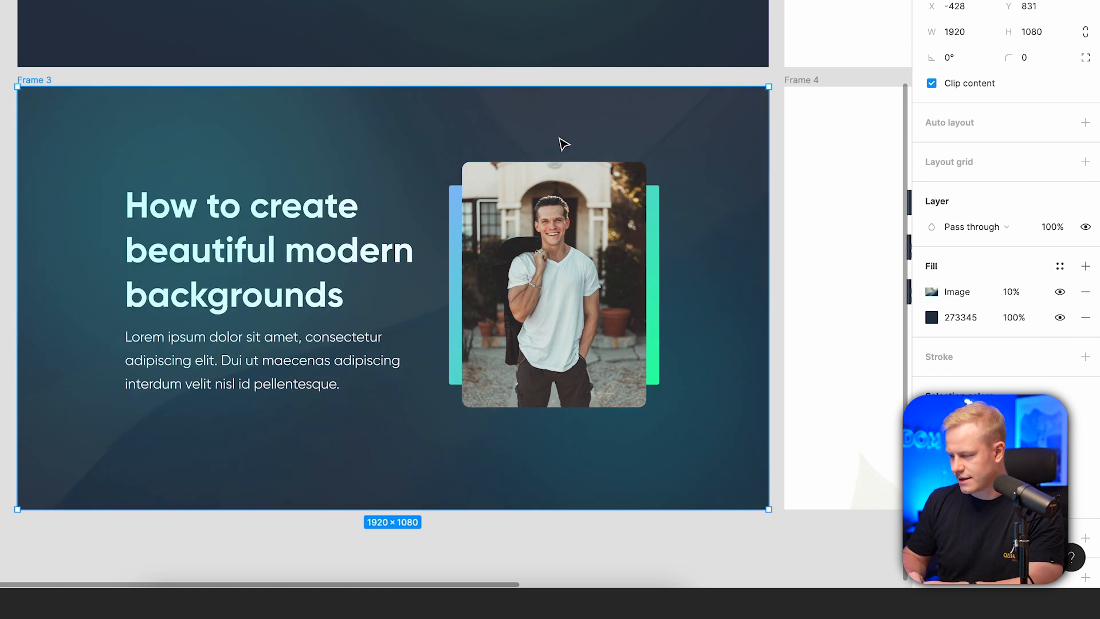
Change Frame 3's solid base fill to a deep, saturated navy blue.
left_click(932, 317)
left_click_drag(850, 319, 891, 195)
left_click_drag(914, 219, 884, 264)
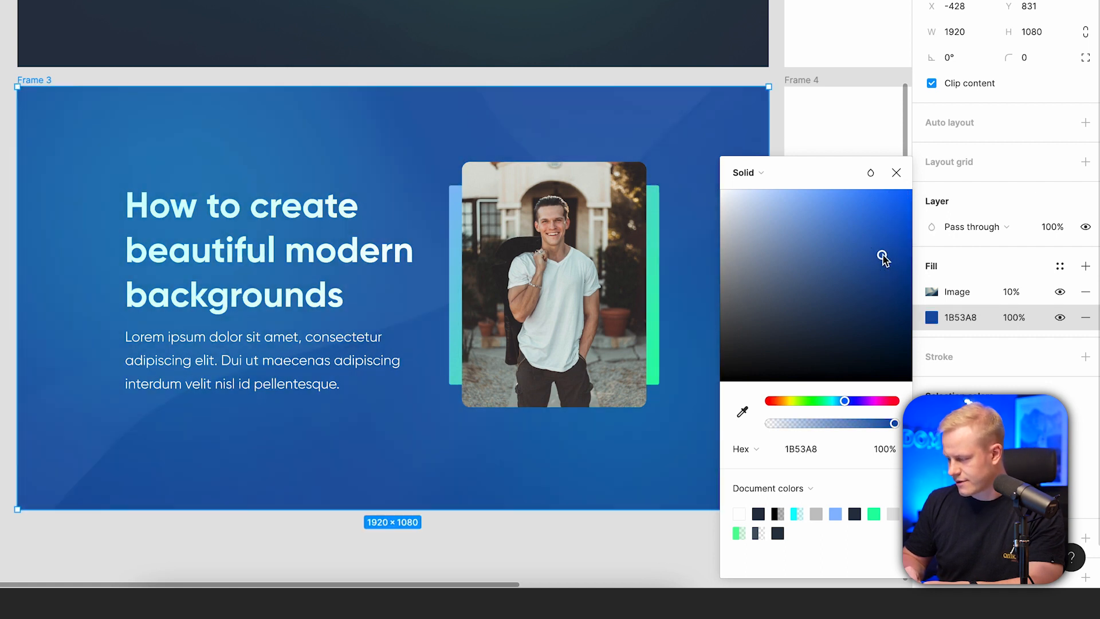
left_click_drag(859, 367, 932, 320)
Recolour the large glow ellipse behind Frame 3's heading to magenta FF00D6 with 53% opacity.
left_click(245, 137)
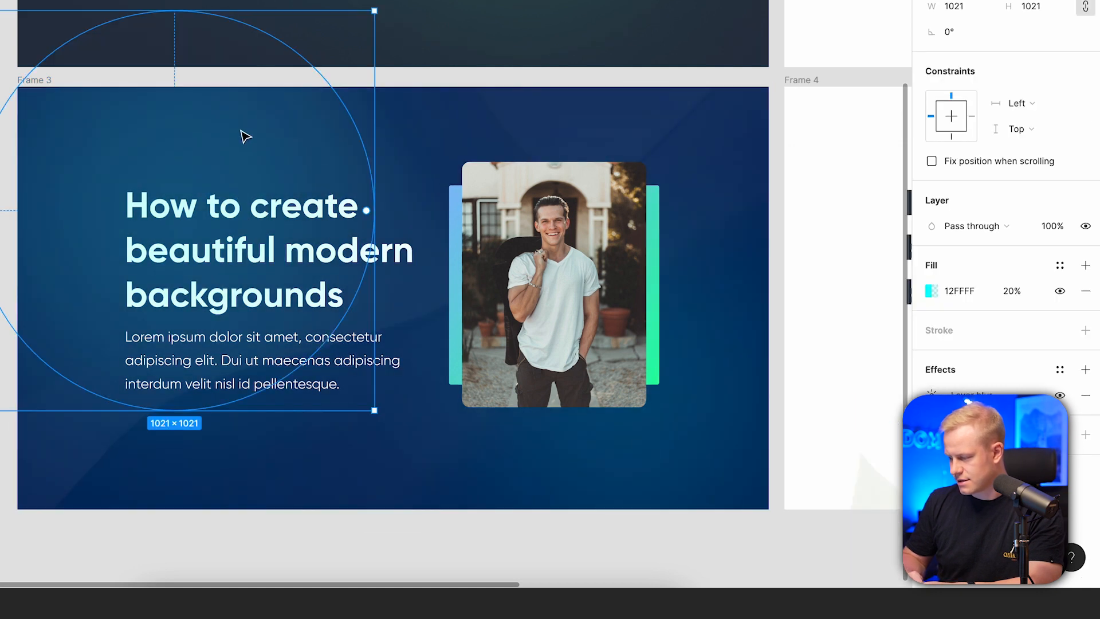
left_click(932, 292)
left_click_drag(833, 401, 890, 401)
left_click_drag(880, 309, 1017, 99)
left_click_drag(797, 430, 837, 427)
Set the fill opacity of Frame 3's lower-right cyan glow to 50% and move the glow up behind the photo.
left_click(631, 446)
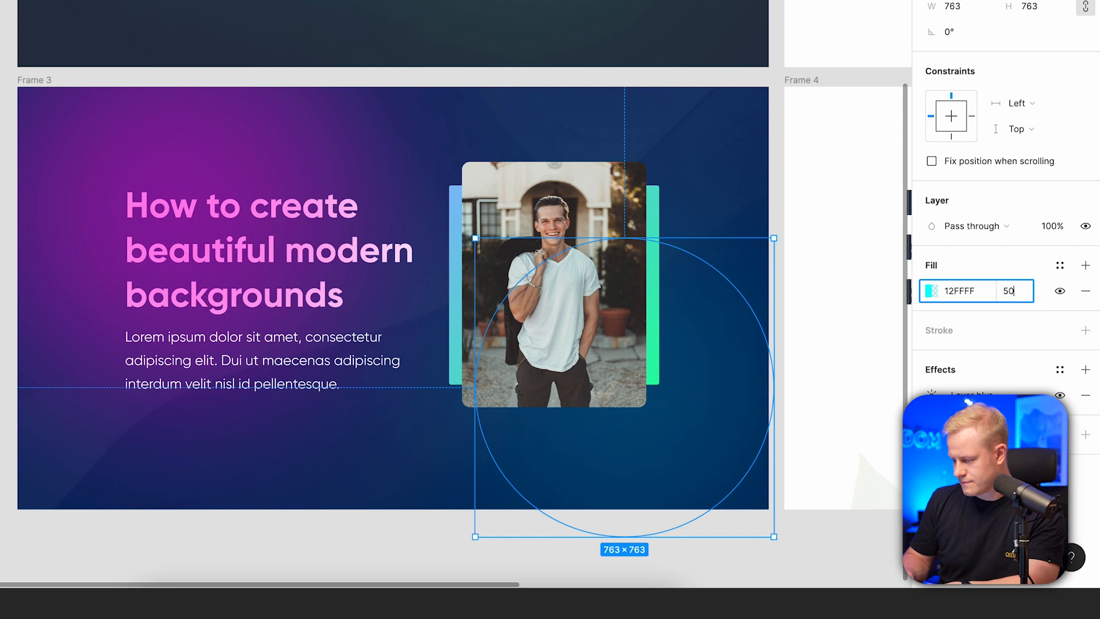
key("Return")
left_click_drag(690, 432, 626, 334)
left_click(813, 281)
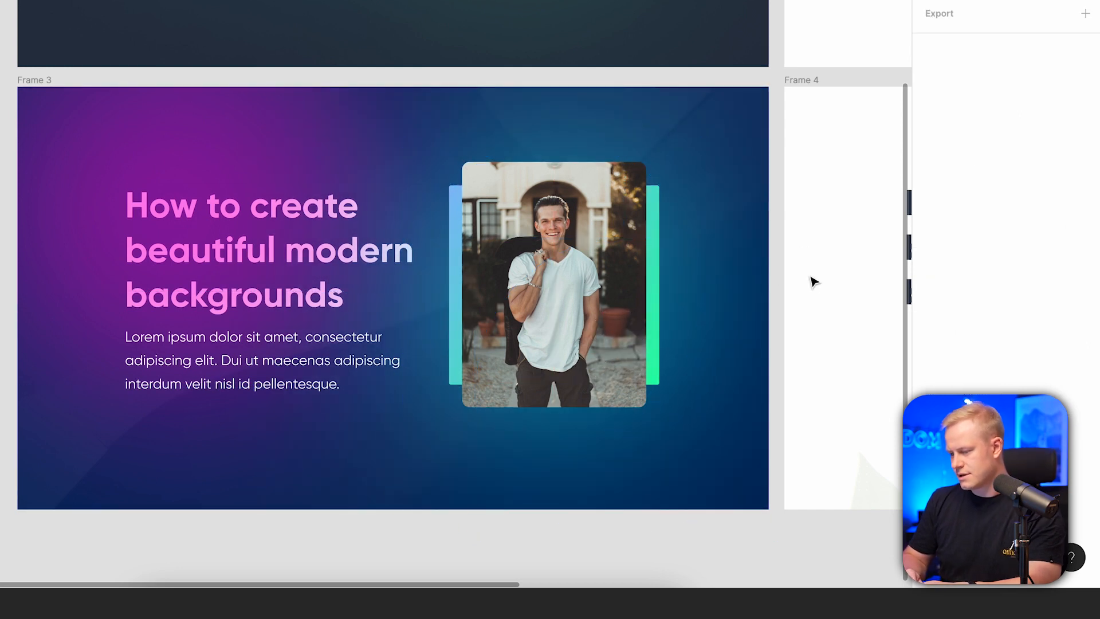
Move the heading above the photo and glow ellipses in Frame 3's layer order.
left_click(209, 181)
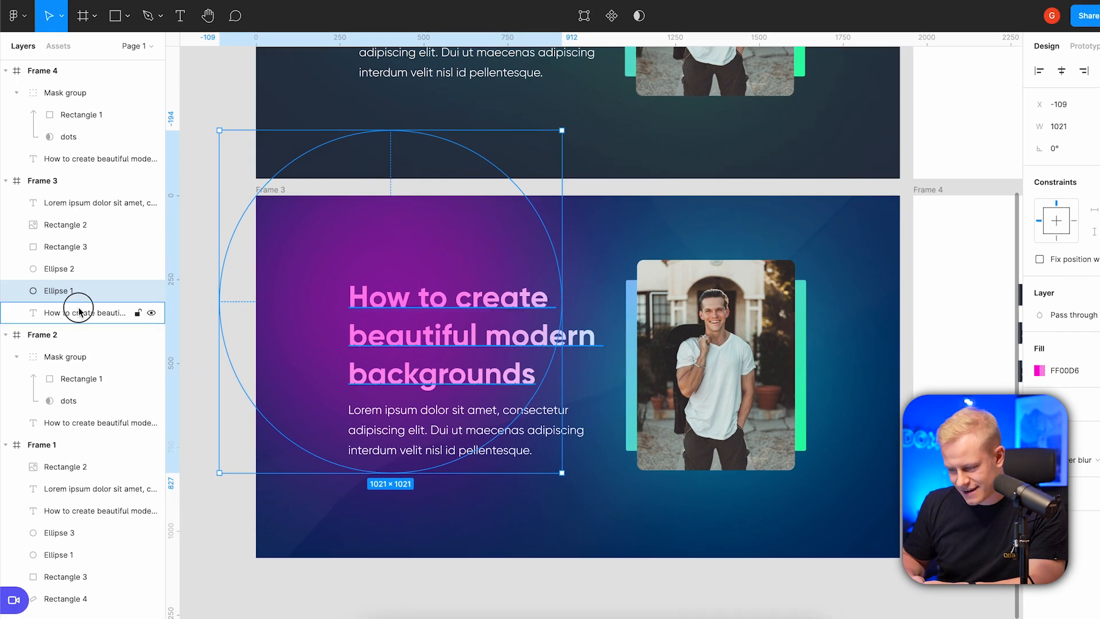
left_click_drag(79, 312, 77, 216)
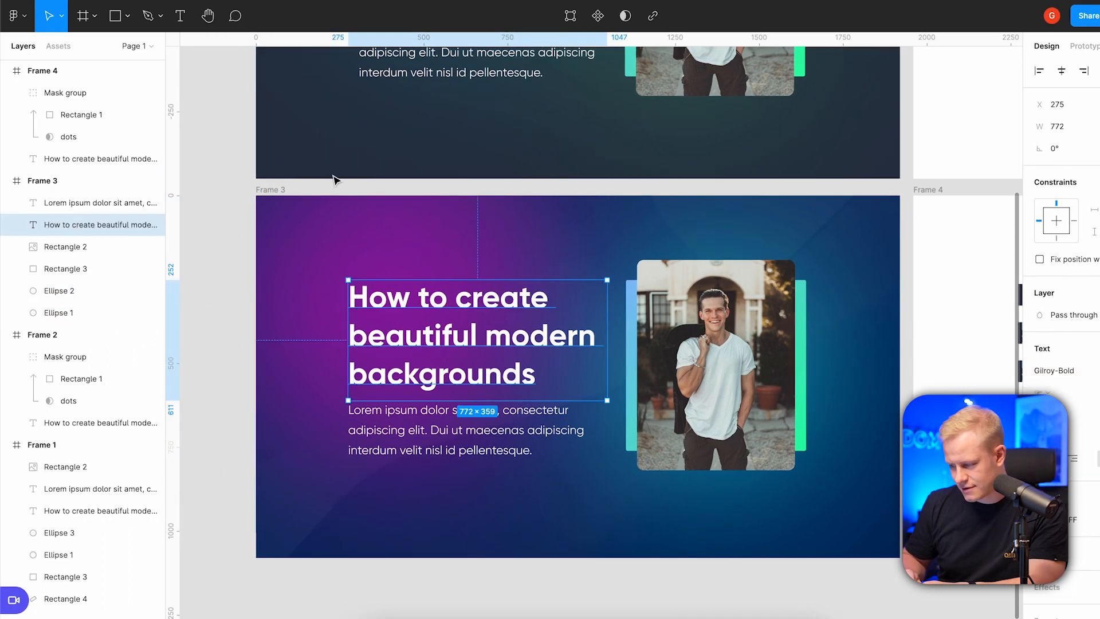
left_click(452, 248)
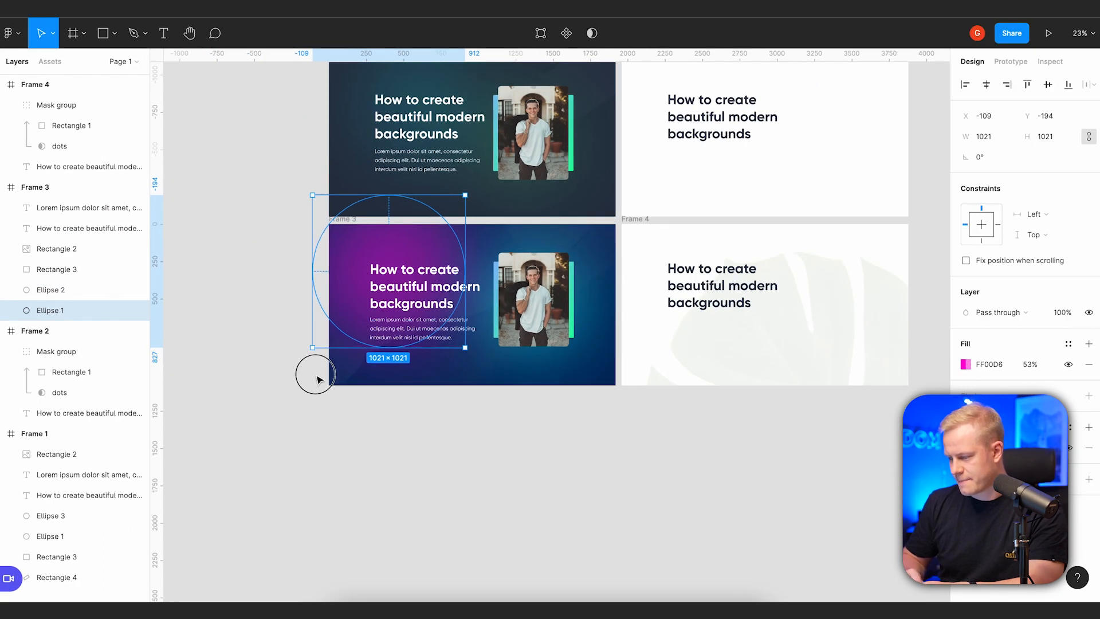
left_click(316, 379)
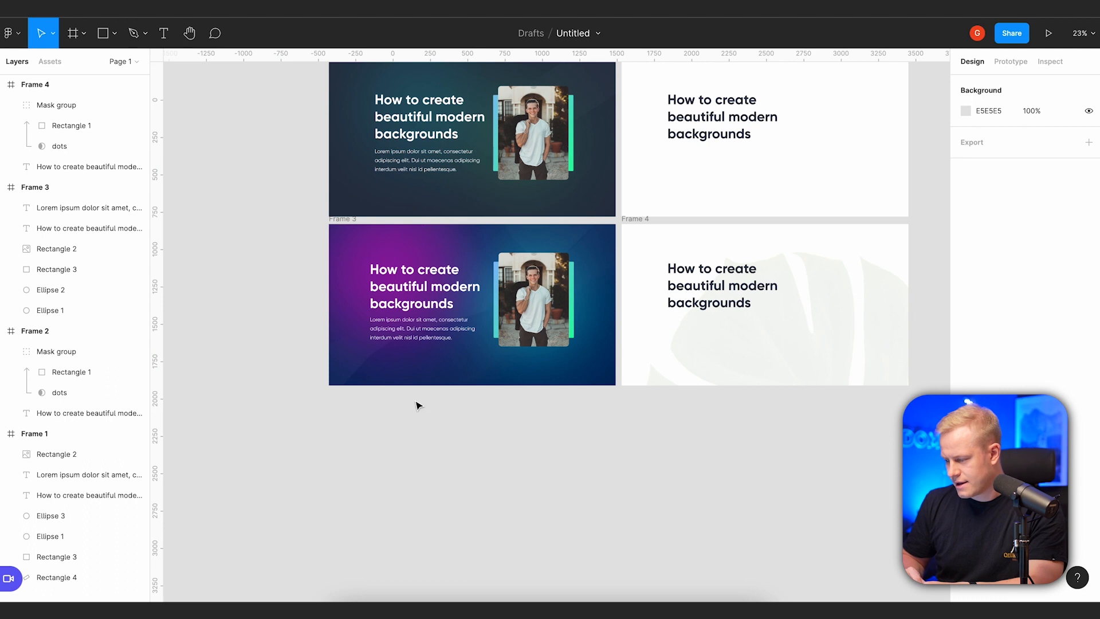
Copy the body text from Frame 1 into Frame 2 and place it beneath the heading.
scroll(417, 405, "up", 3)
scroll(417, 405, "right", 2)
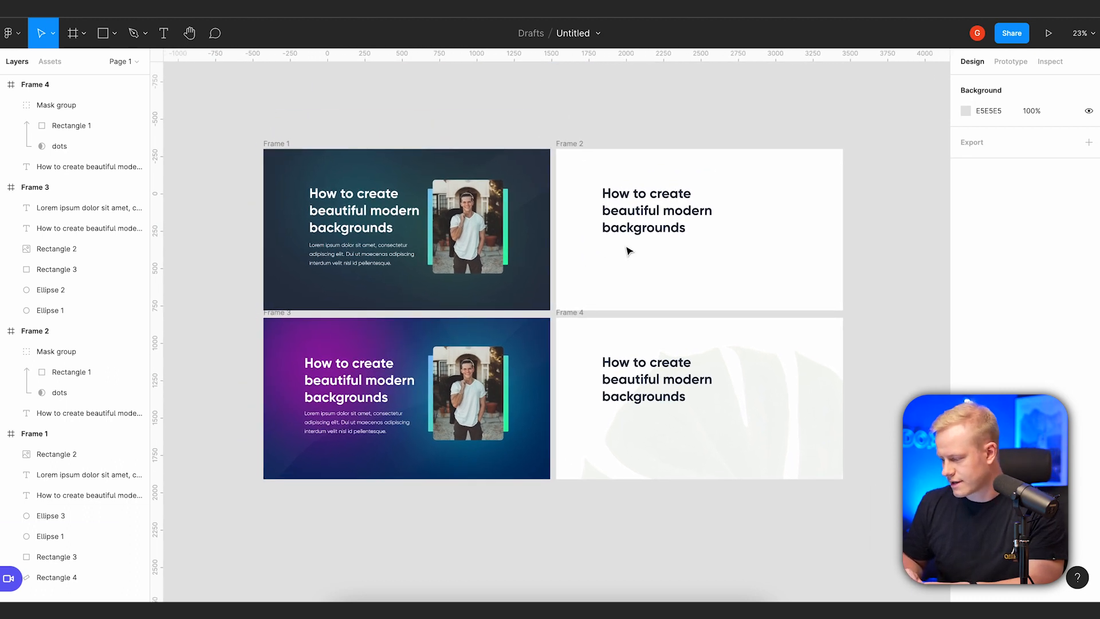
left_click(344, 262)
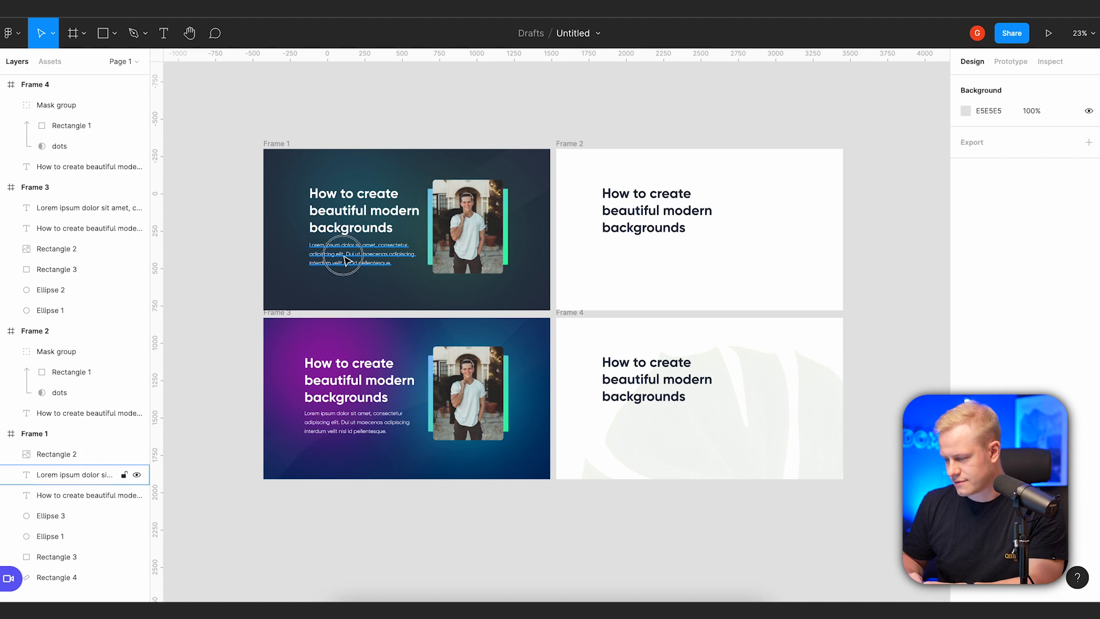
key("super+c")
key("super+v")
left_click_drag(345, 256, 648, 262)
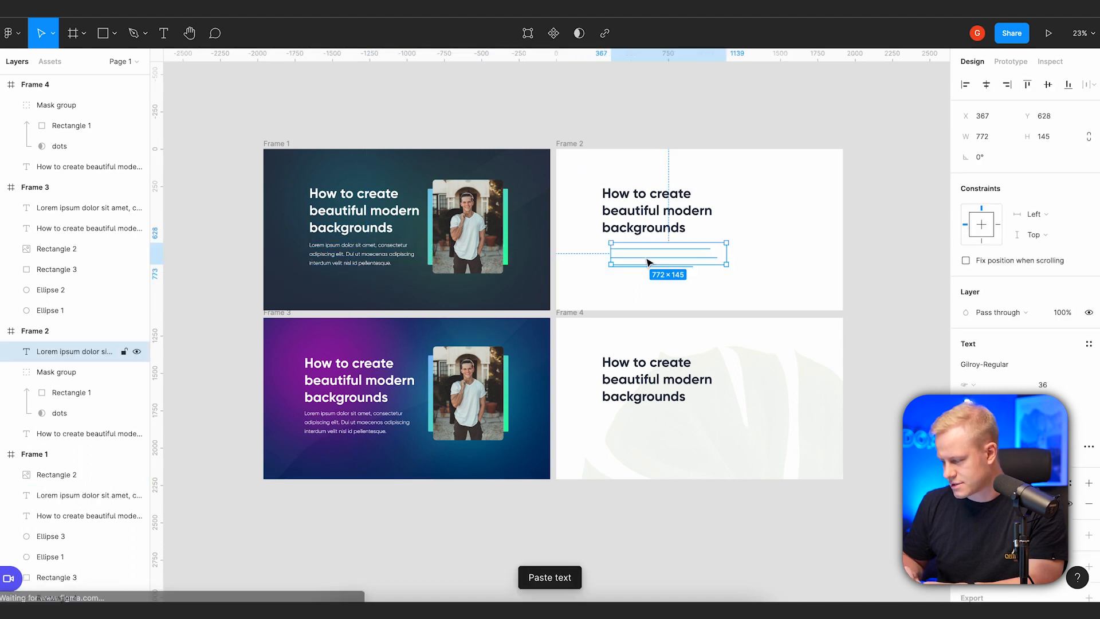
key("Delete")
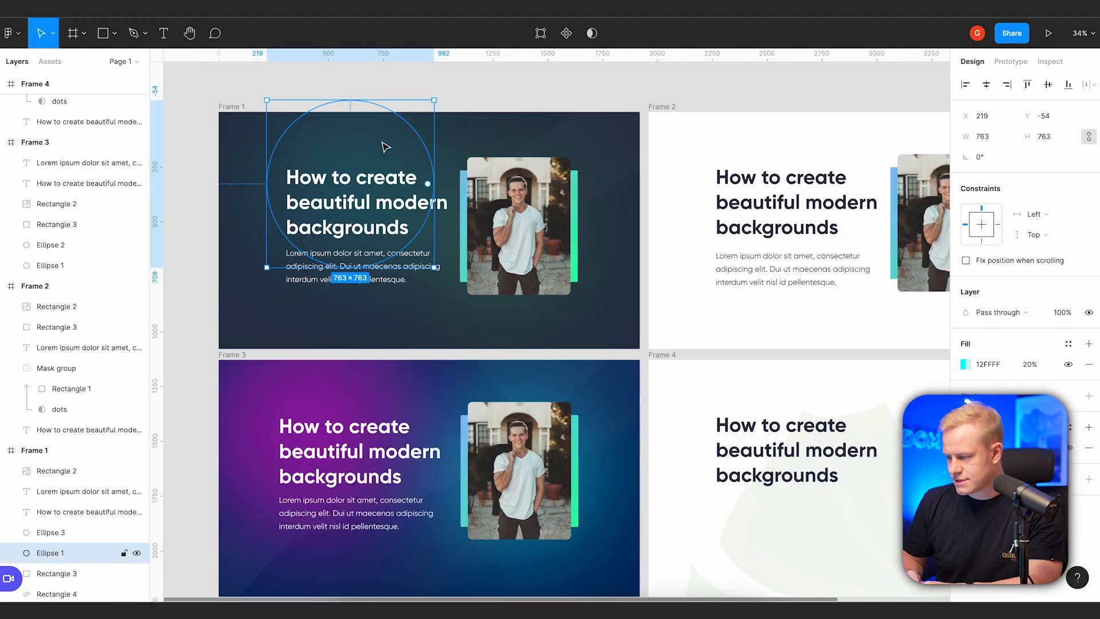
Copy the cyan glow ellipse from Frame 1 behind Frame 2's heading and set its fill opacity to 100%.
key("super+v")
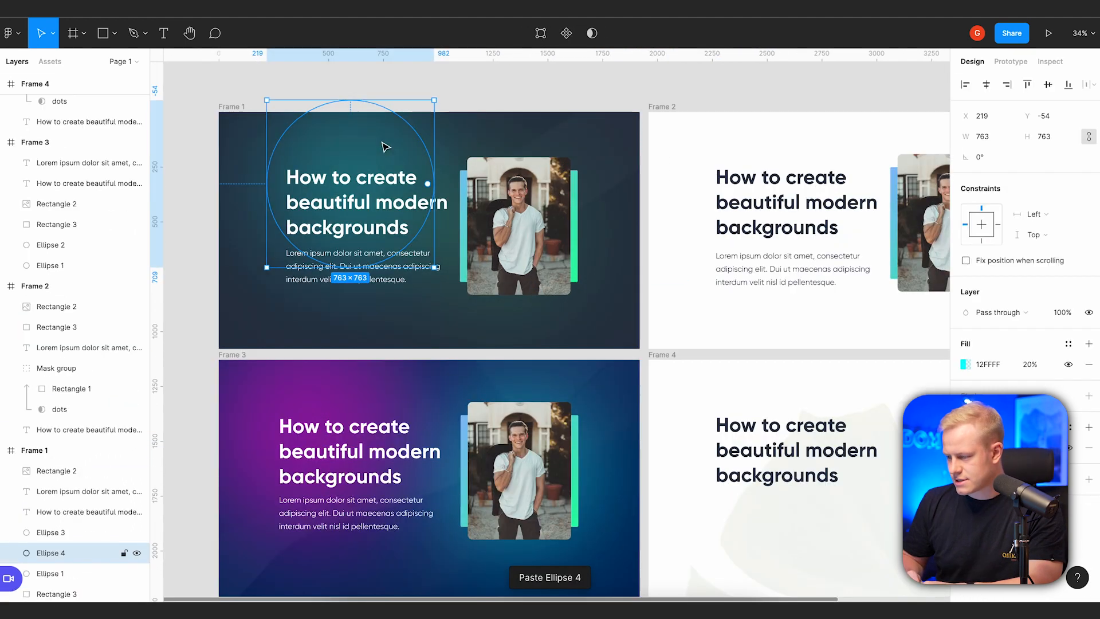
left_click_drag(368, 155, 793, 200)
type("100")
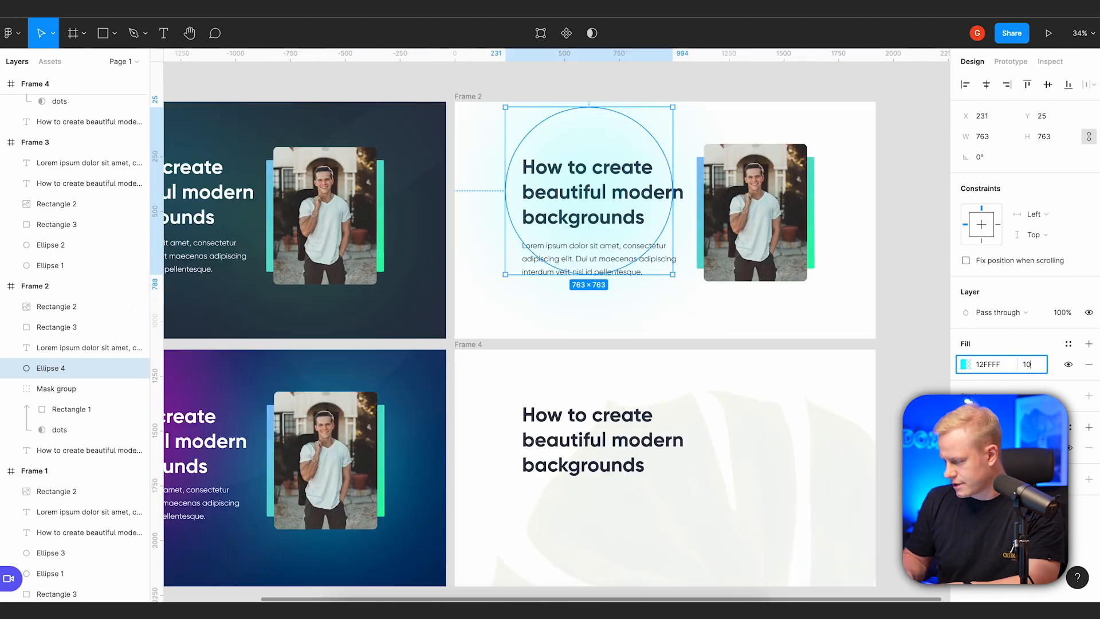
key("Return")
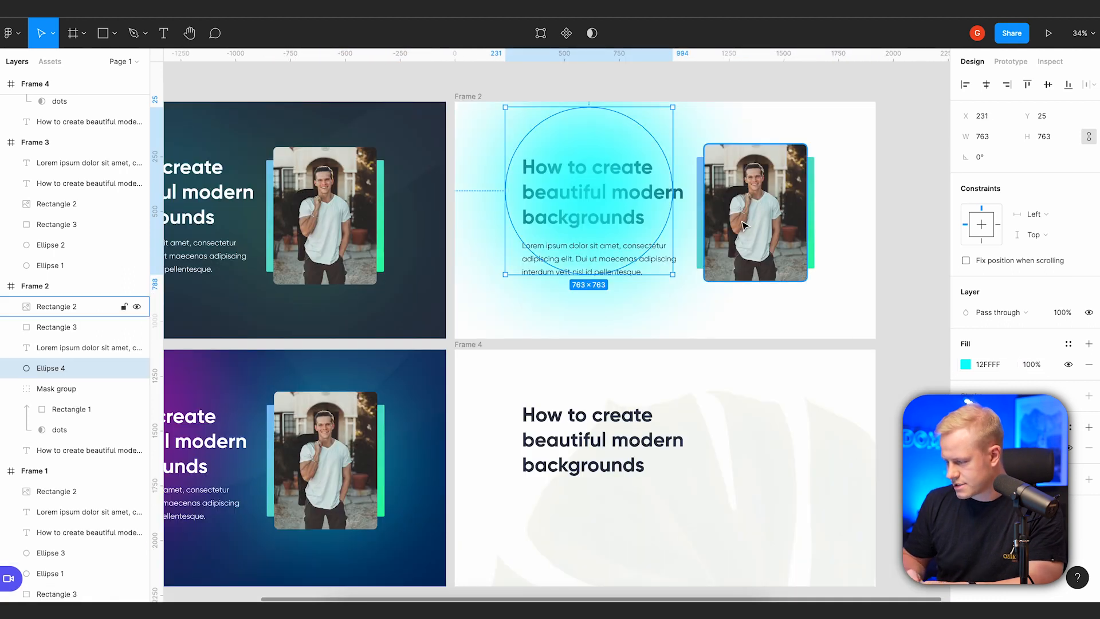
Duplicate Frame 2's cyan glow ellipse and place the copy behind the photo toward the frame's lower-right corner.
key("super+v")
mouse_move(675, 179)
left_mouse_down()
mouse_move(722, 212)
mouse_move(686, 216)
mouse_move(680, 195)
left_mouse_up()
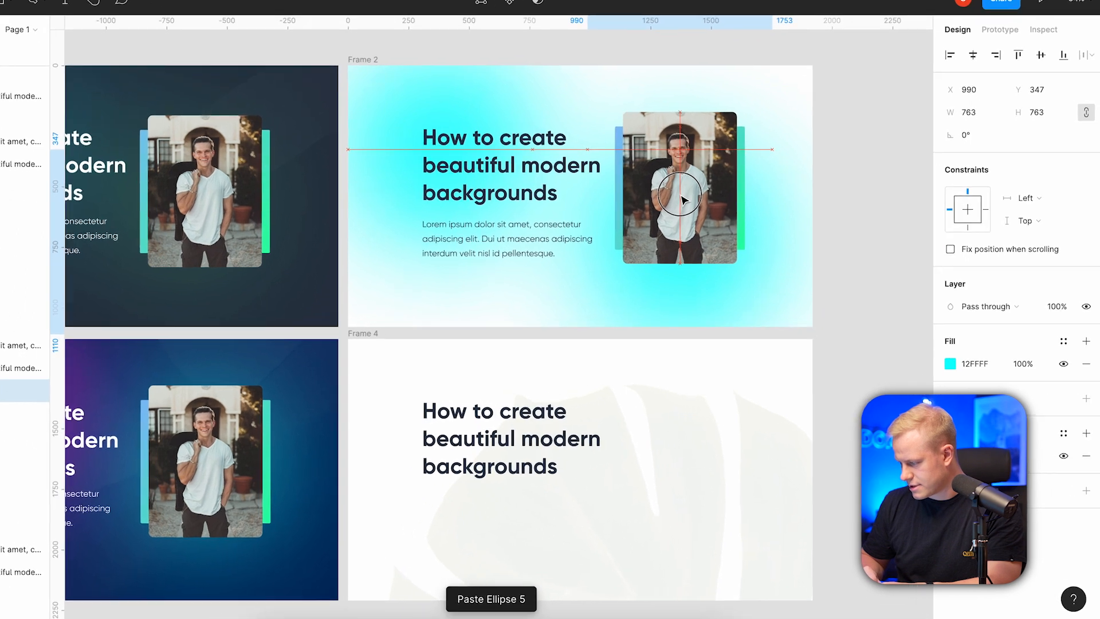
left_click_drag(727, 306, 734, 305)
Recolour both glow ellipses in Frame 2 to light blue B0D9FF.
left_click(356, 74, "shift")
left_click(925, 428)
left_click_drag(849, 266, 839, 316)
mouse_move(821, 474)
left_mouse_down()
mouse_move(844, 475)
mouse_move(825, 474)
left_mouse_up()
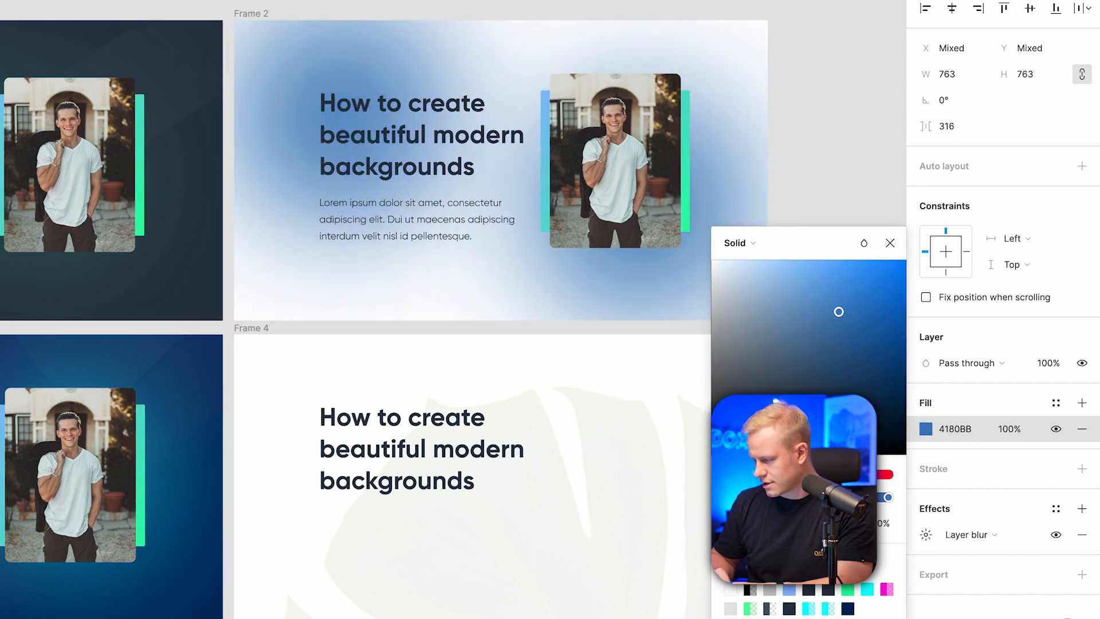
left_click_drag(838, 306, 779, 225)
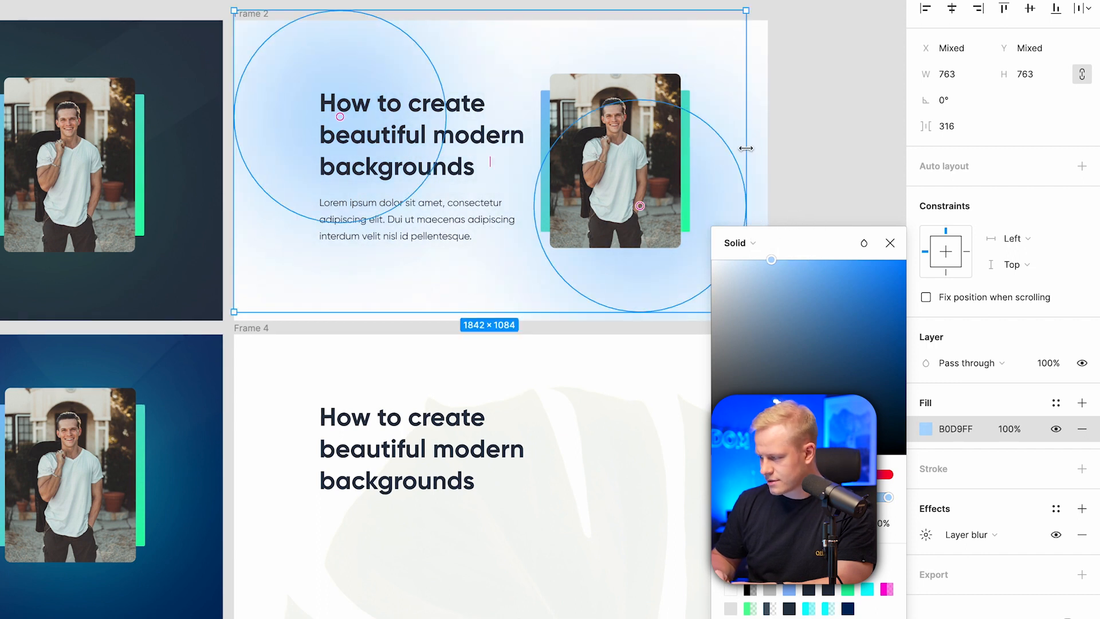
left_click(770, 117)
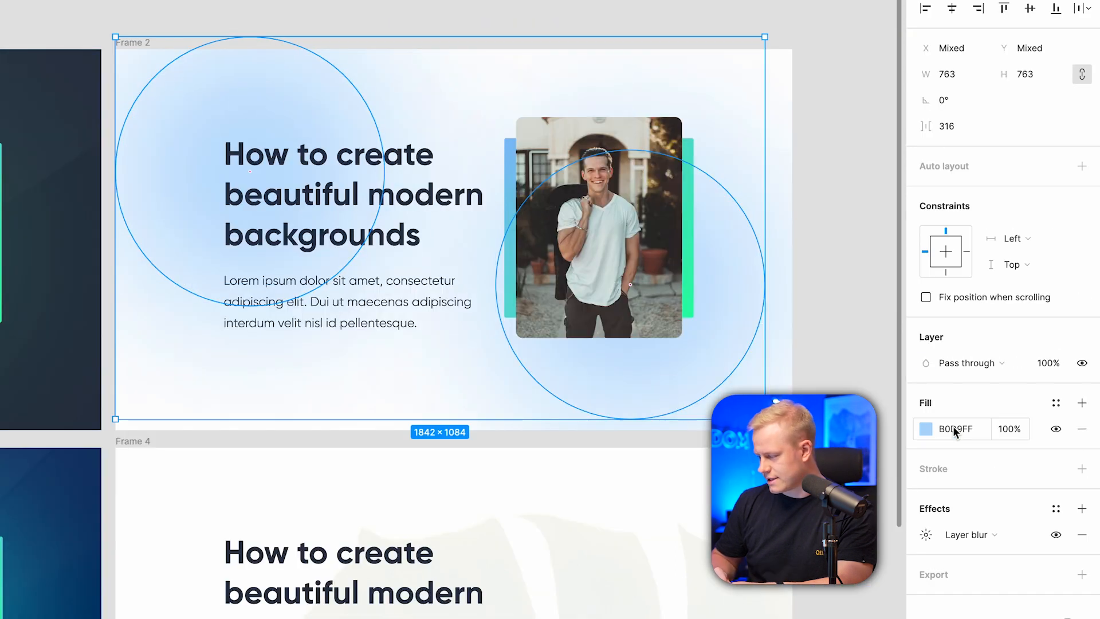
Try 50% fill opacity on Frame 2's two glow ellipses, settling on 75%.
type("50")
key("Return")
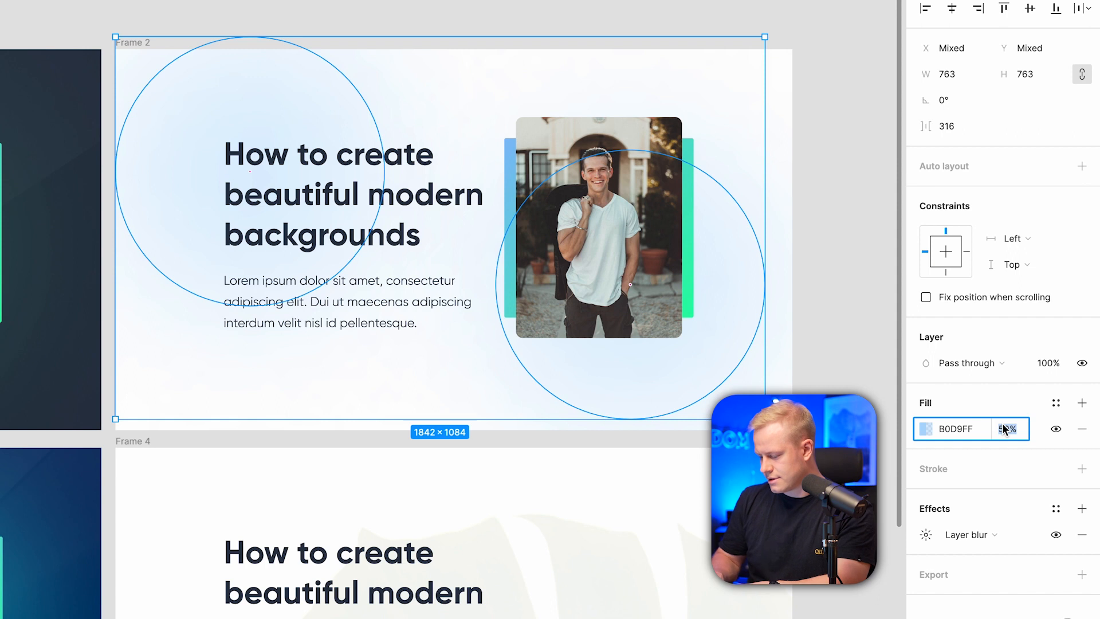
type("75")
key("Return")
left_click(834, 284)
key("shift+1")
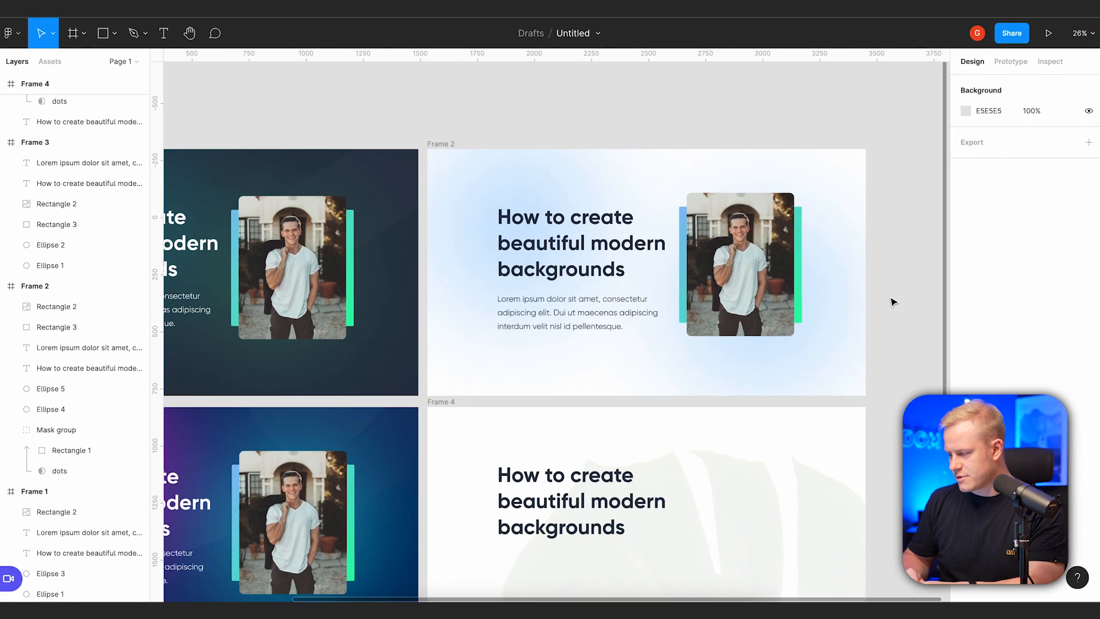
Draw a circle of about 304 × 304 at Frame 2's upper left and move it behind the heading in the layer order.
scroll(891, 299, "up", 2)
key("o")
mouse_move(632, 172)
left_mouse_down()
mouse_move(590, 241)
mouse_move(556, 205)
mouse_move(496, 216)
left_mouse_up()
left_click_drag(81, 305, 81, 396)
Fill the new circle in Frame 2 with light blue E0F0FF sampled from the background glow.
left_click(965, 364)
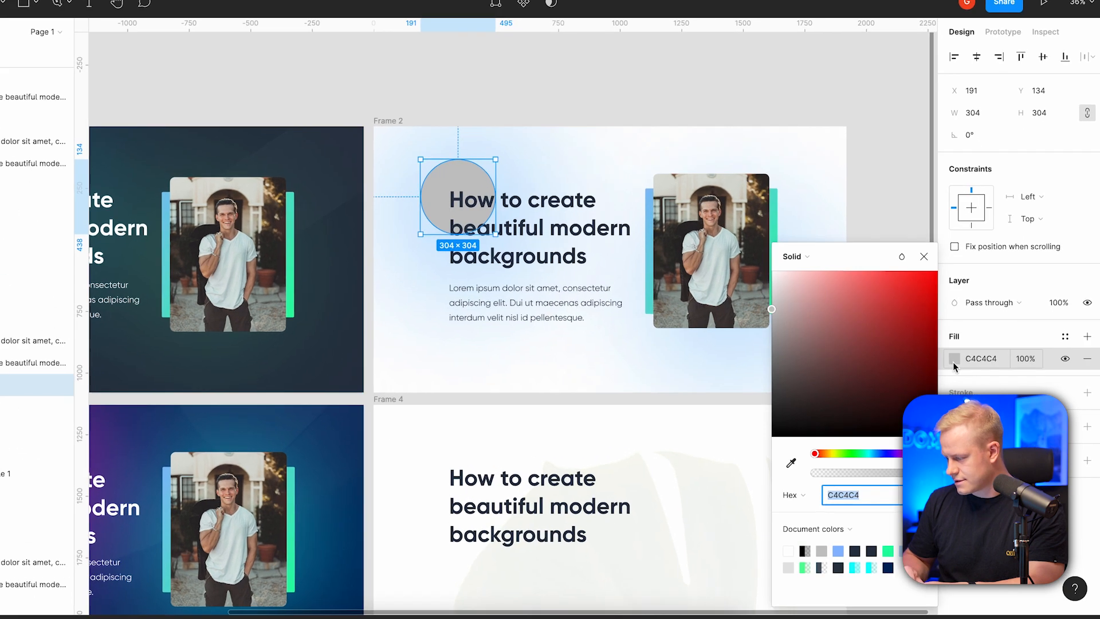
left_click(788, 458)
left_click(327, 70)
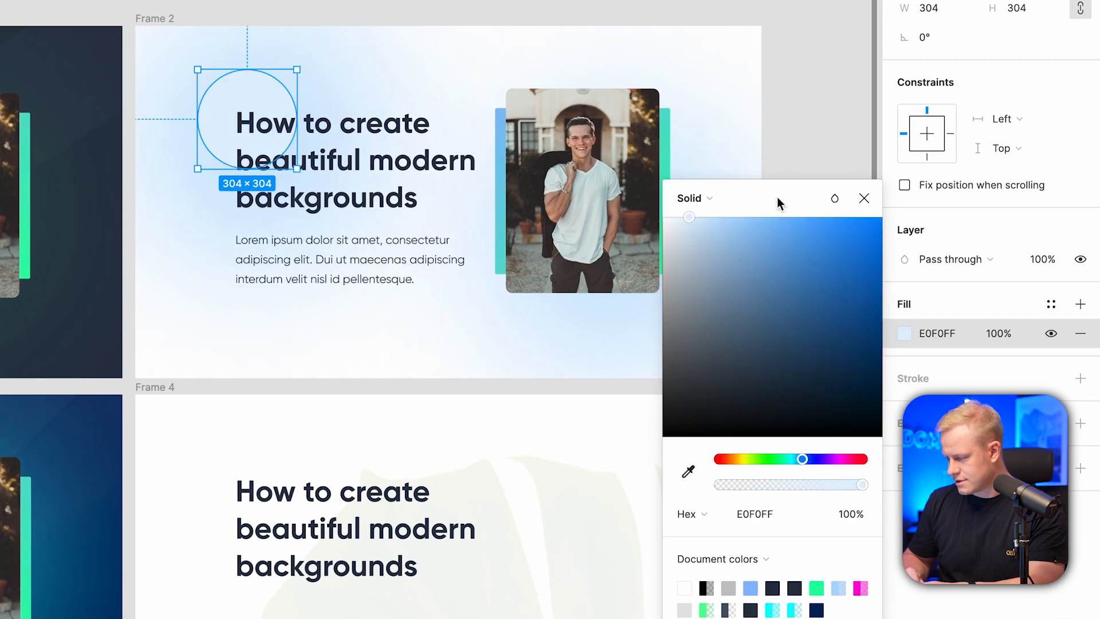
Give the circle a diagonal linear gradient from light blue E0F0FF to white FFFFFF at 0% opacity.
left_click(691, 198)
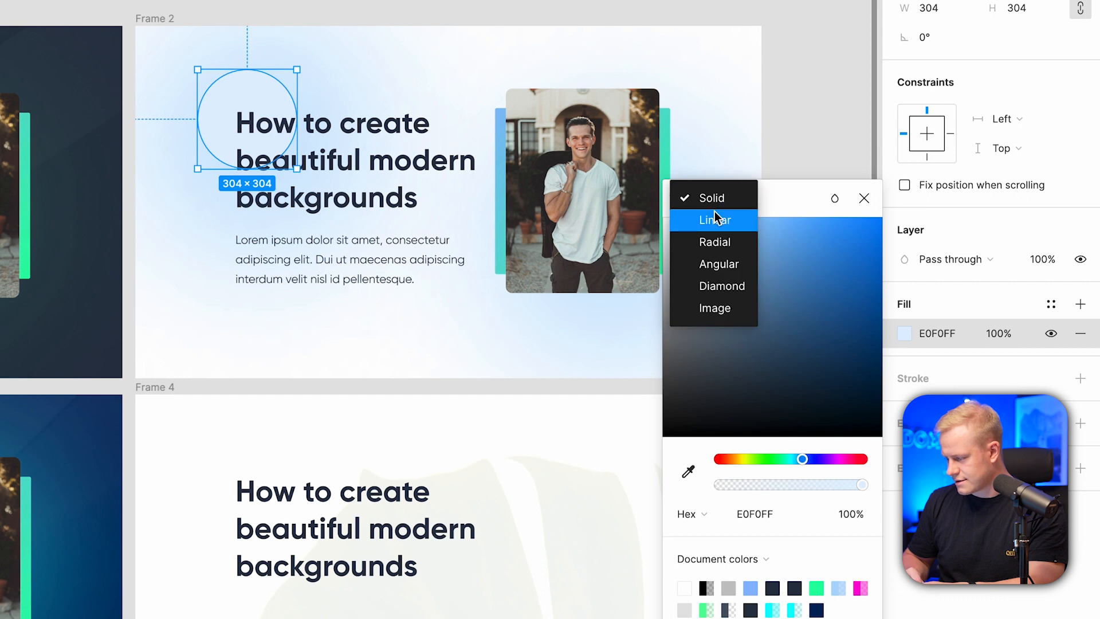
left_click(714, 213)
left_click_drag(247, 168, 293, 172)
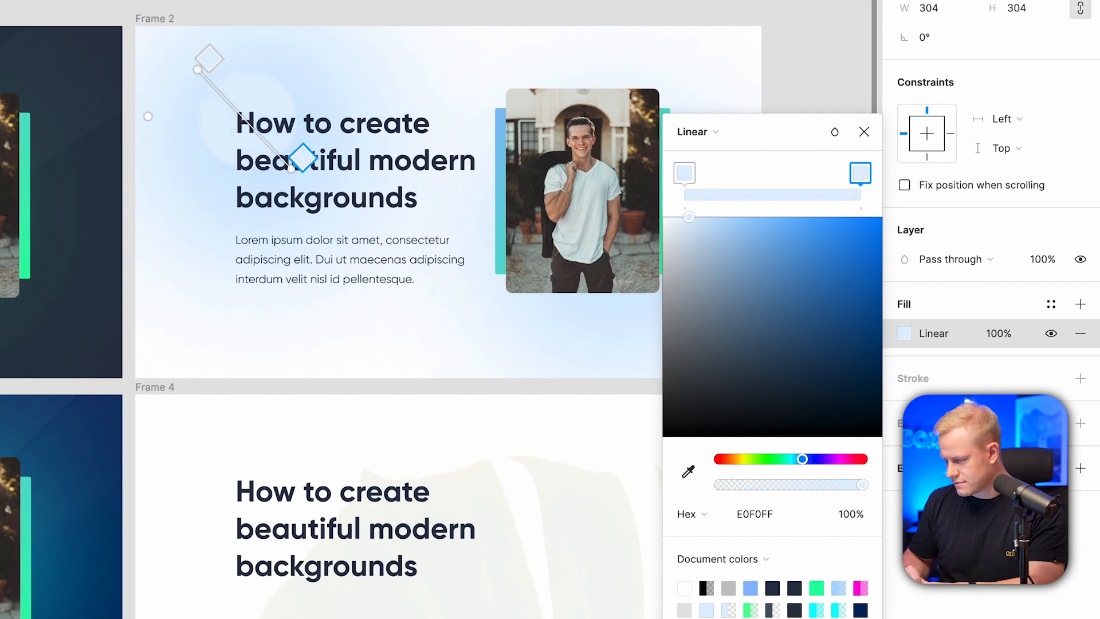
left_click_drag(862, 485, 356, 461)
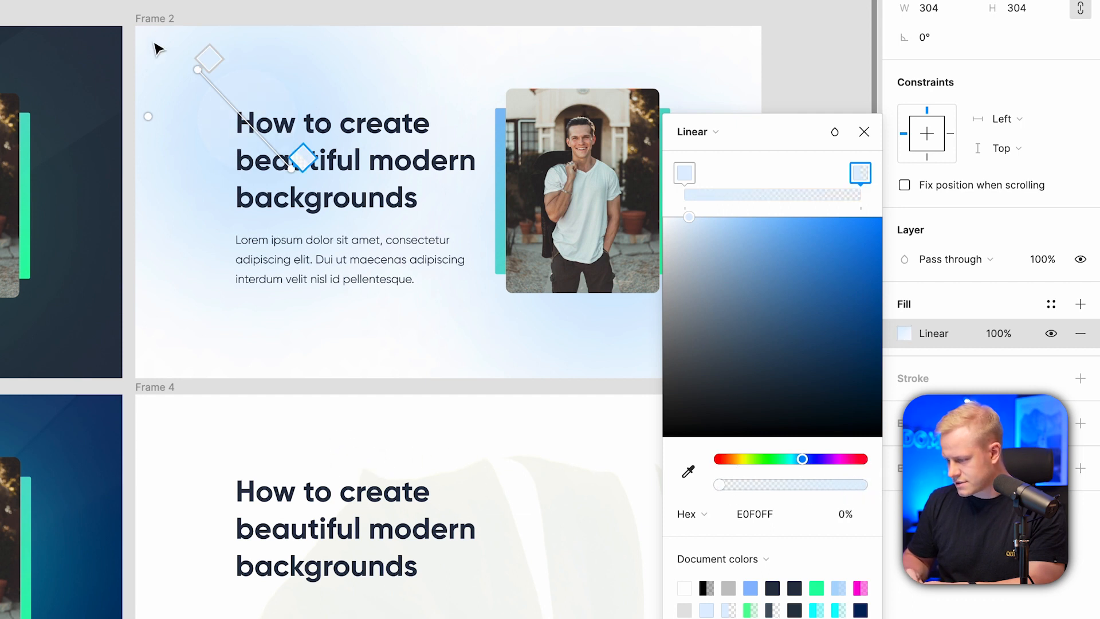
left_click_drag(745, 225, 410, 64)
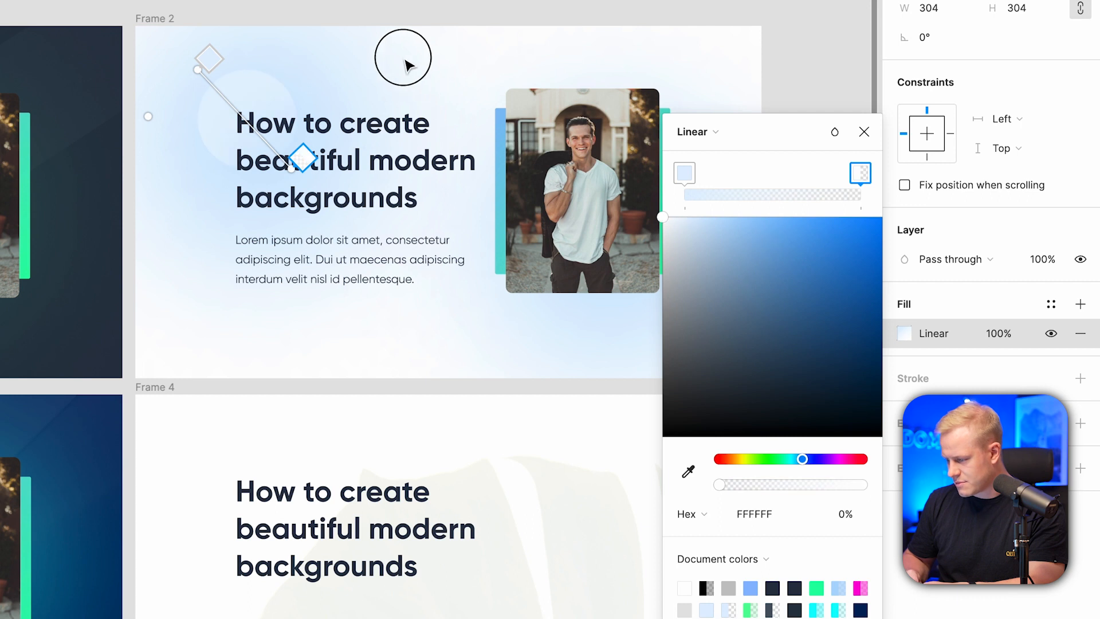
Duplicate Frame 2's gradient circle, enlarge the copy and place it behind the photo at the frame's lower right.
key("Escape")
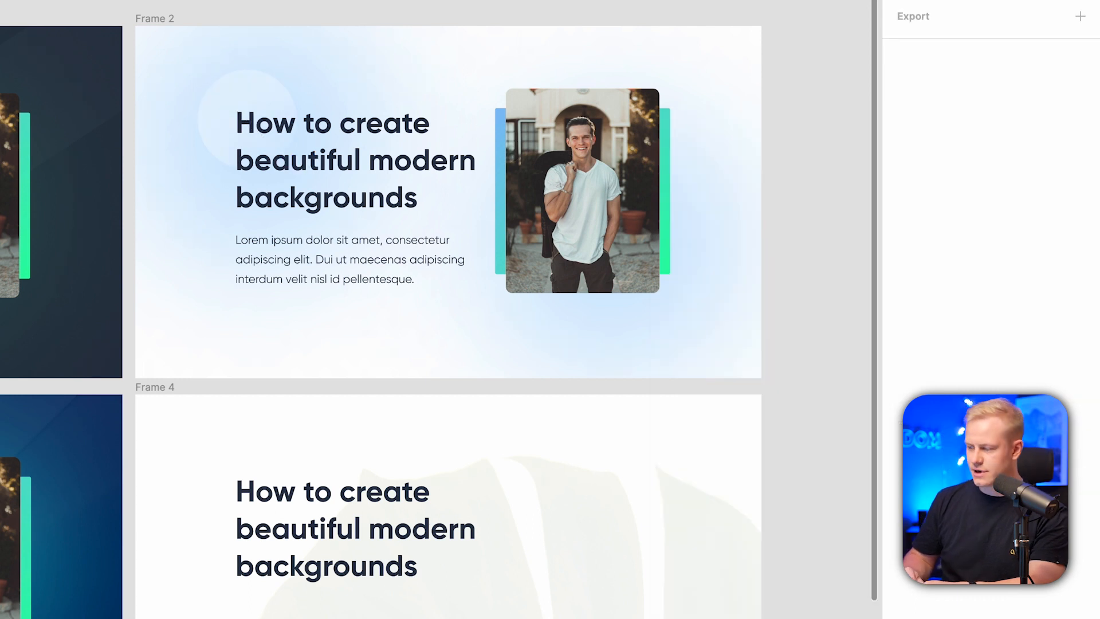
scroll(447, 229, "down", 1)
scroll(447, 230, "right", 1)
left_click_drag(179, 53, 526, 1)
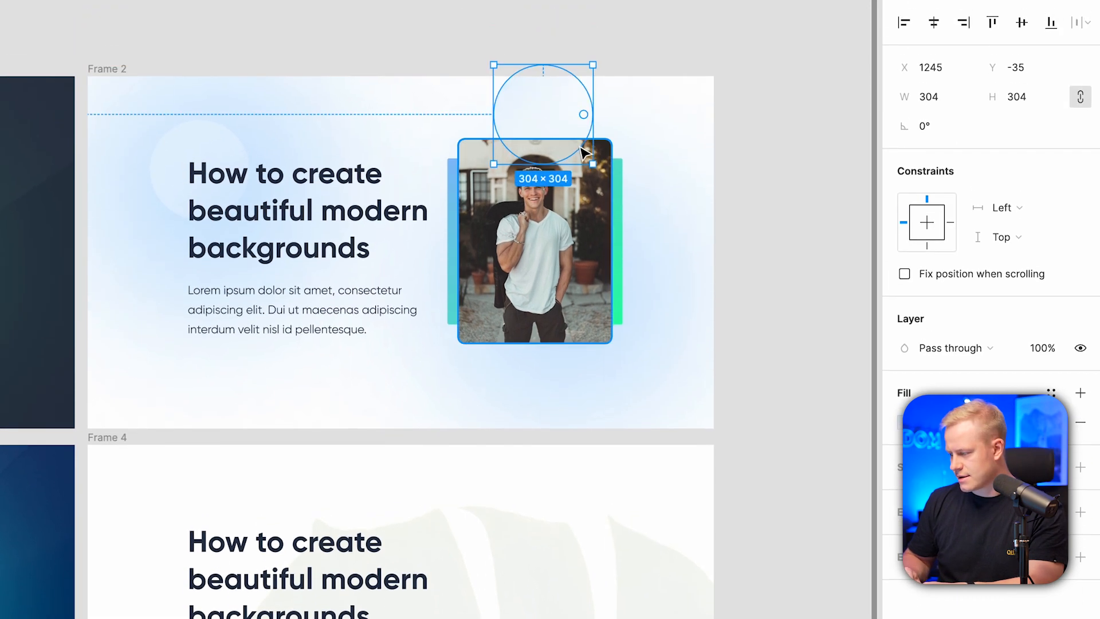
left_click_drag(592, 154, 659, 219)
left_click_drag(614, 112, 656, 132)
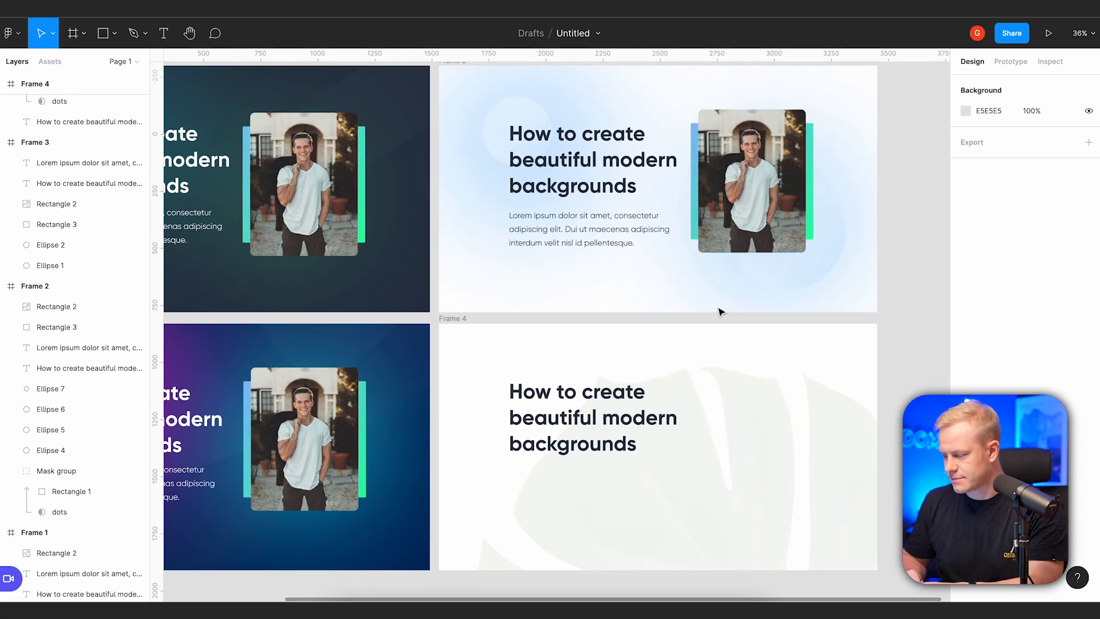
Copy Frame 2's body text, photo and gradient rectangle into Frame 4, placing the text under the heading and the photo beside it.
scroll(720, 311, "down", 2)
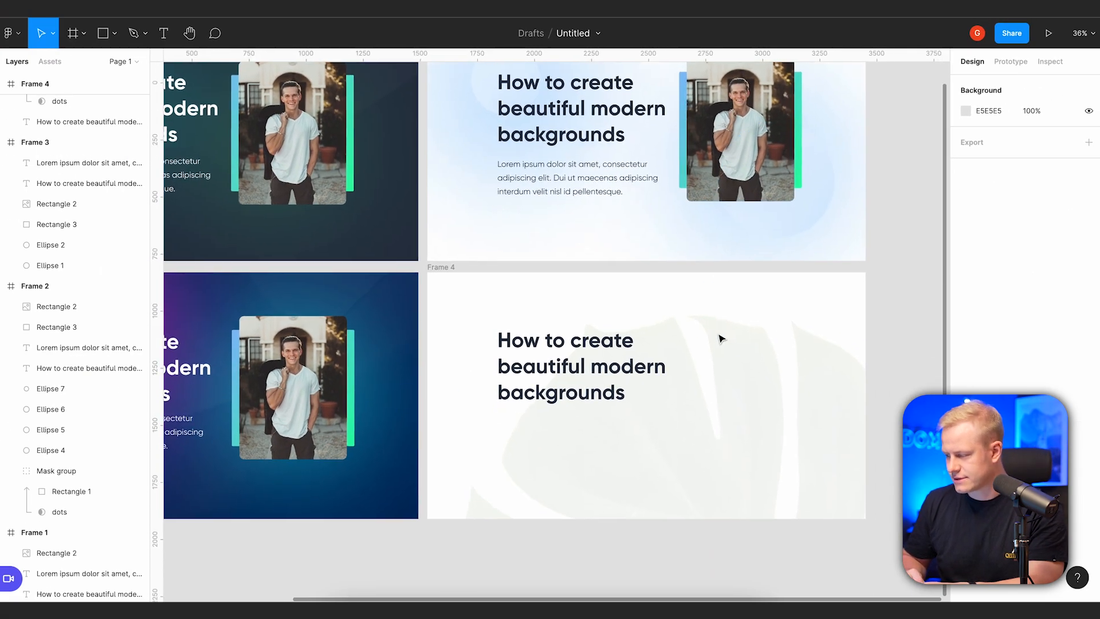
left_click(438, 266)
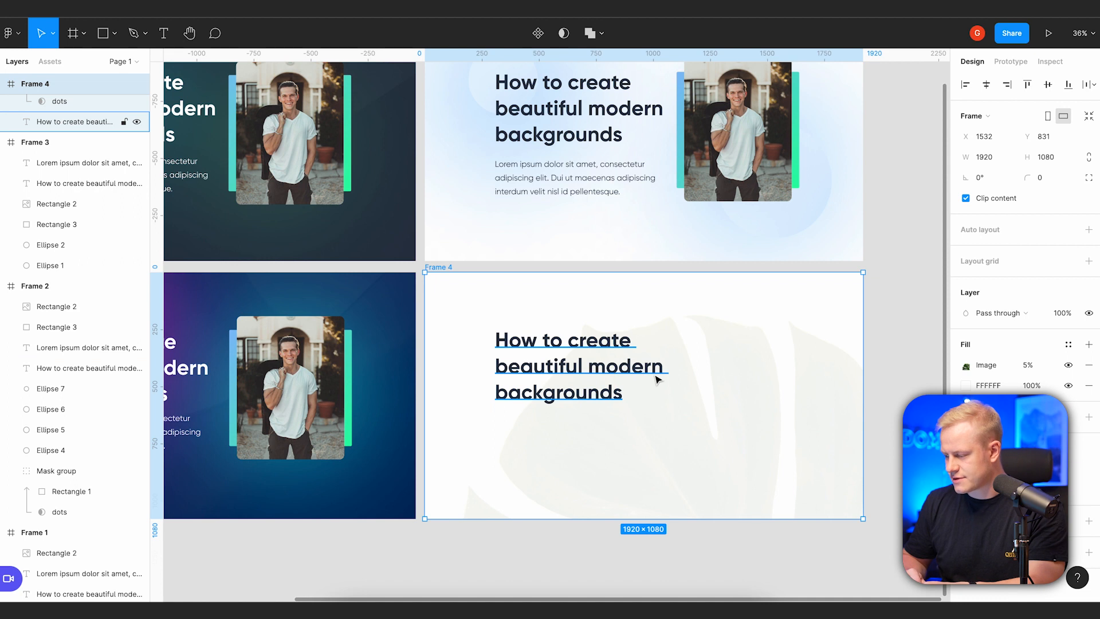
scroll(658, 379, "down", 2)
left_click(549, 136)
key("super+v")
left_click_drag(548, 133, 550, 388)
key("super+v")
left_click_drag(739, 378, 735, 356)
key("Escape")
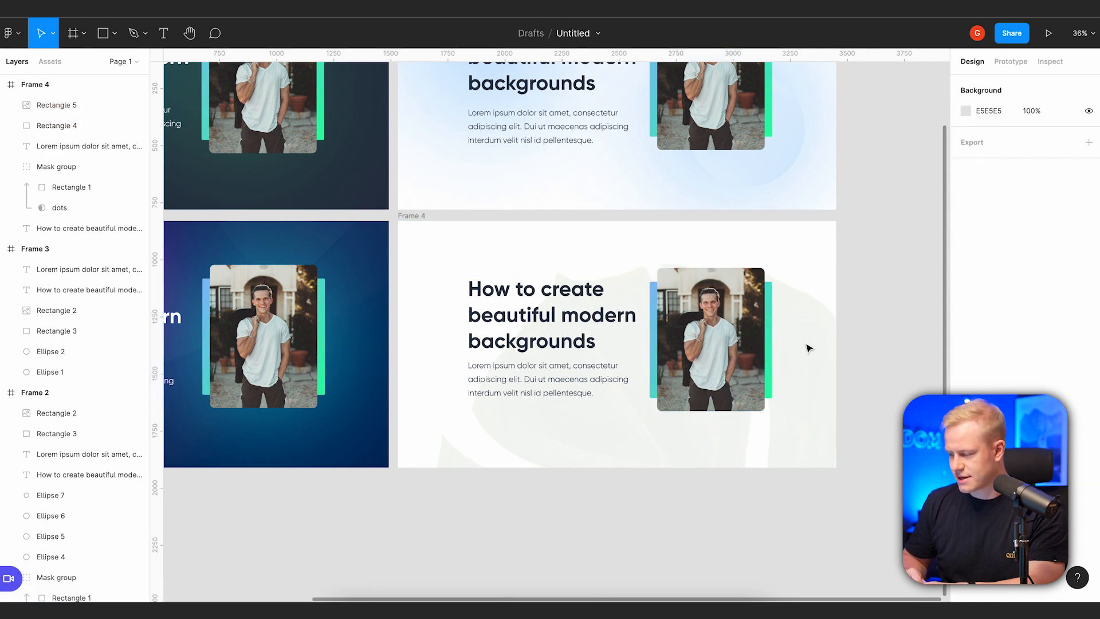
Remove the leaf image fill from Frame 4 and open the Pexels plugin for that frame.
left_click(411, 216)
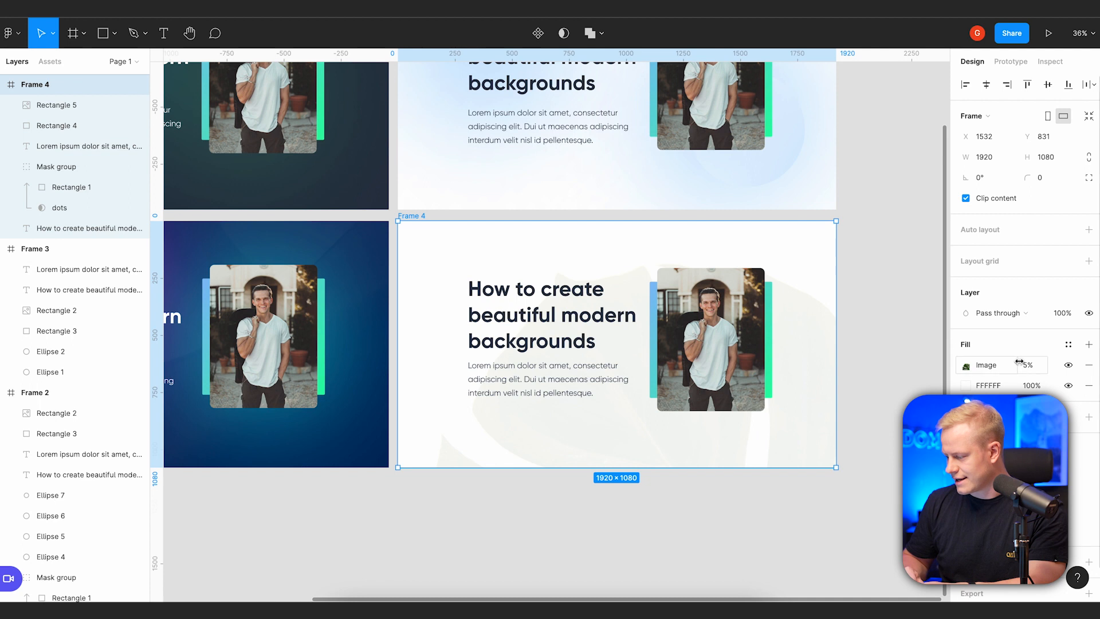
left_click(1087, 365)
right_click(676, 257)
mouse_move(721, 501)
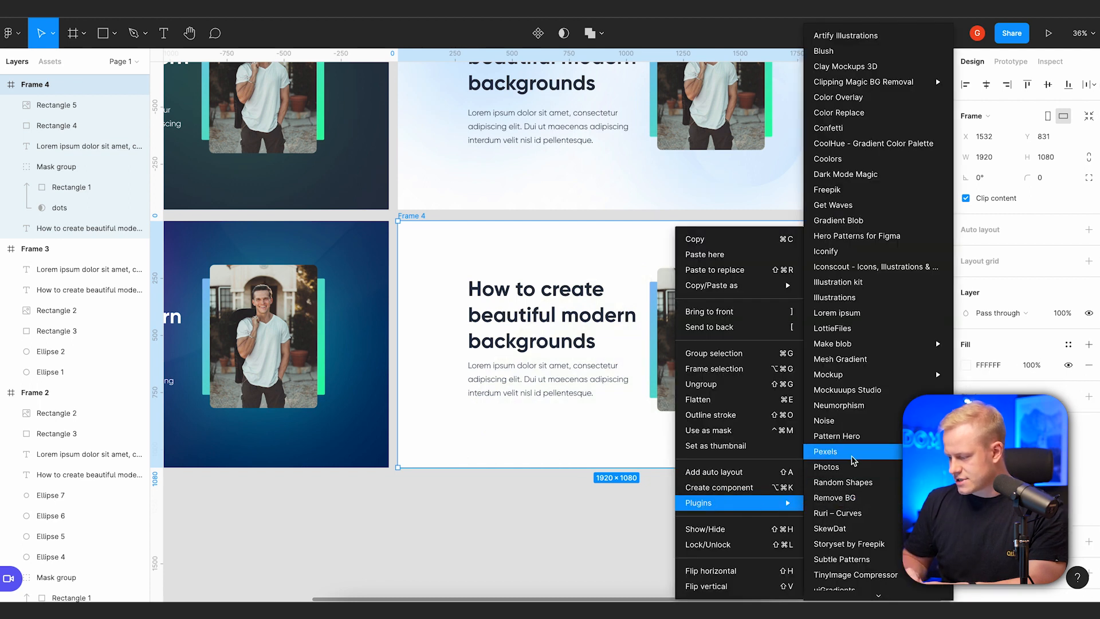
left_click(831, 451)
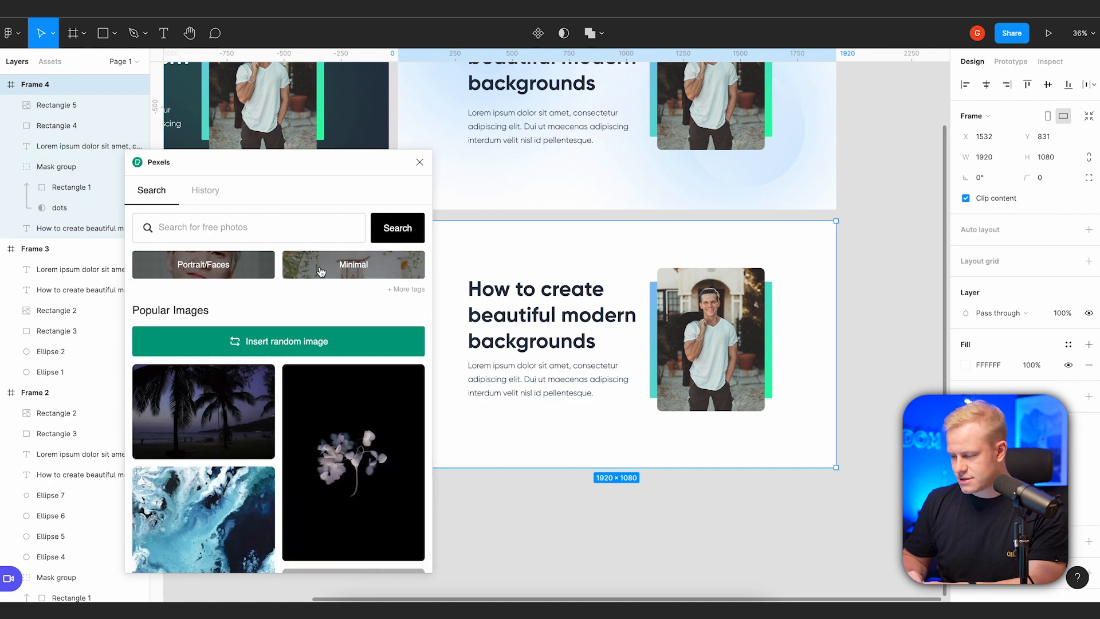
Browse the popular Pexels photos for a possible background and look over Frames 2 and 4.
scroll(310, 390, "down", 10)
scroll(307, 392, "down", 10)
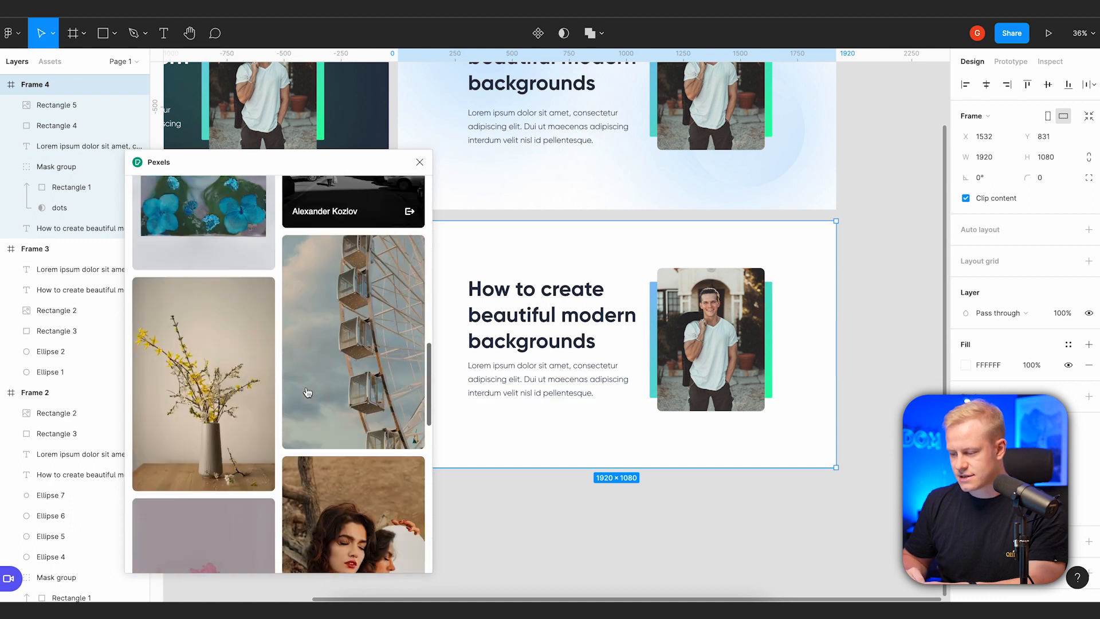
scroll(308, 392, "down", 3)
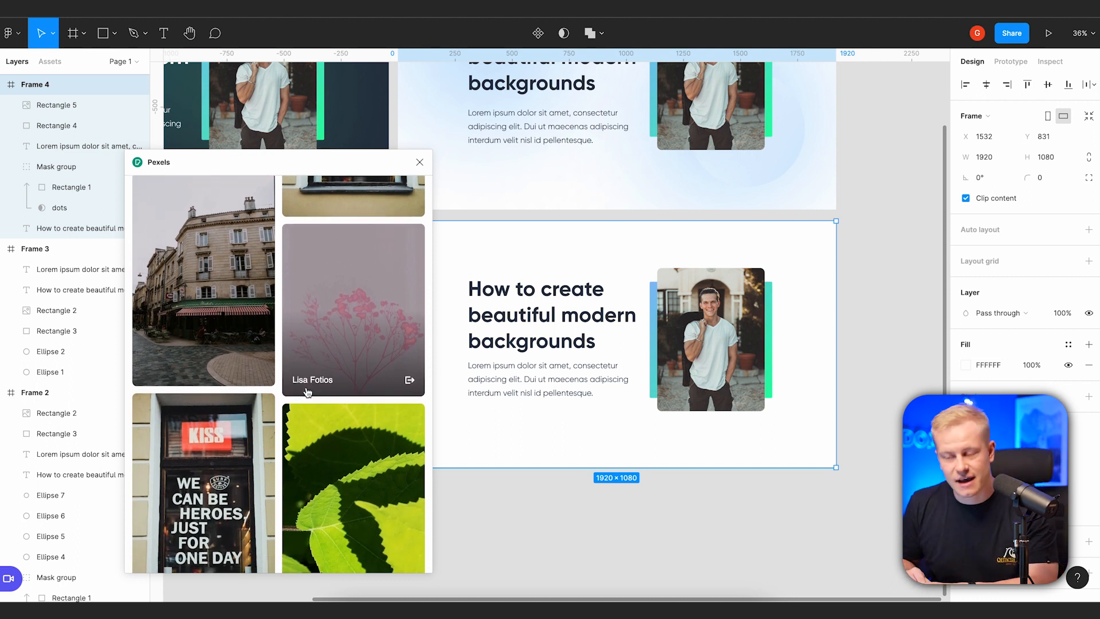
scroll(308, 392, "down", 10)
scroll(308, 392, "down", 6)
left_click(557, 219)
scroll(558, 221, "right", 5)
scroll(558, 220, "up", 3)
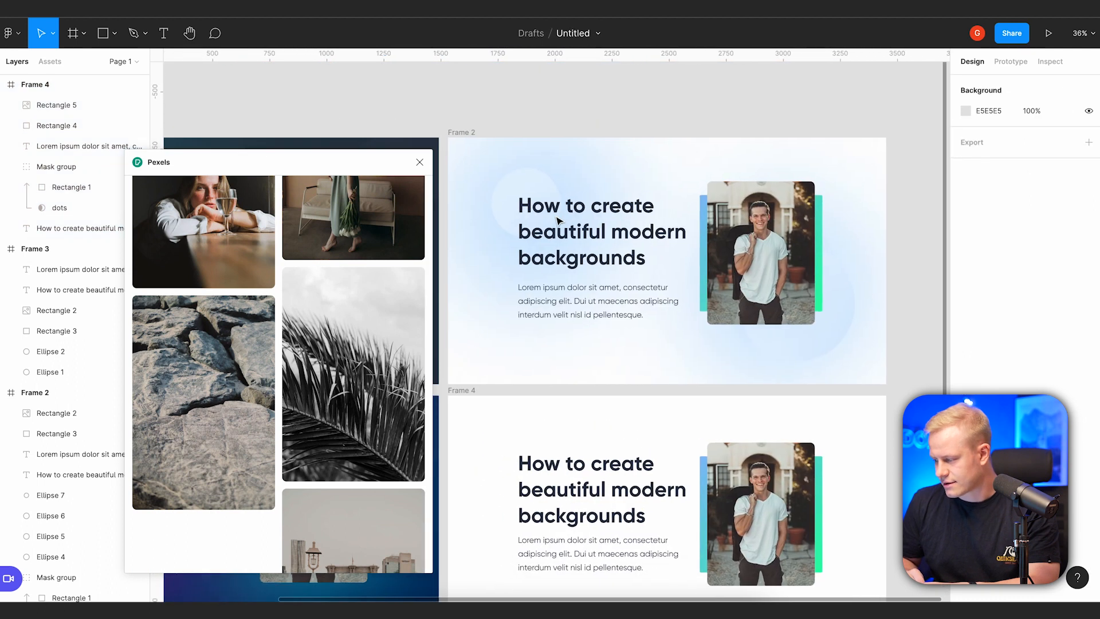
scroll(559, 221, "left", 1)
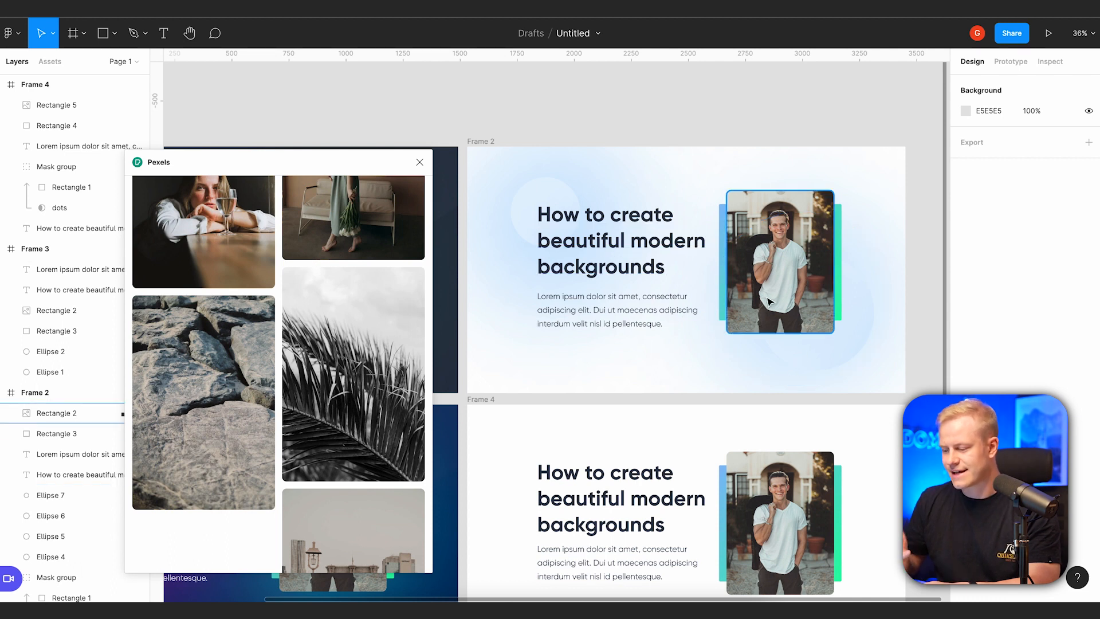
scroll(712, 420, "down", 5)
scroll(712, 420, "left", 2)
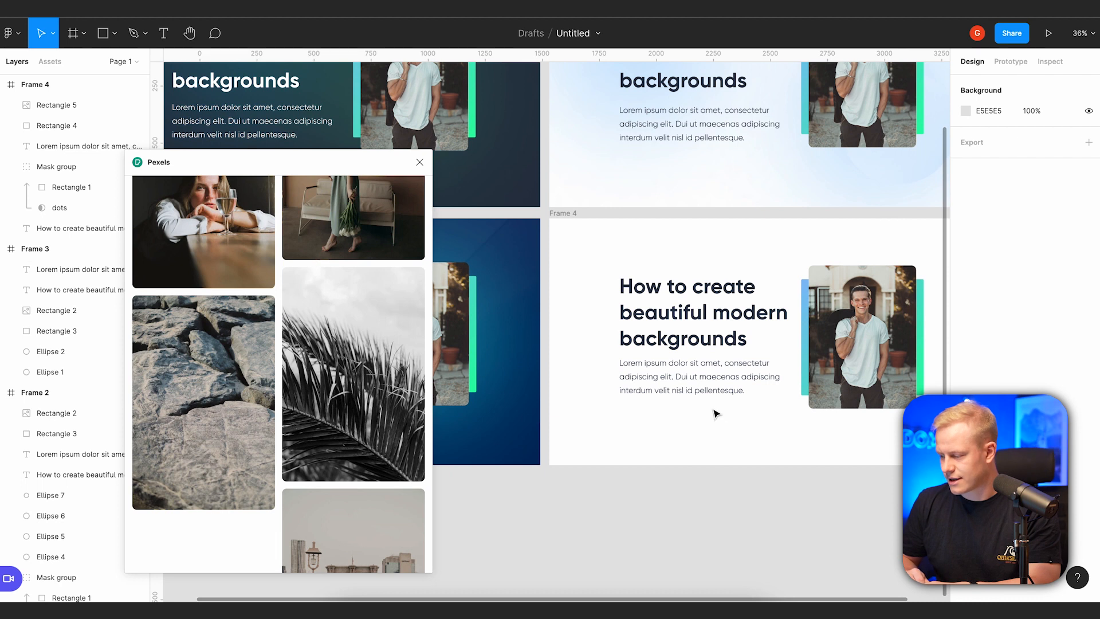
scroll(768, 464, "right", 2)
scroll(767, 464, "up", 1)
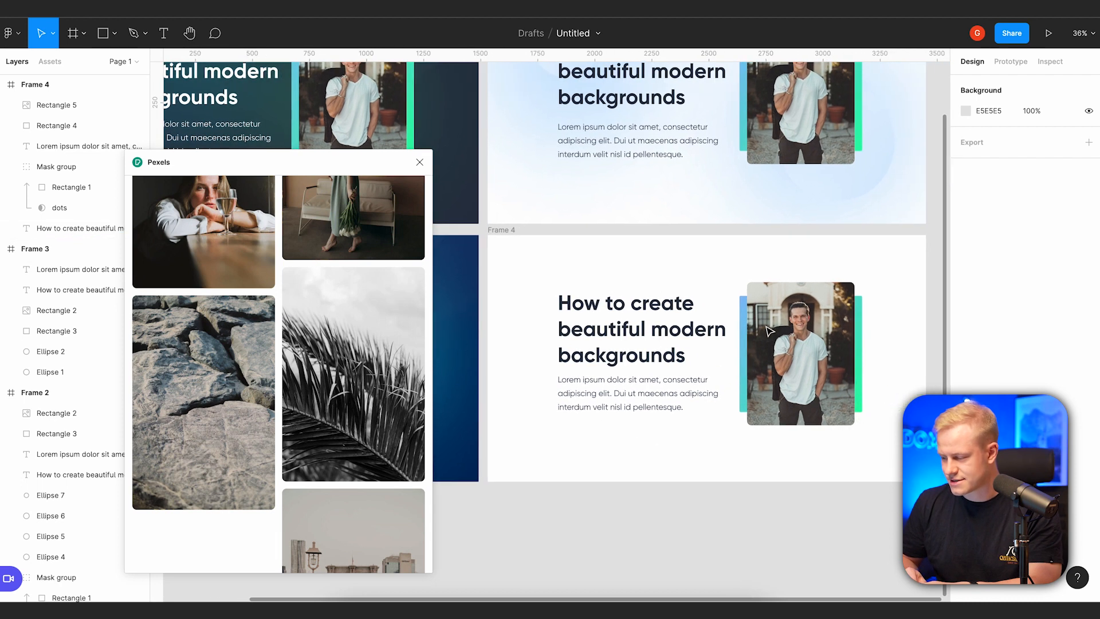
Try the Pexels photo of a long-haired woman facing the sea as Frame 4's background at 20% and 10% opacity.
scroll(330, 353, "down", 4)
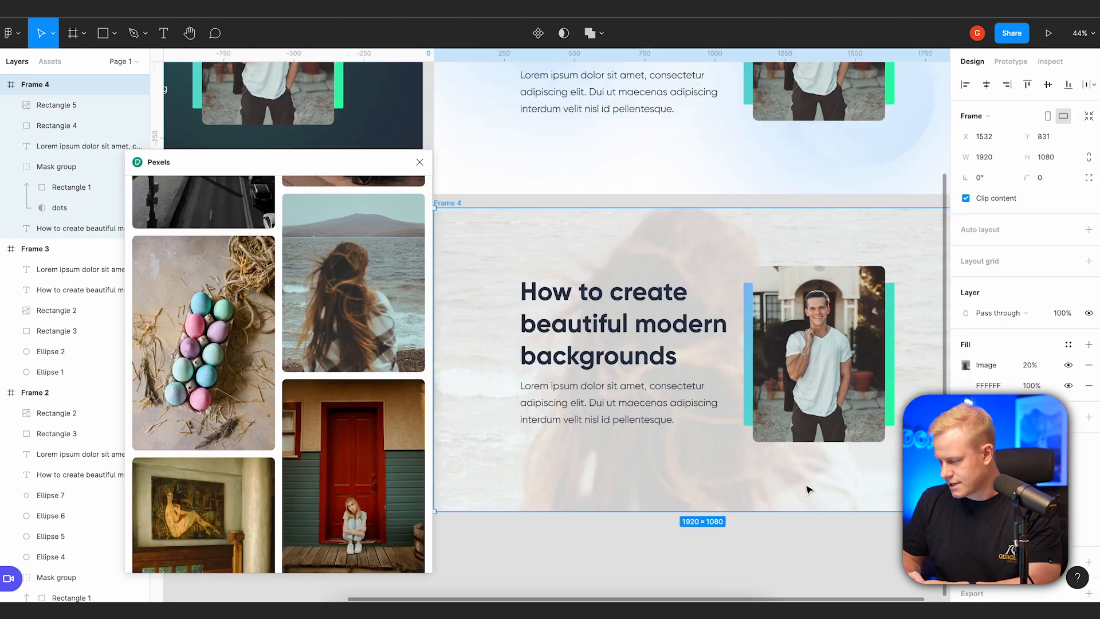
left_click(788, 555)
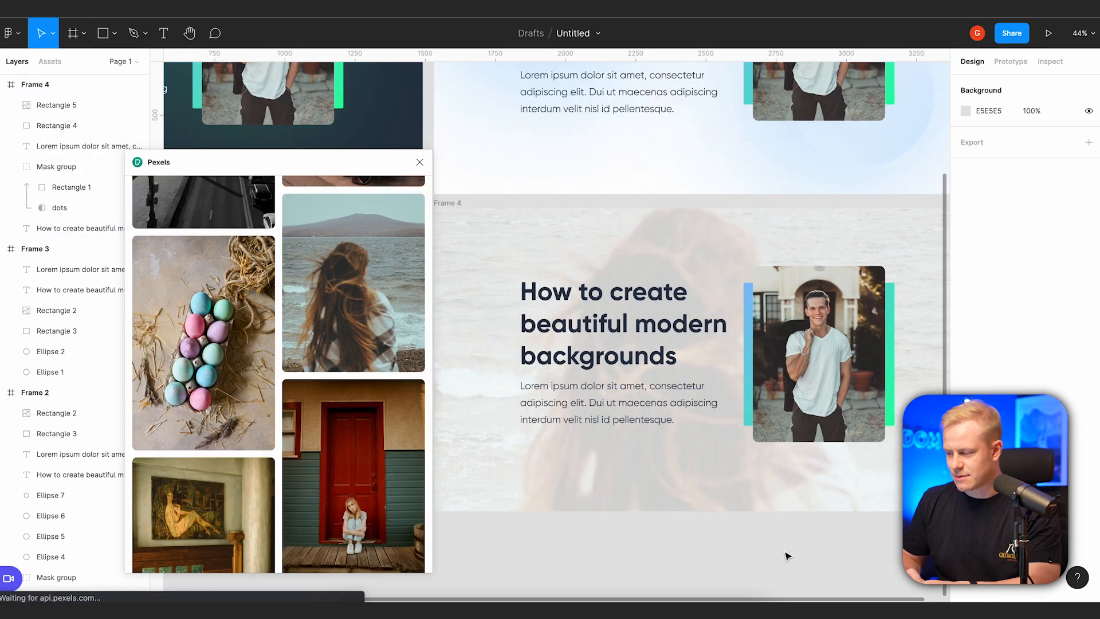
scroll(789, 555, "down", 3)
scroll(788, 555, "down", 2)
scroll(789, 555, "right", 1)
scroll(789, 555, "up", 1)
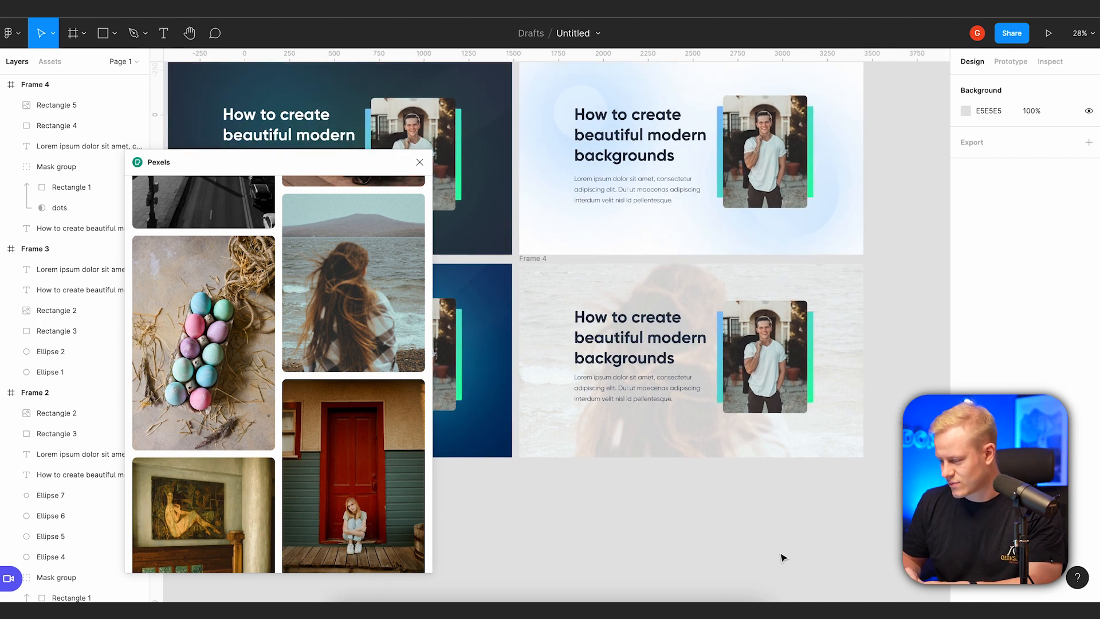
scroll(789, 554, "up", 3)
left_click(480, 210)
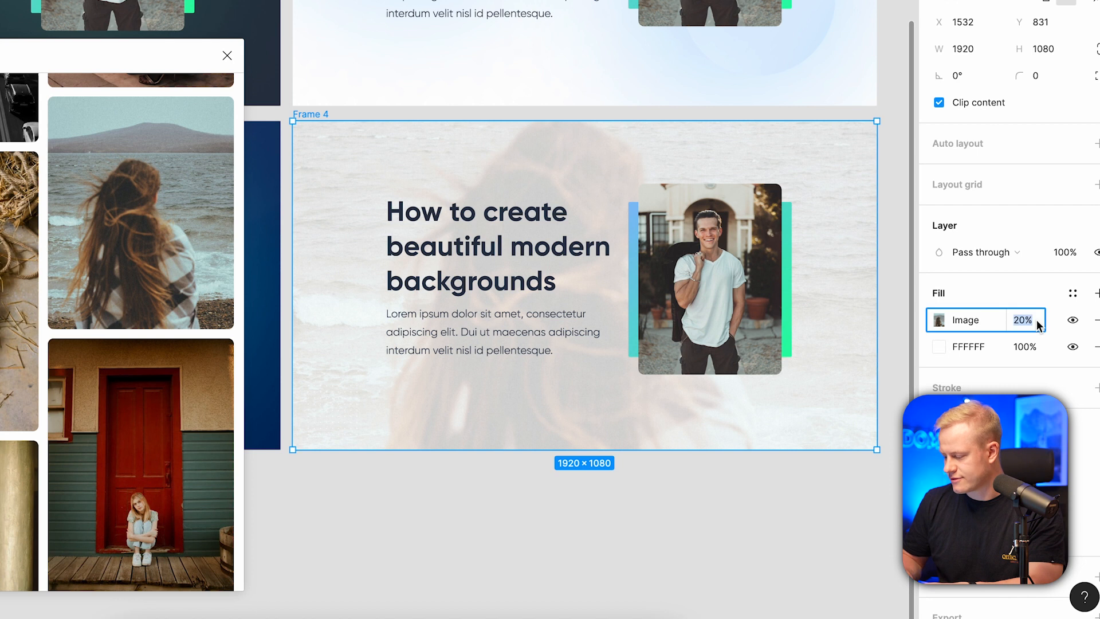
type("10")
key("Return")
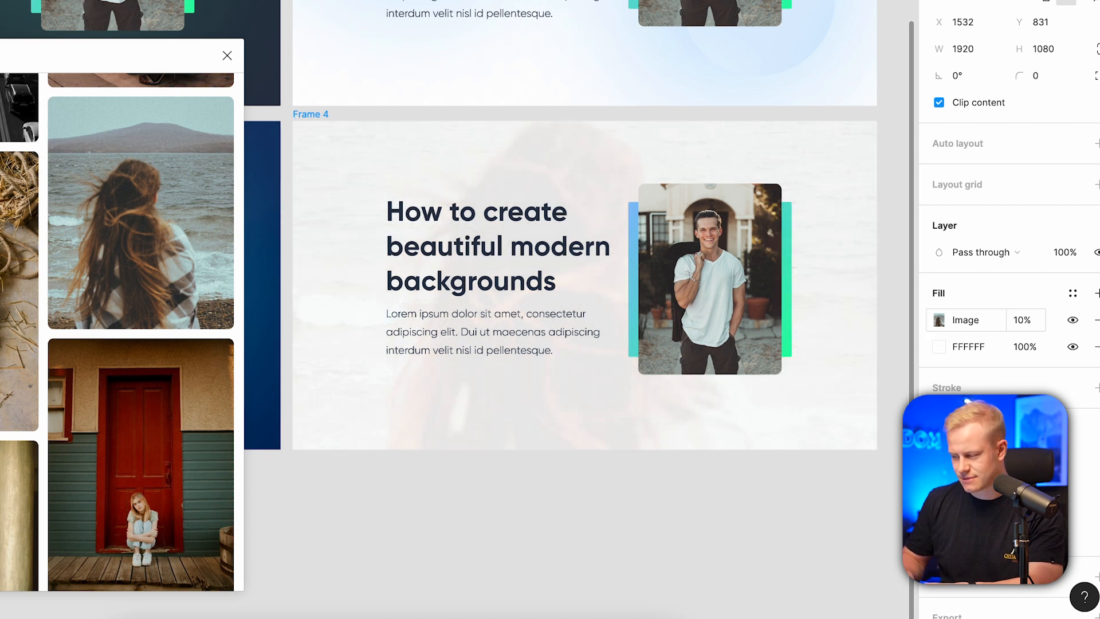
left_click(817, 498)
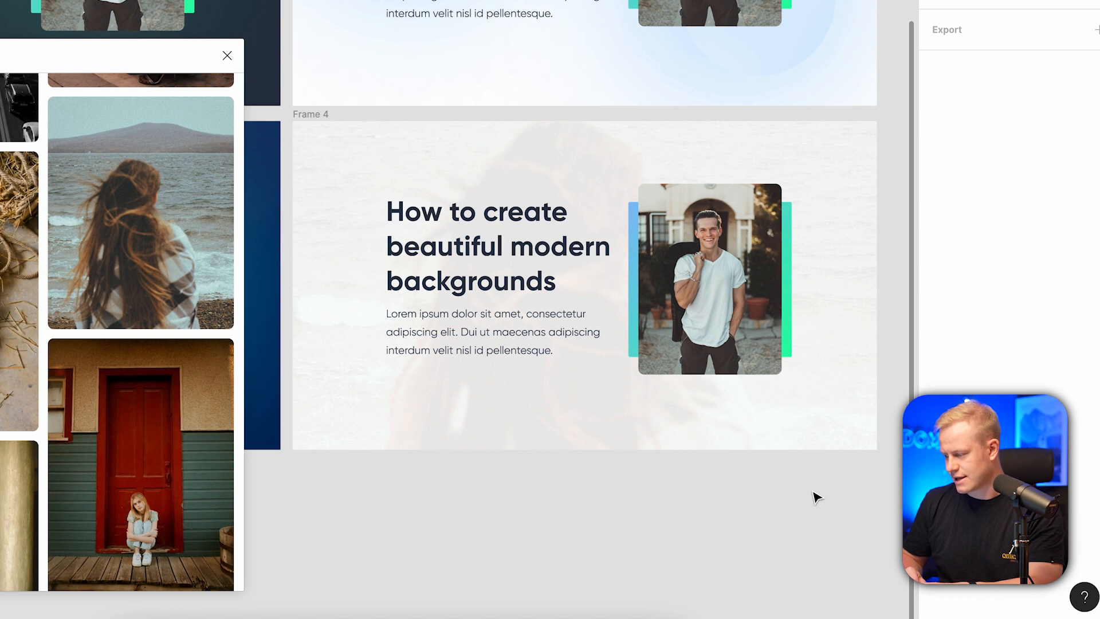
Compare the photo and text in Frame 4 with the dark Frames 1 and 3.
left_click(720, 270)
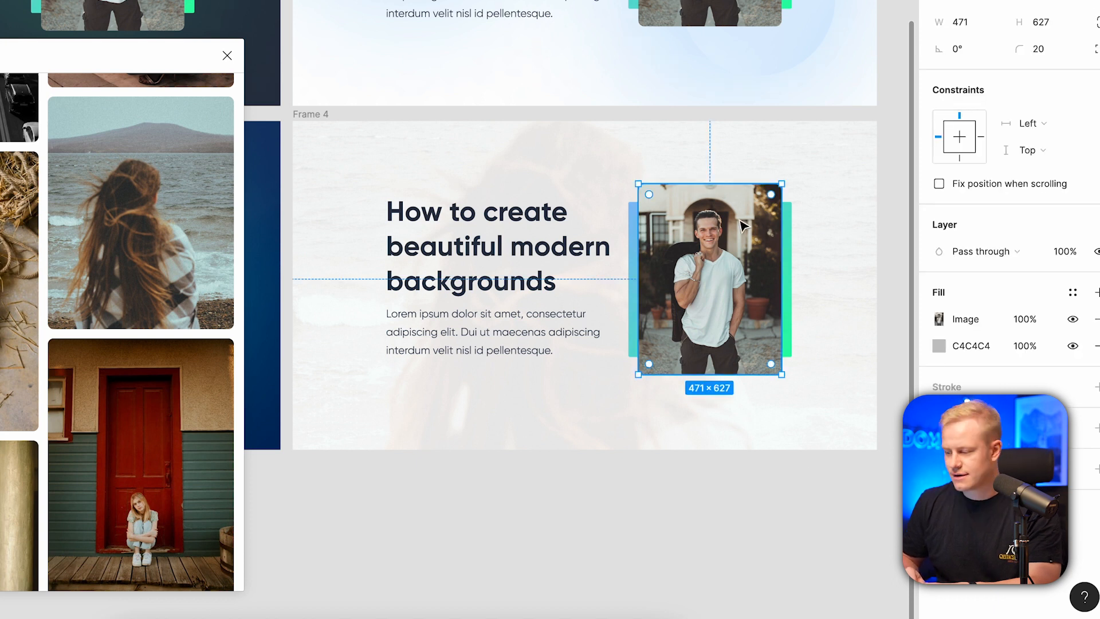
scroll(332, 179, "left", 10)
scroll(331, 180, "up", 4)
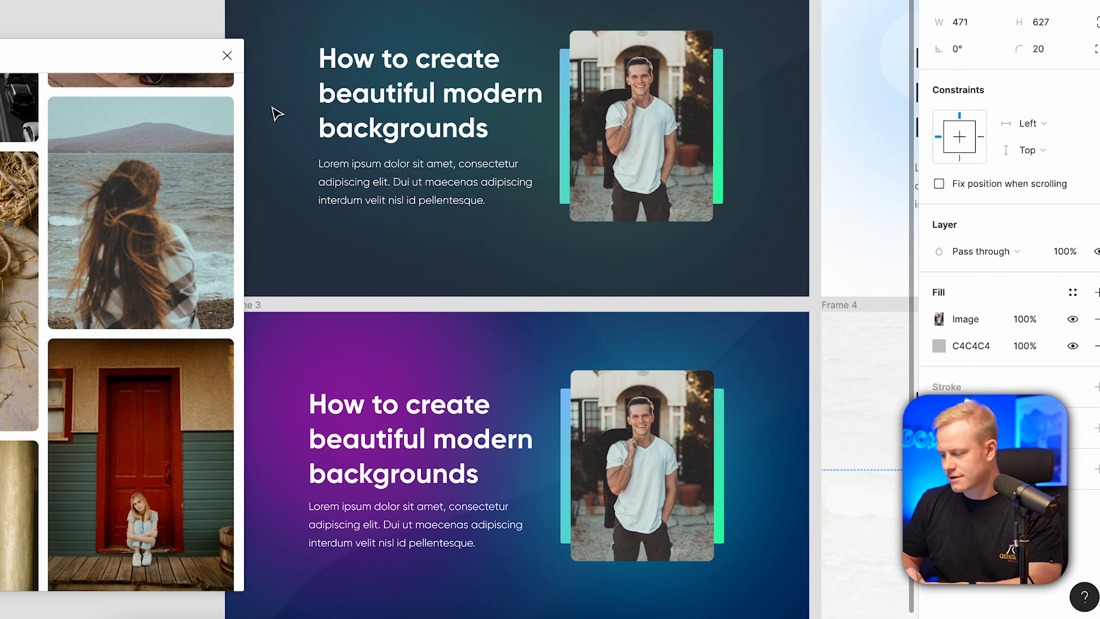
scroll(278, 112, "down", 6)
scroll(278, 112, "left", 2)
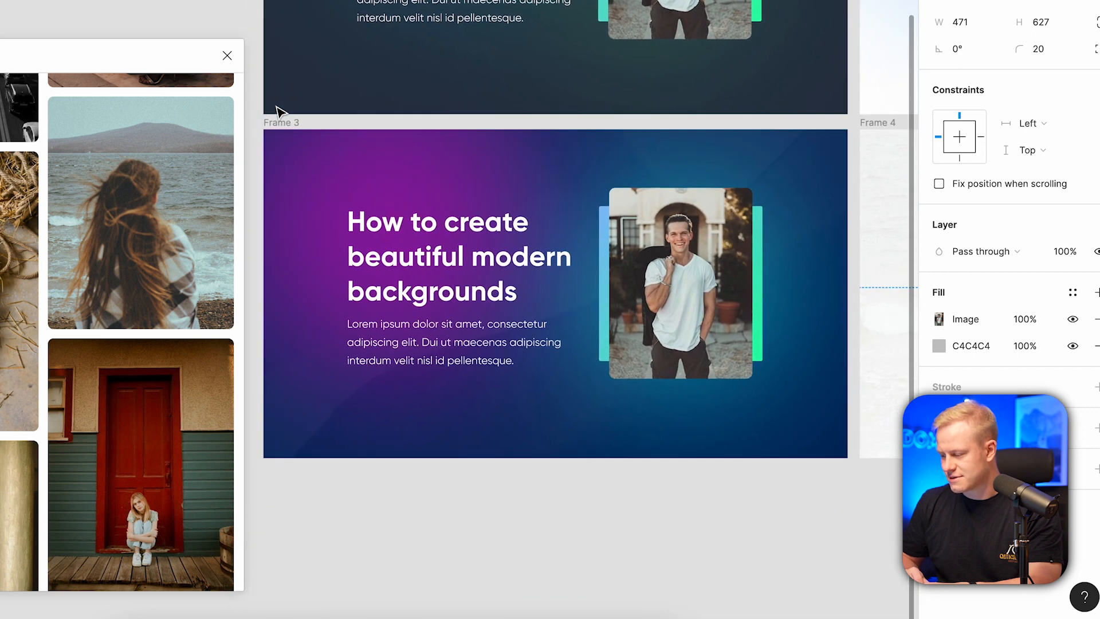
left_click(378, 228)
scroll(401, 356, "right", 10)
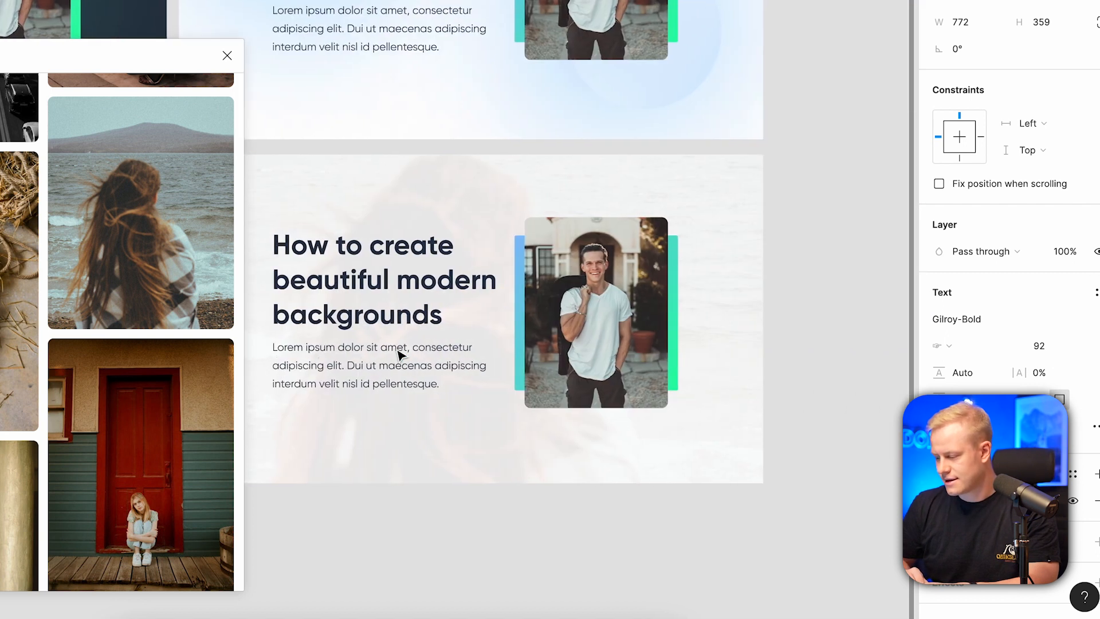
scroll(401, 353, "left", 6)
scroll(424, 349, "down", 2)
key("Escape")
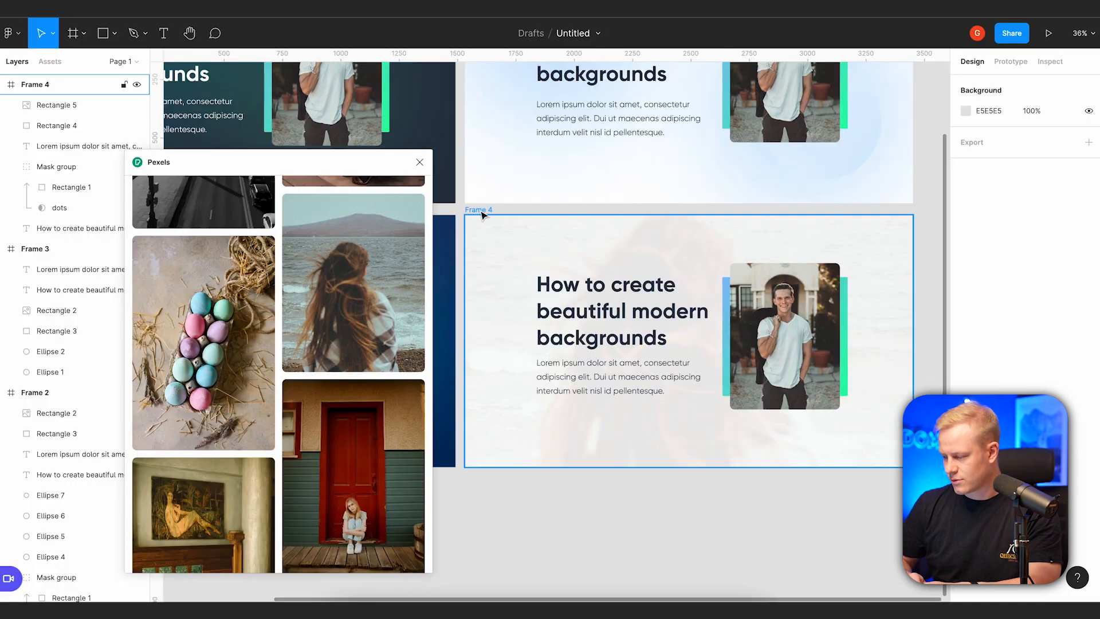
Replace Frame 4's background image with the Pexels photo of flying seagulls and set its fill opacity to 10%.
left_click(308, 119)
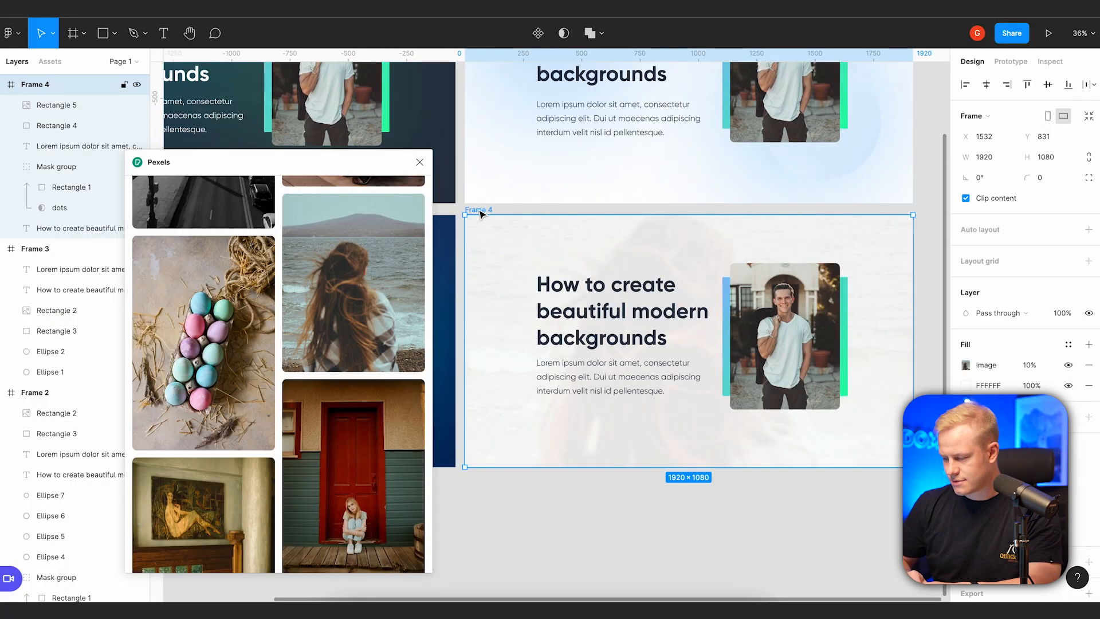
scroll(129, 220, "down", 10)
scroll(344, 289, "down", 10)
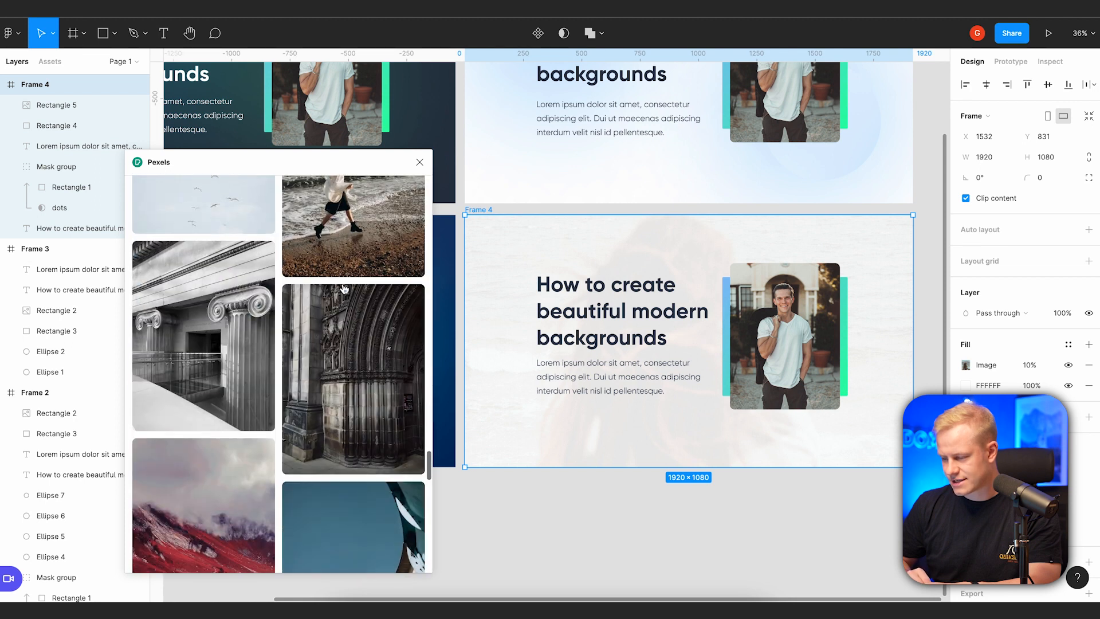
scroll(344, 288, "up", 4)
left_click(189, 373)
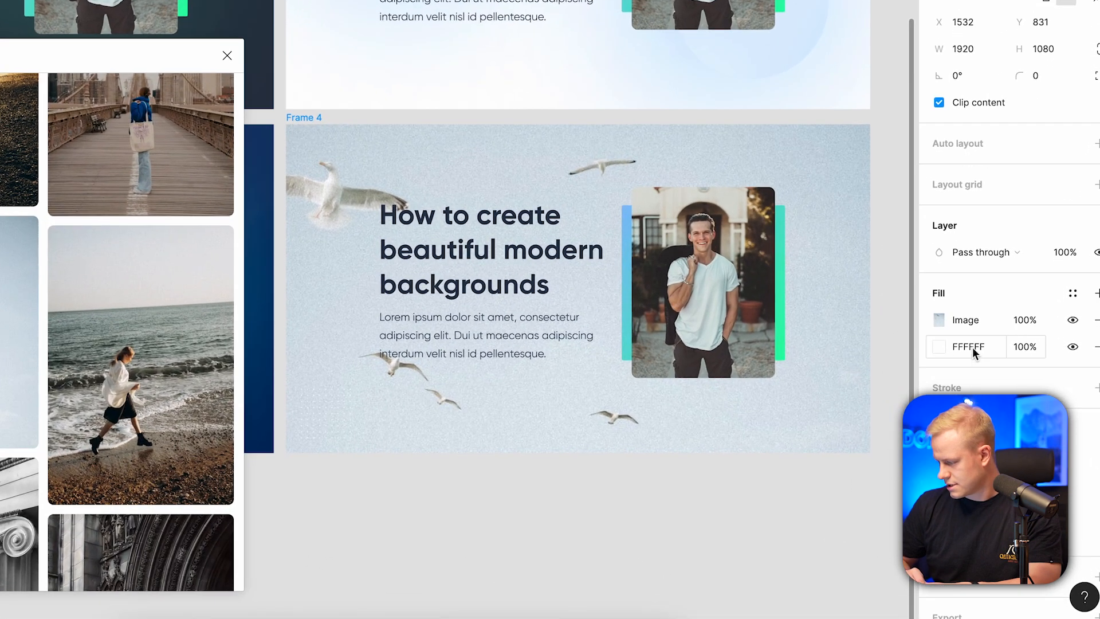
left_click(1042, 321)
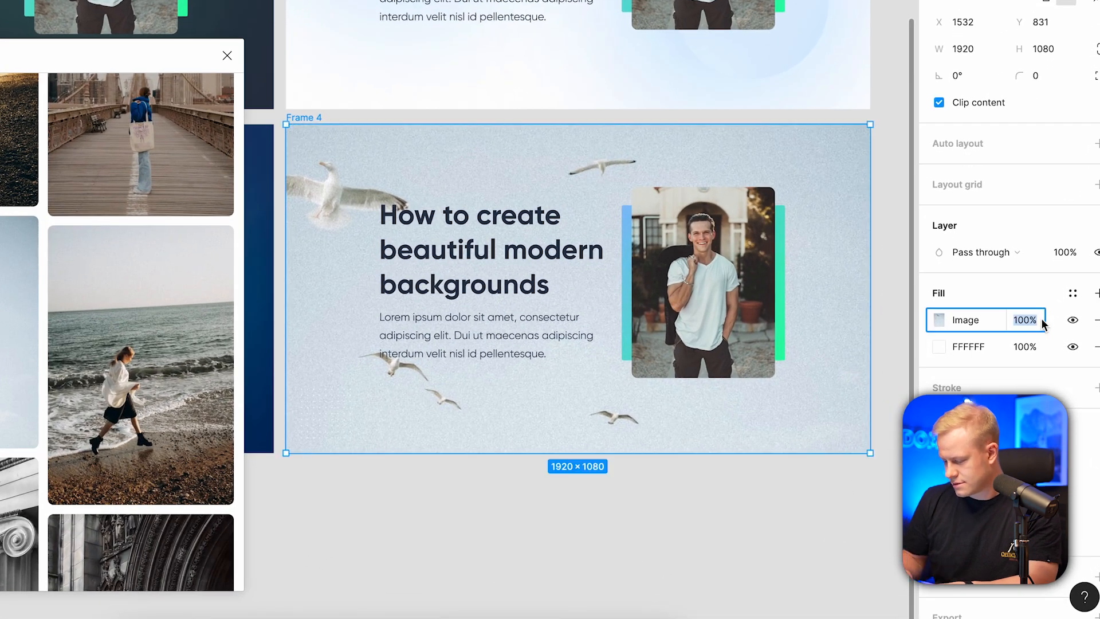
type("10")
key("Return")
Change Frame 4's white base fill to a light cyan beneath the seagull image.
left_click(938, 346)
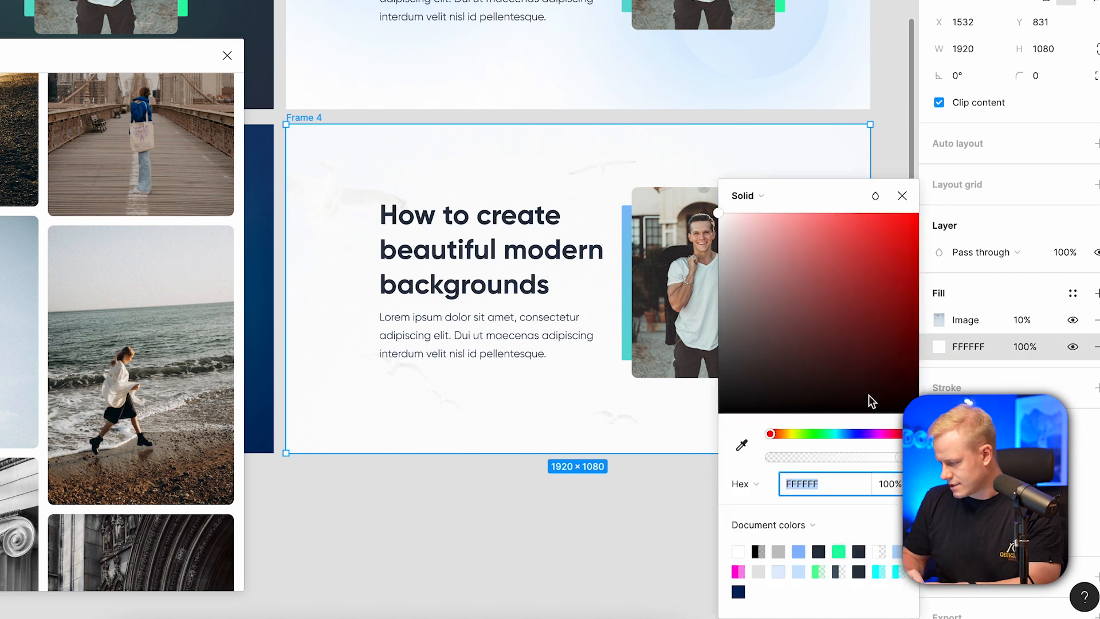
left_click(839, 433)
left_click_drag(835, 399, 736, 167)
left_click(525, 482)
Review Frame 4's cyan seagull background beside the other frames.
scroll(526, 481, "up", 4)
scroll(526, 481, "down", 3)
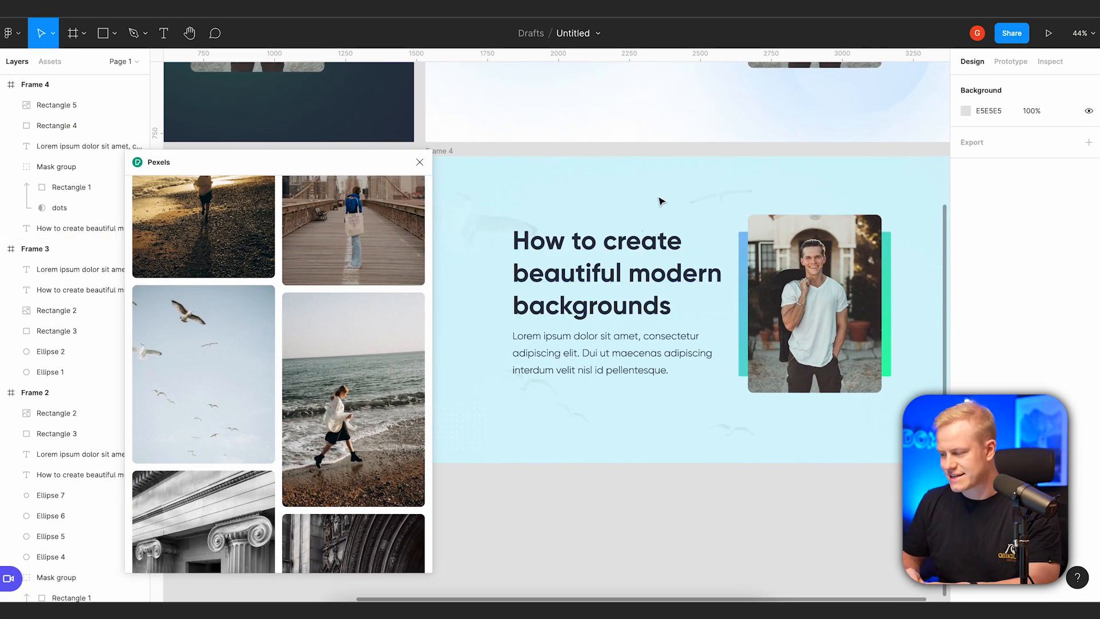
scroll(597, 213, "down", 2)
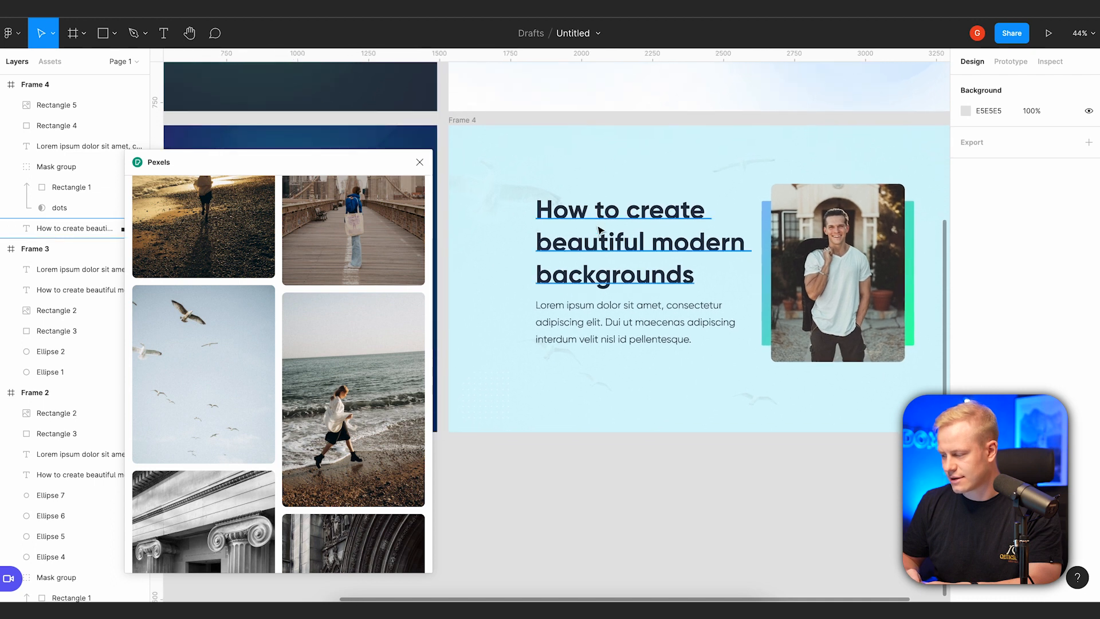
scroll(600, 230, "down", 3)
scroll(599, 230, "up", 2)
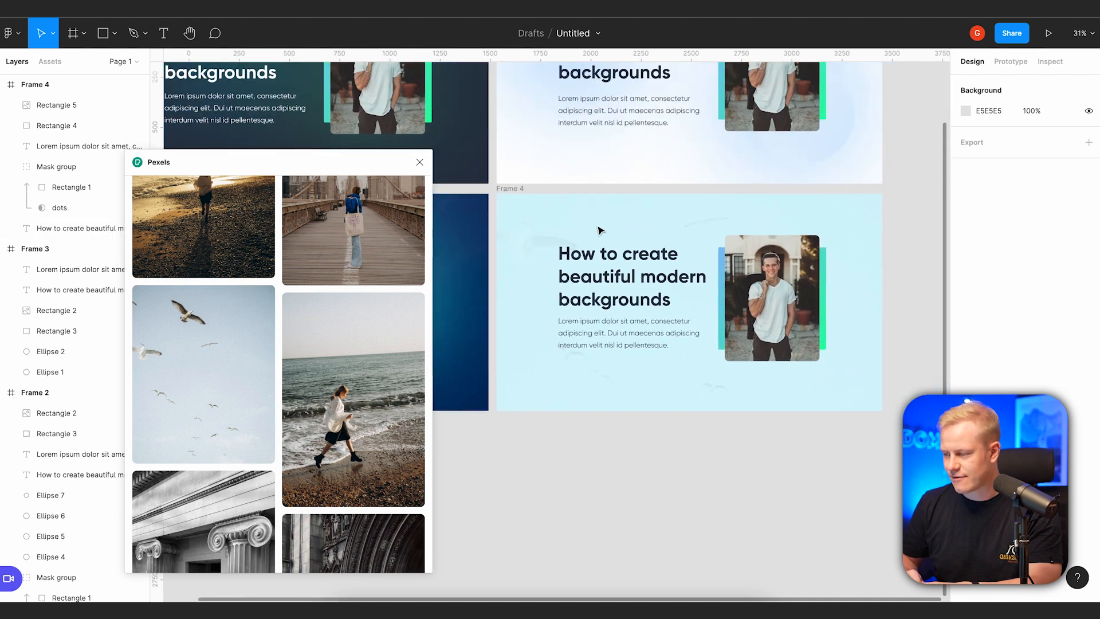
scroll(599, 230, "up", 2)
scroll(599, 230, "left", 1)
scroll(628, 208, "up", 2)
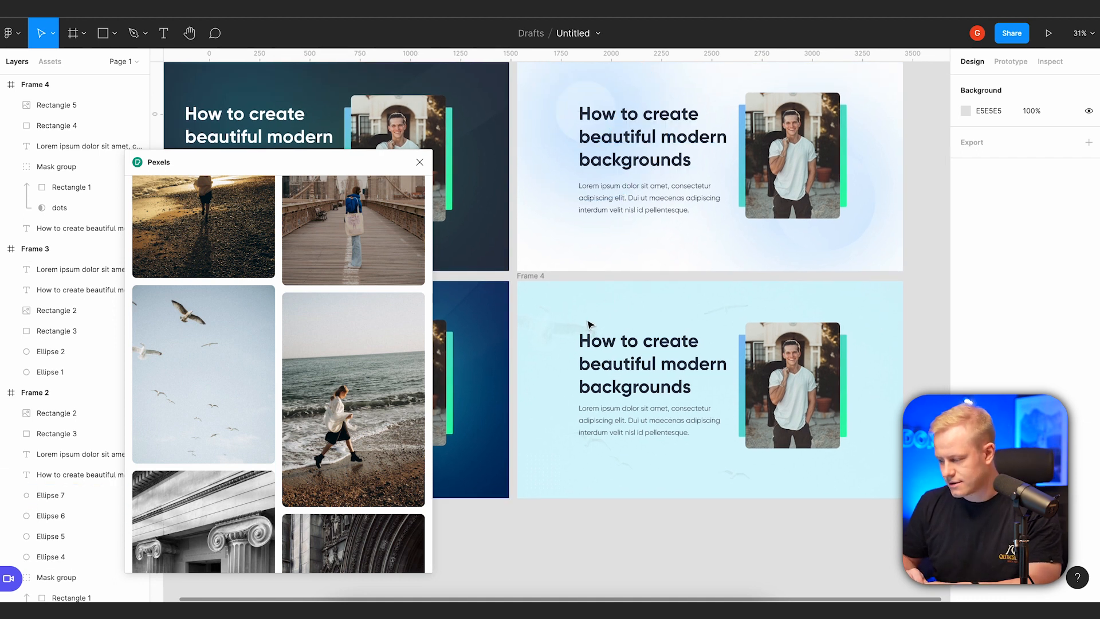
Set the opacity of Frame 4's seagull image fill to 50% and check it against the neighbouring frames.
scroll(591, 324, "up", 1)
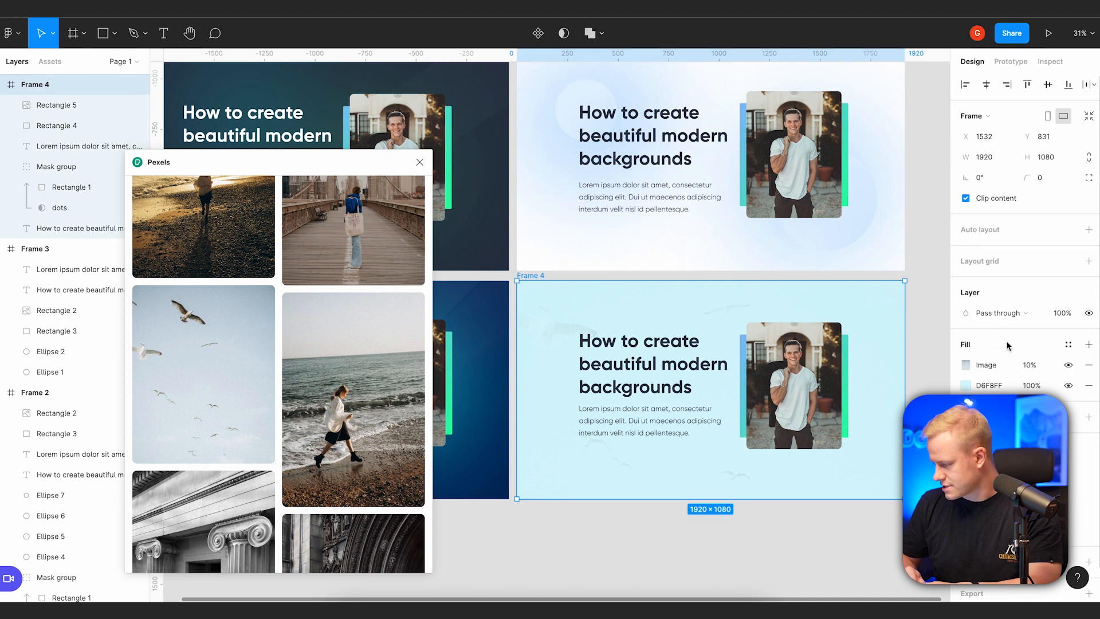
type("50")
key("Return")
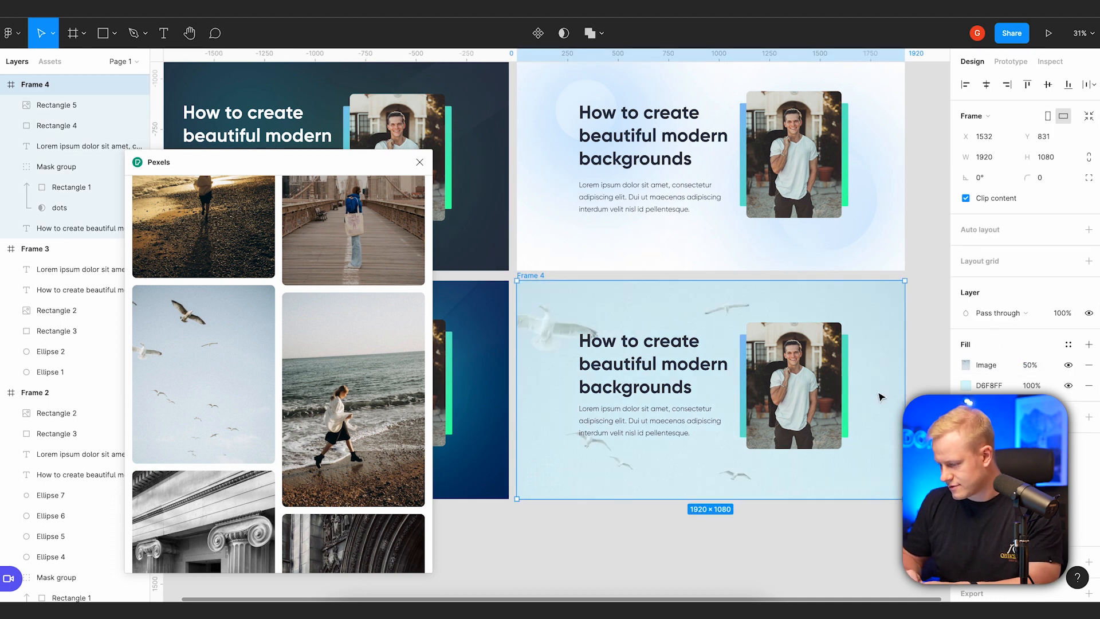
scroll(879, 400, "up", 5)
scroll(879, 400, "down", 5)
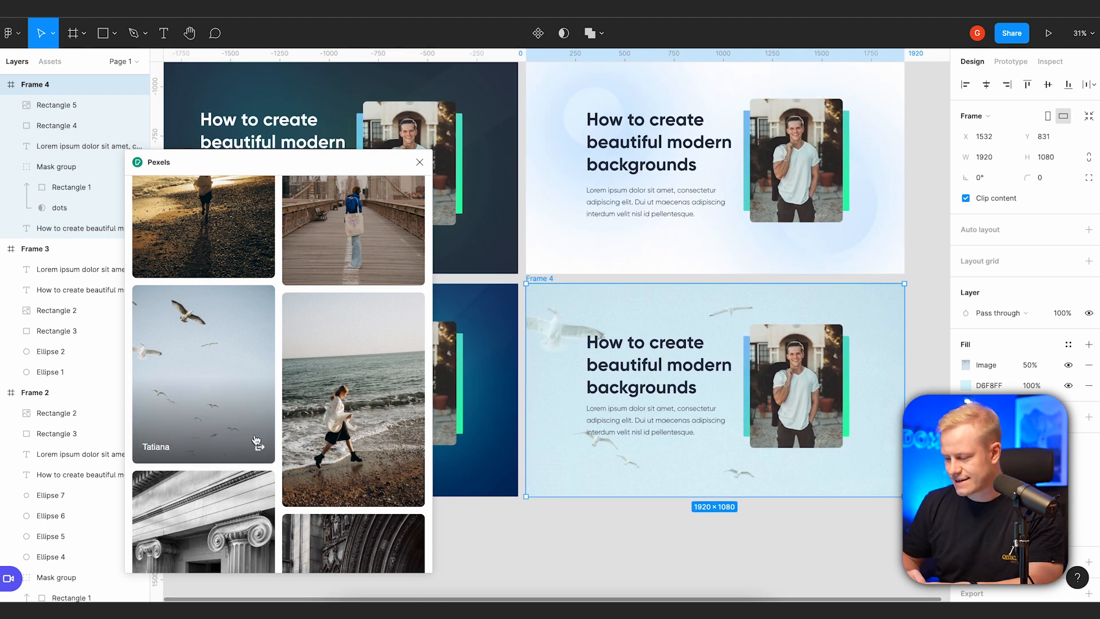
Remove the seagull image fill from Frame 4, keeping only its light cyan base fill.
scroll(258, 436, "down", 3)
key("Delete")
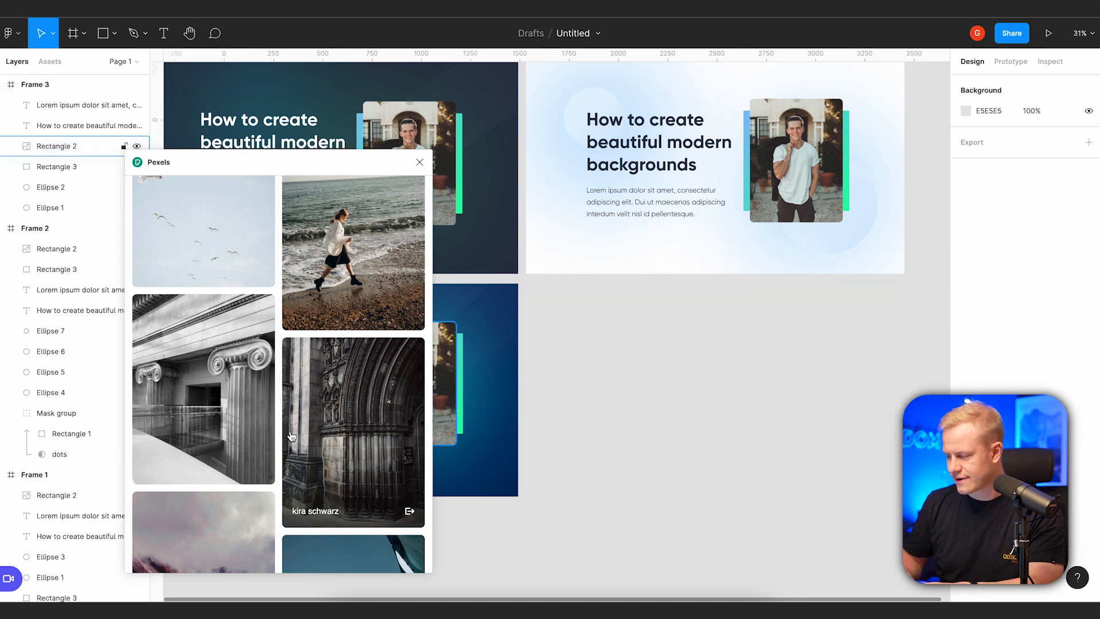
key("super+z")
left_click(1088, 365)
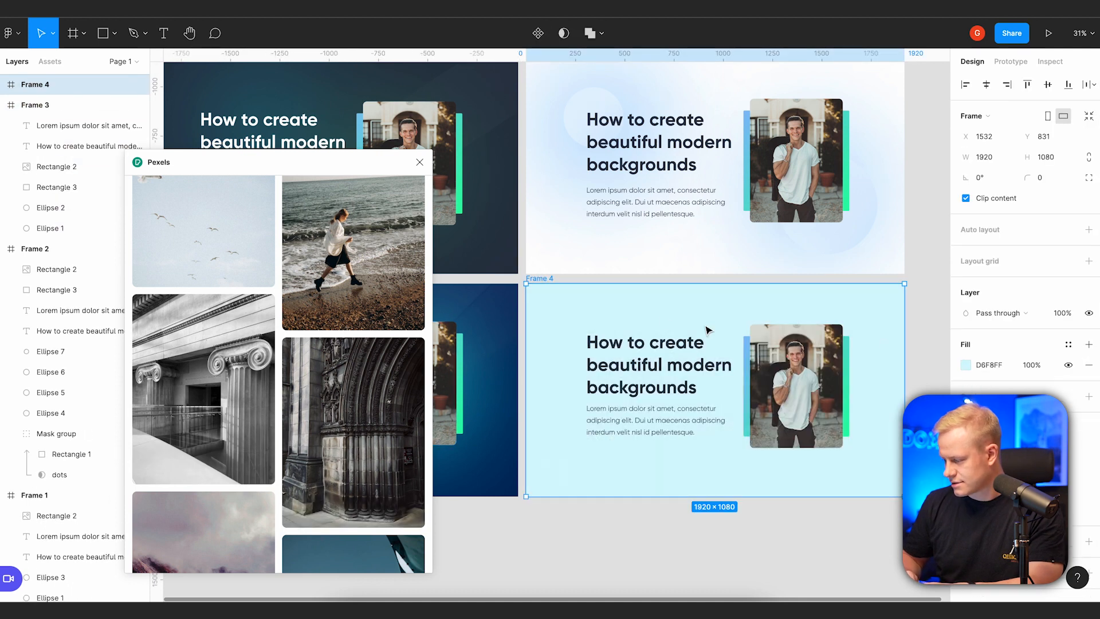
Close the Pexels library and, with Frame 1 selected, generate a 220 × 220 inverted noise texture with slightly adjusted density using the Noise plugin.
scroll(664, 322, "left", 6)
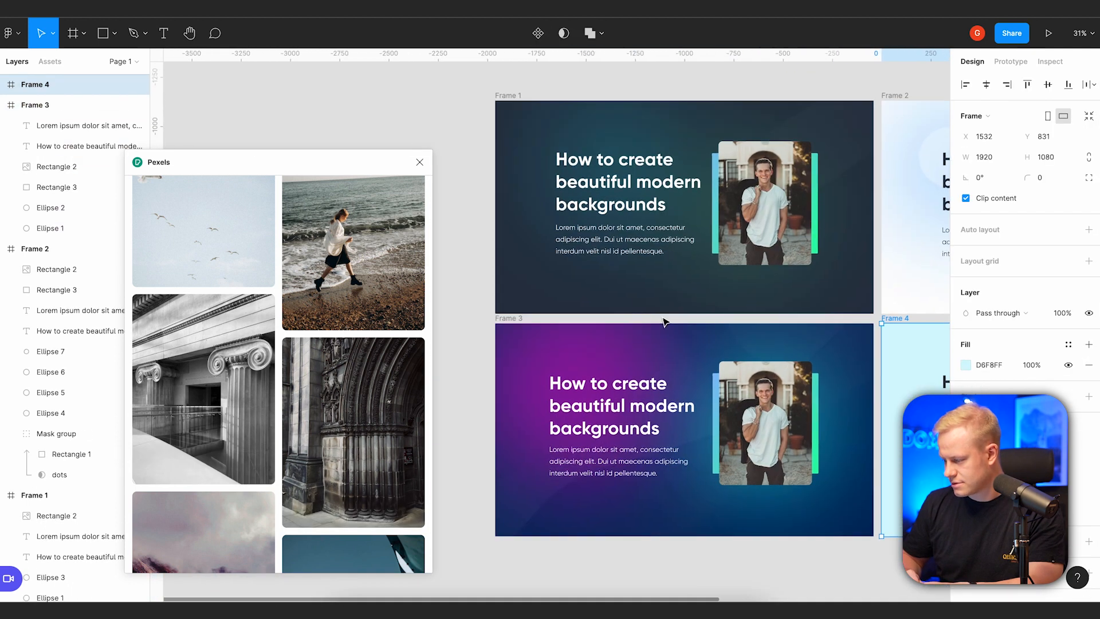
scroll(663, 318, "right", 1)
left_click(463, 87)
scroll(463, 87, "up", 1)
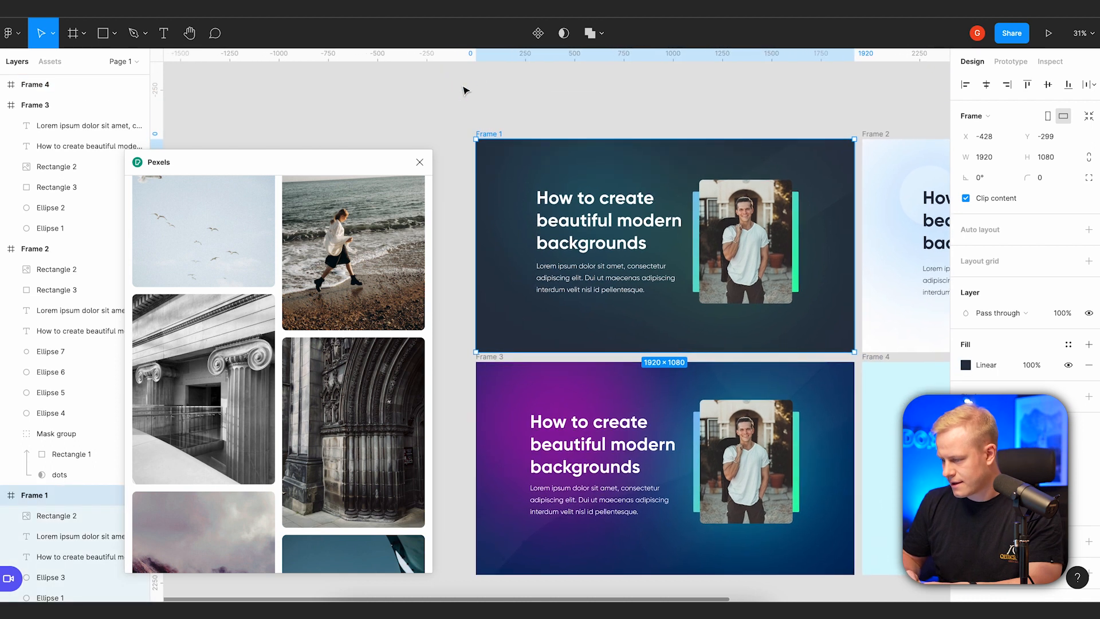
left_click(420, 160)
right_click(510, 154)
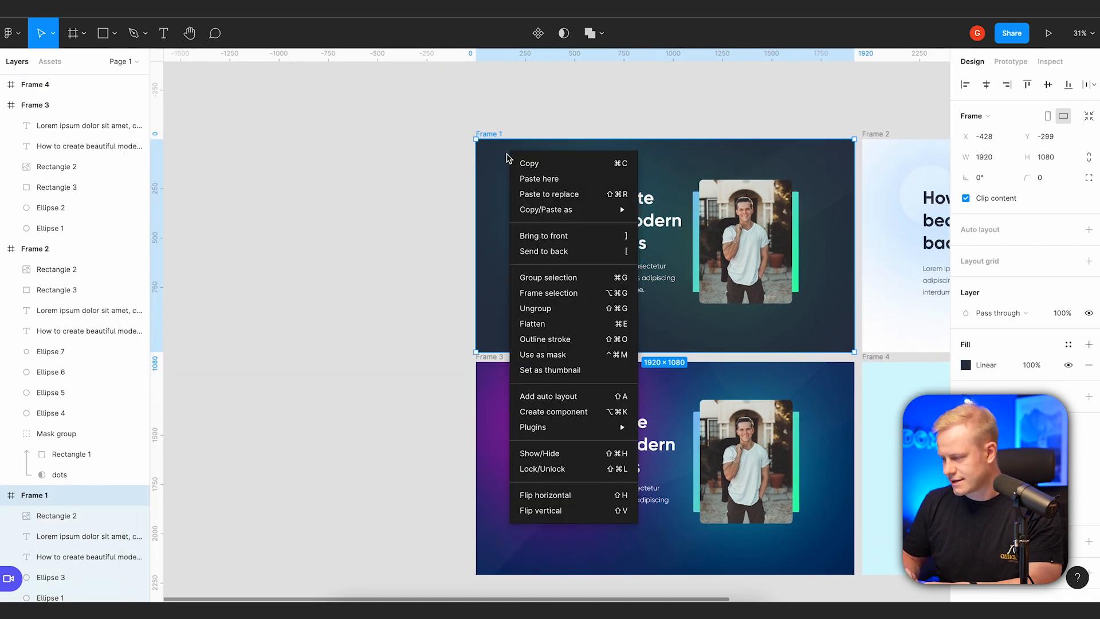
mouse_move(571, 427)
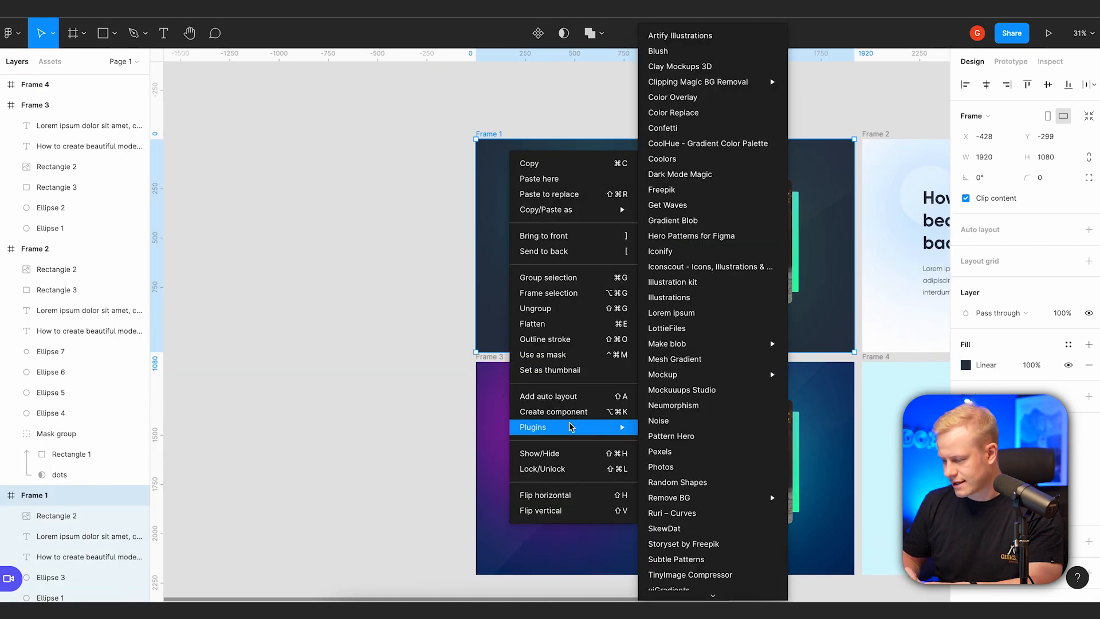
left_click(656, 423)
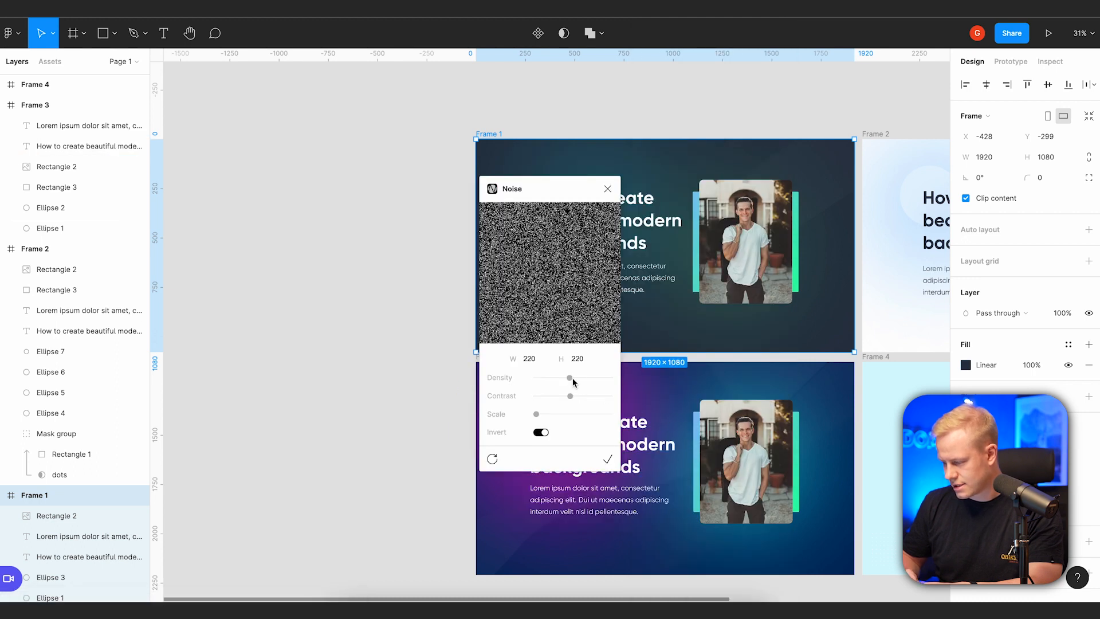
left_click_drag(570, 378, 571, 378)
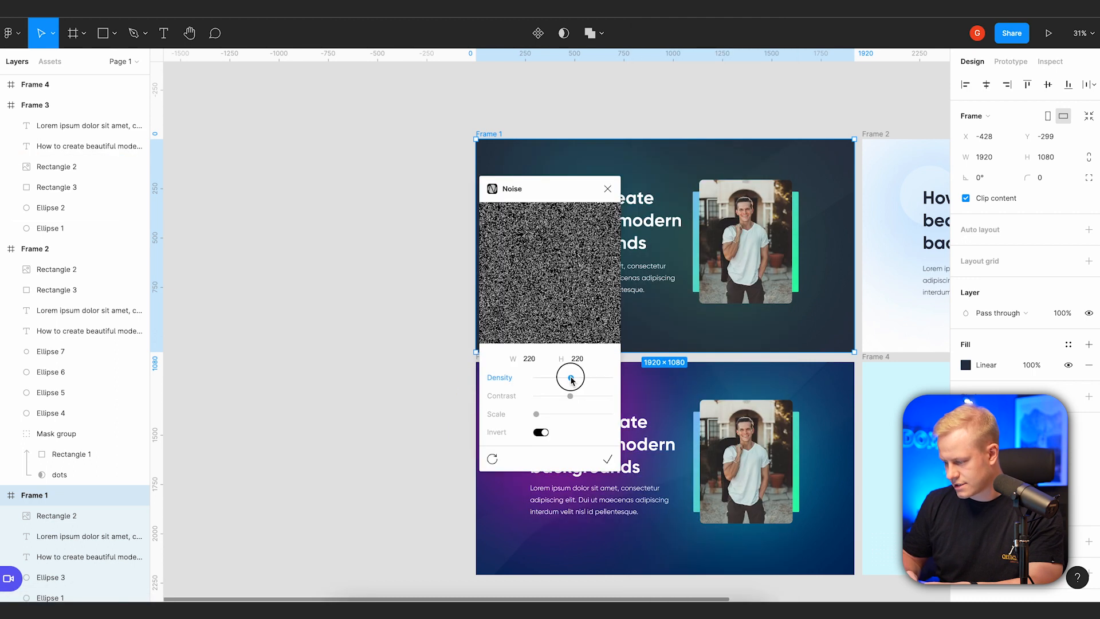
left_click(609, 459)
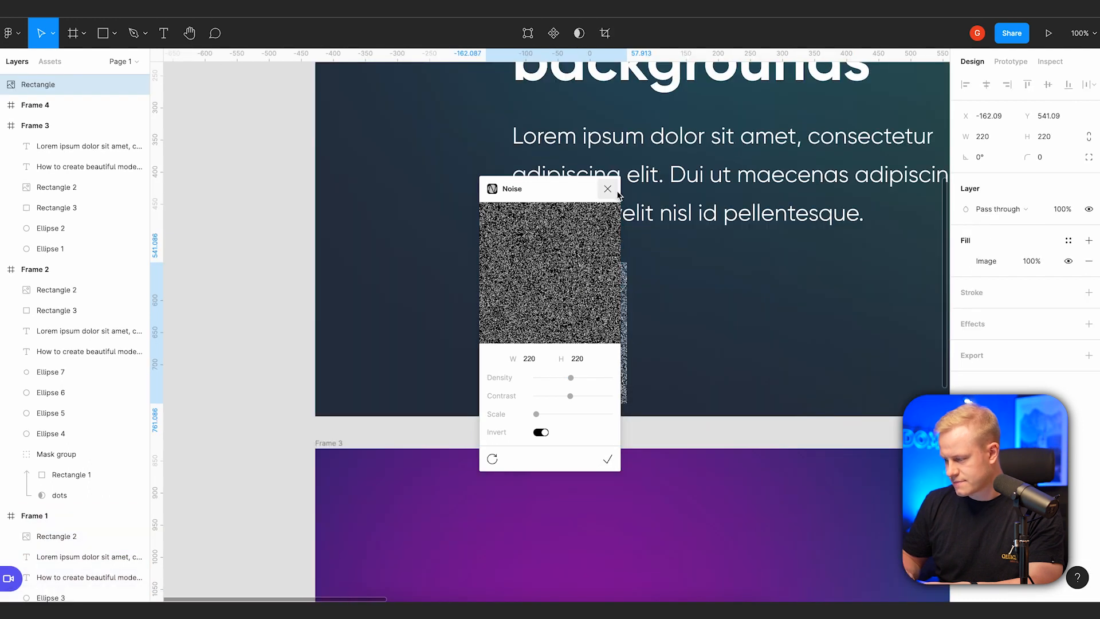
Position and enlarge the noise rectangle to about 1965 × 1130 so that it covers all of Frame 1.
scroll(596, 291, "up", 3)
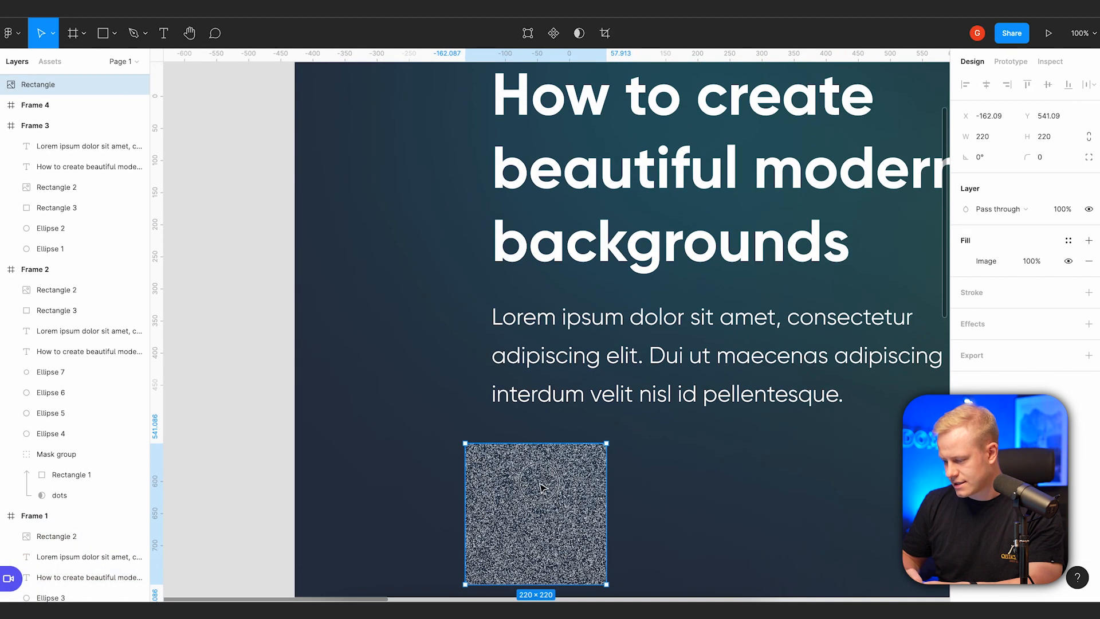
scroll(539, 487, "down", 5)
left_click_drag(350, 485, 444, 386)
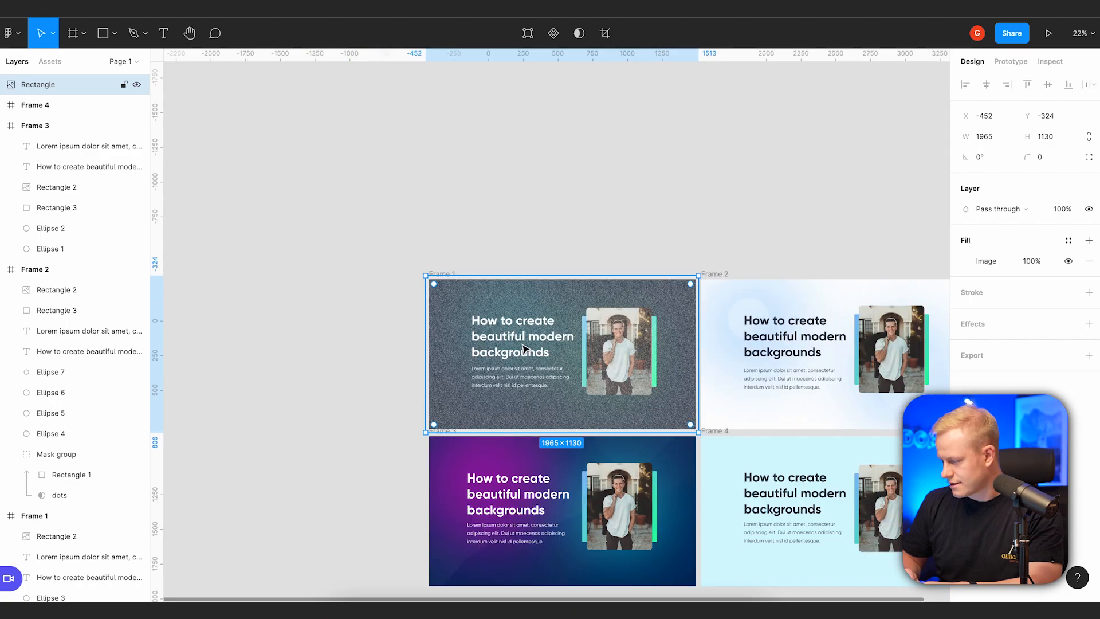
scroll(433, 341, "up", 6)
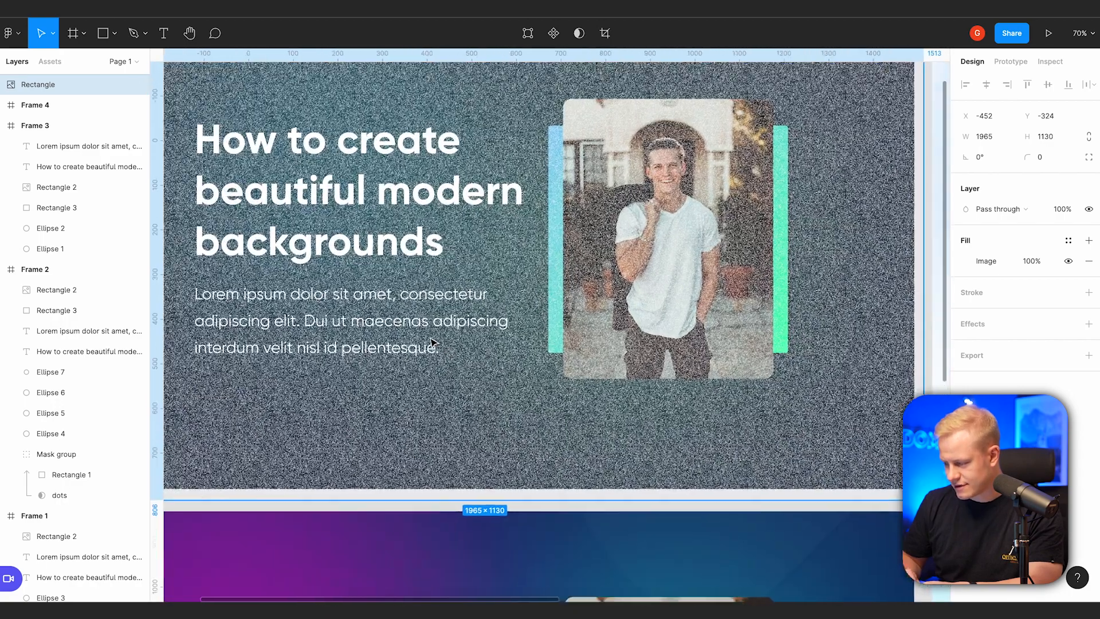
scroll(433, 341, "down", 2)
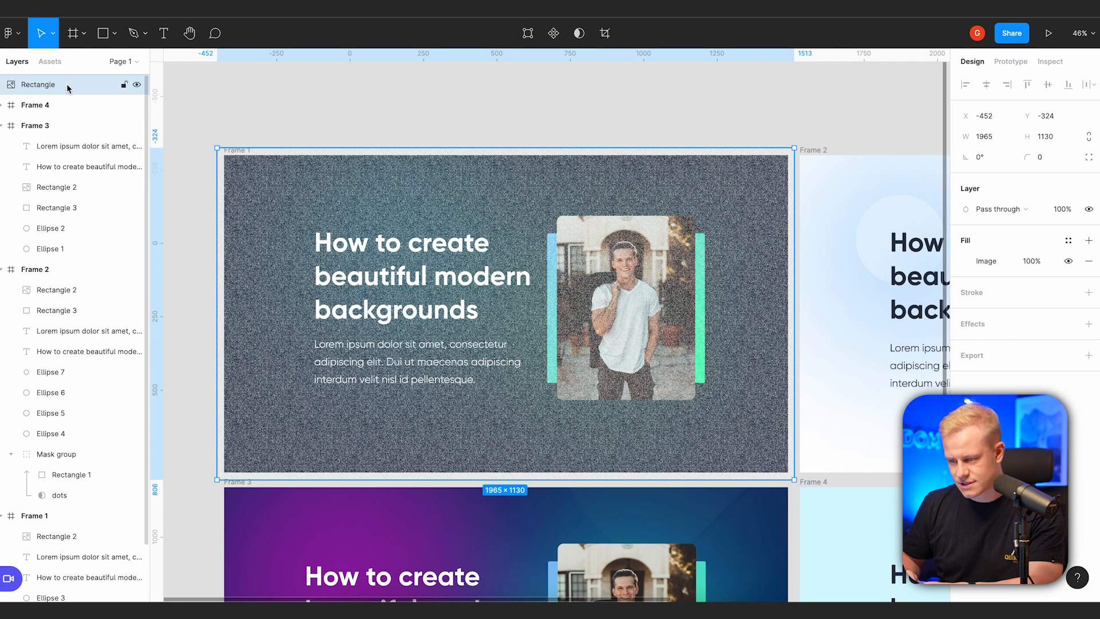
Move the noise rectangle into Frame 1 as its lowest layer and reduce its image fill opacity to a faint grain.
left_click_drag(67, 106, 54, 517)
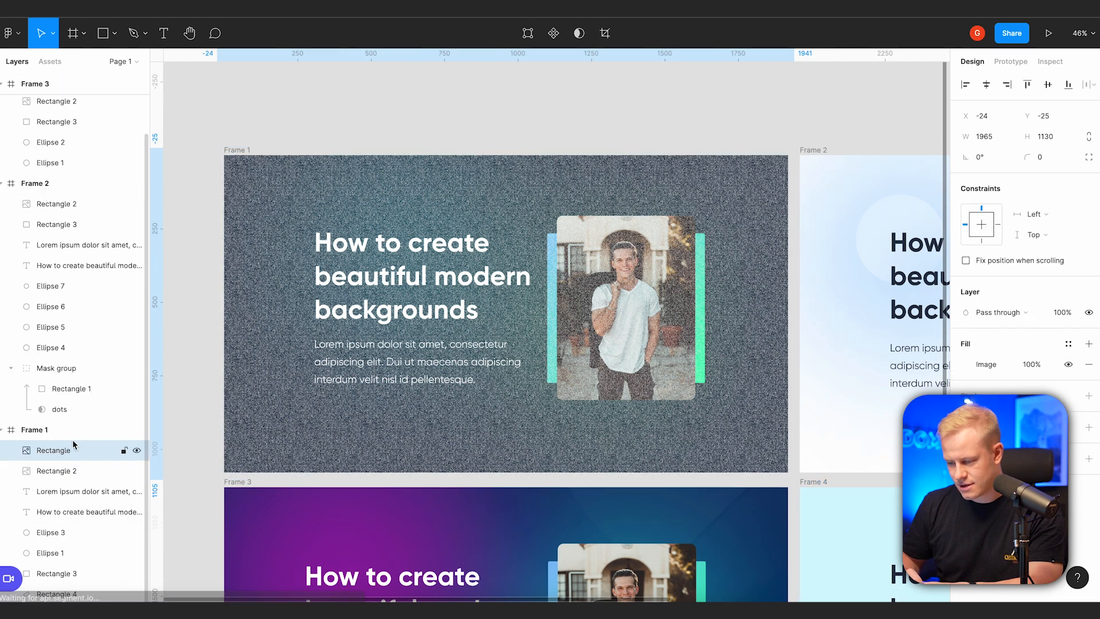
left_click(56, 451)
left_click_drag(56, 453, 60, 602)
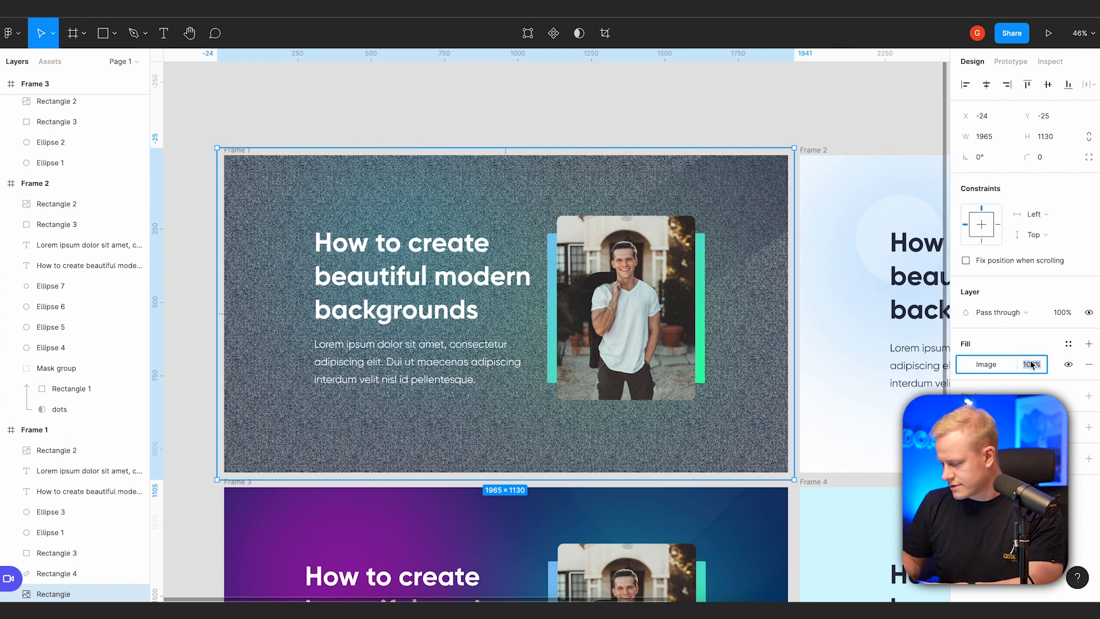
key("Return")
Set Frame 1's cyan glow ellipse to 30% fill opacity and its green glow ellipse to 40%.
left_click(467, 201)
left_click(1033, 364)
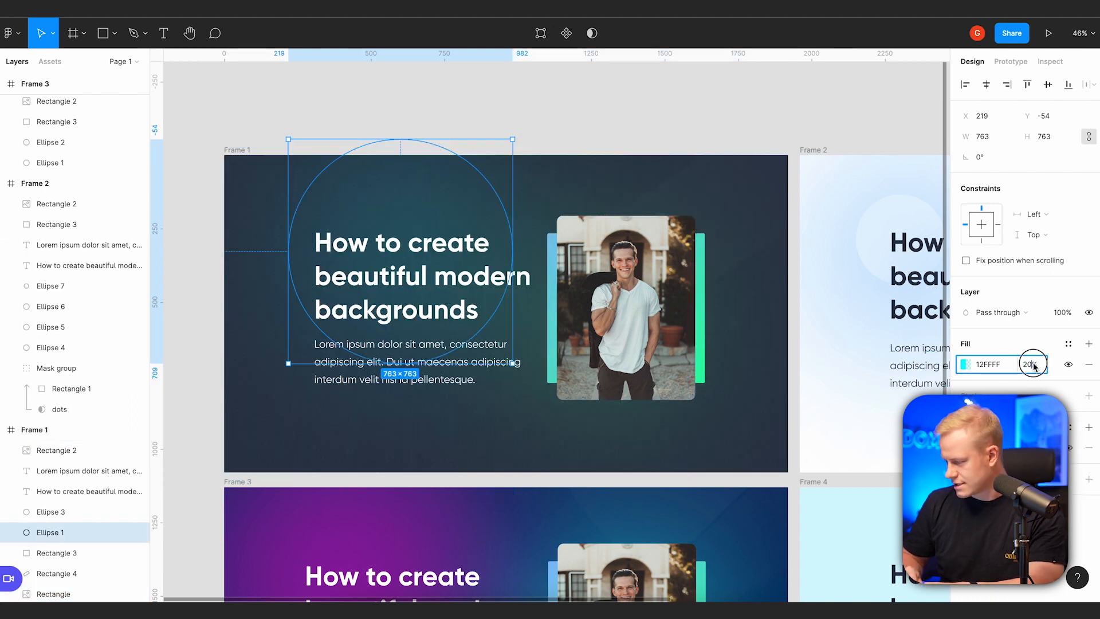
type("30")
key("Return")
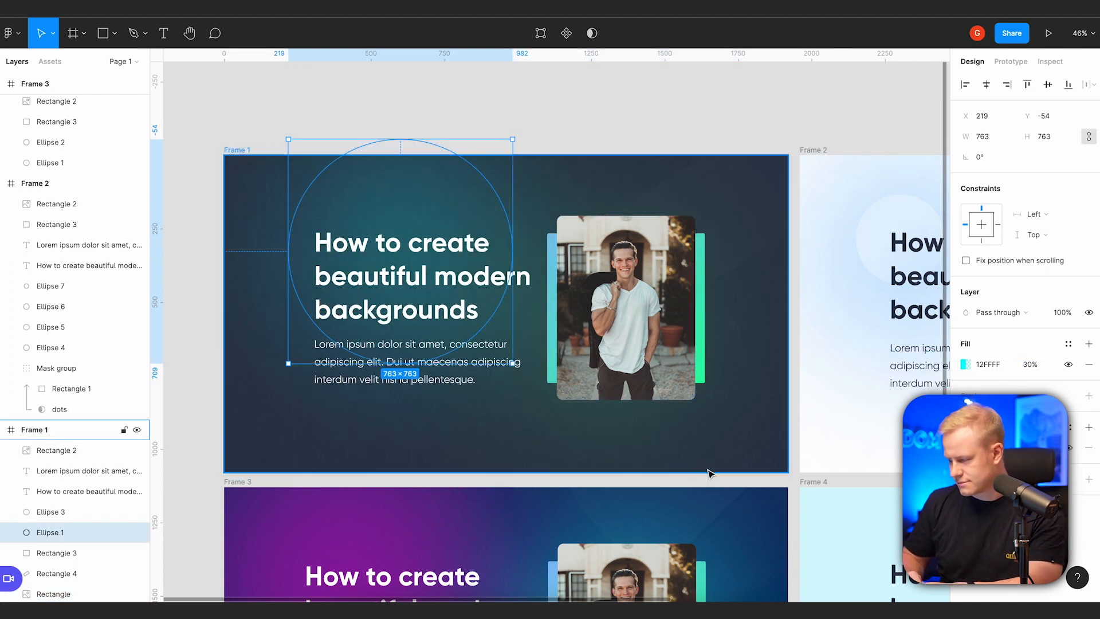
left_click(637, 408)
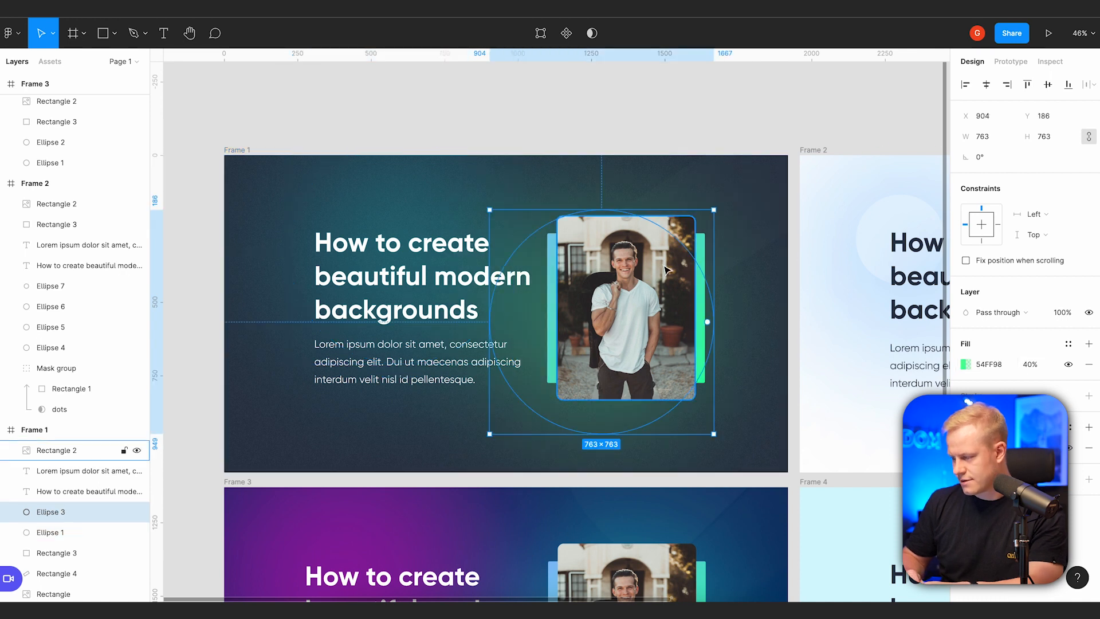
left_click(569, 140)
Examine the noise texture and glows in Frame 1 up close, and compare all four frames together.
scroll(424, 151, "down", 2)
scroll(425, 152, "left", 1)
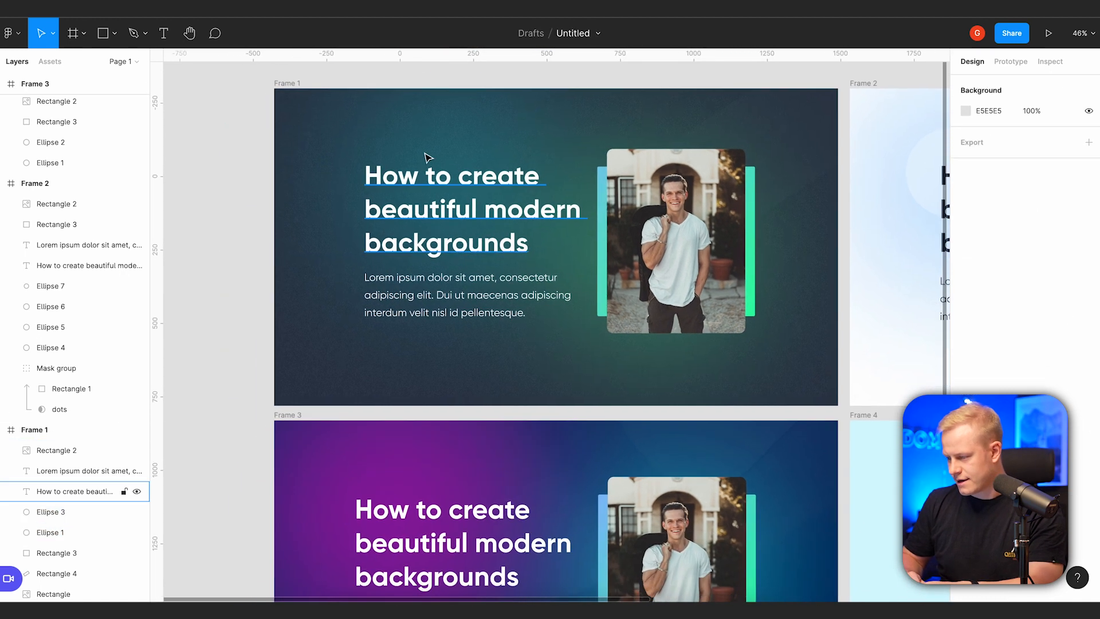
scroll(425, 150, "up", 8)
scroll(424, 151, "down", 2)
scroll(462, 106, "down", 3)
scroll(461, 105, "down", 1)
scroll(436, 137, "left", 1)
scroll(408, 166, "down", 3)
scroll(407, 166, "left", 1)
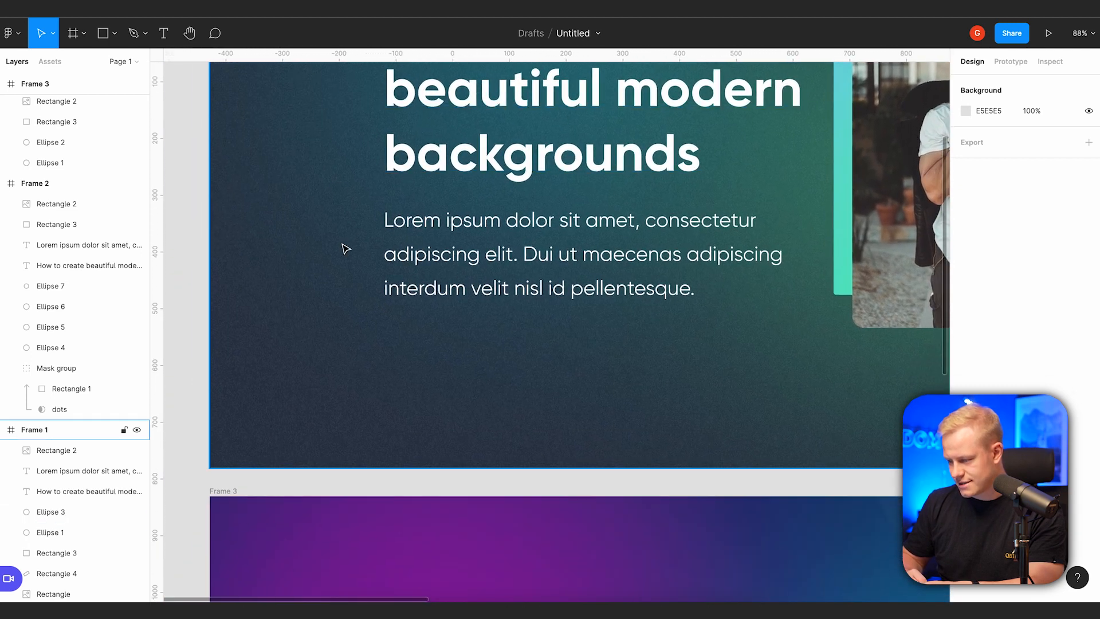
scroll(347, 246, "down", 2)
scroll(347, 247, "up", 3)
scroll(347, 247, "right", 1)
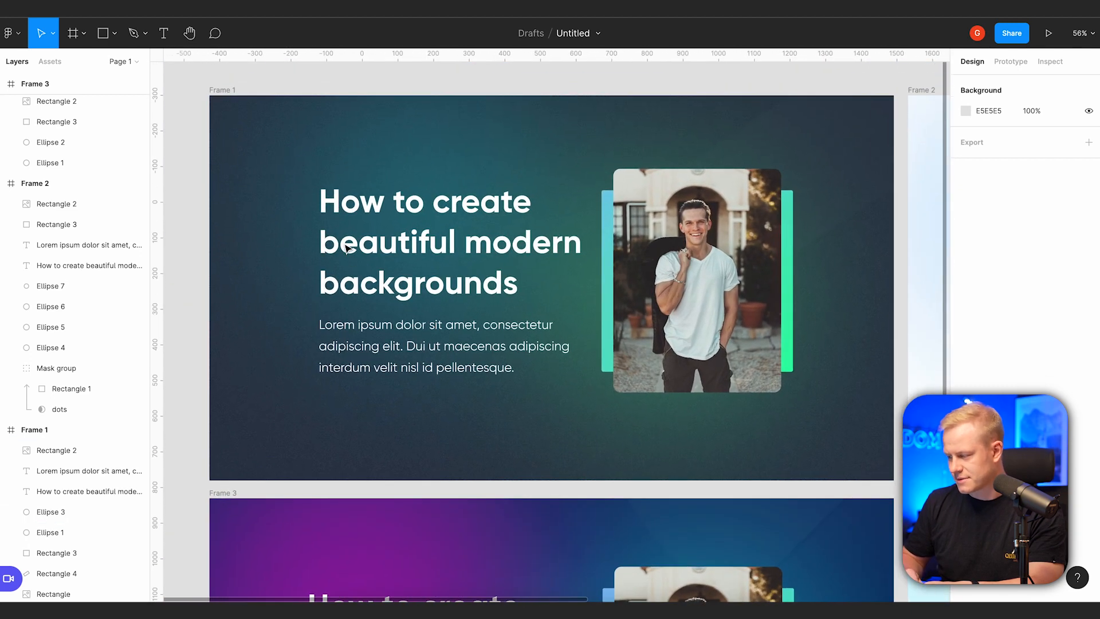
scroll(347, 246, "down", 5)
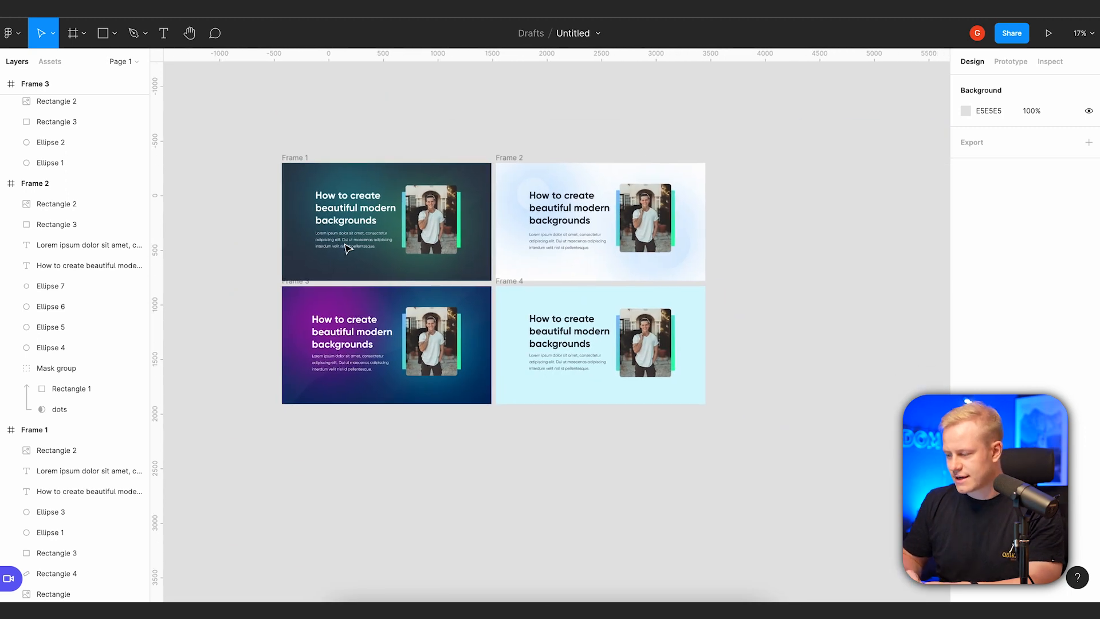
scroll(347, 248, "up", 2)
scroll(346, 247, "up", 1)
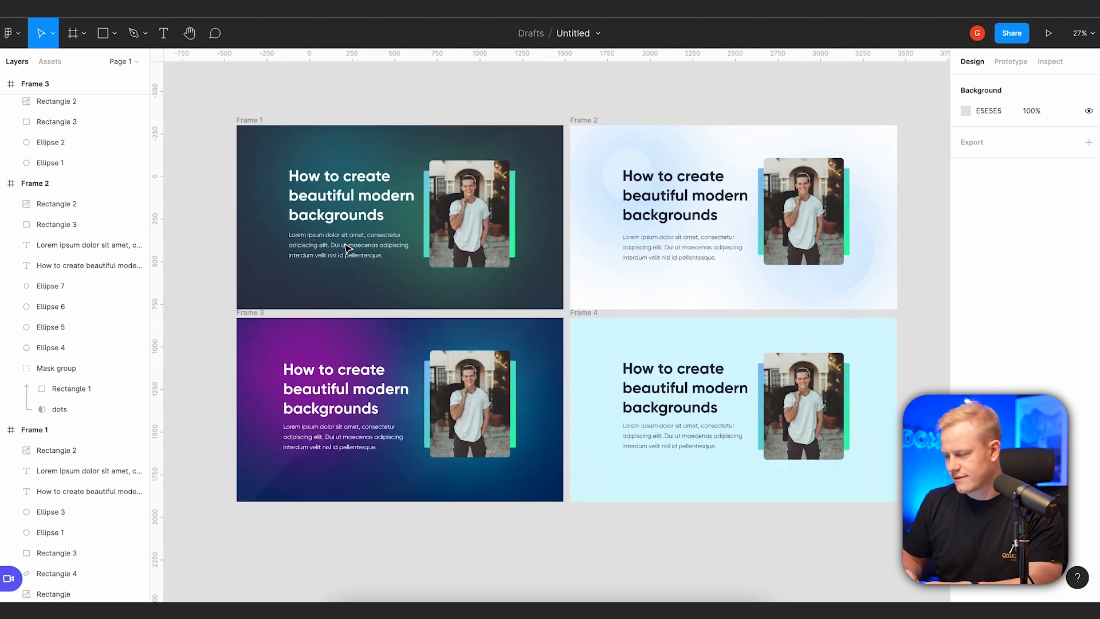